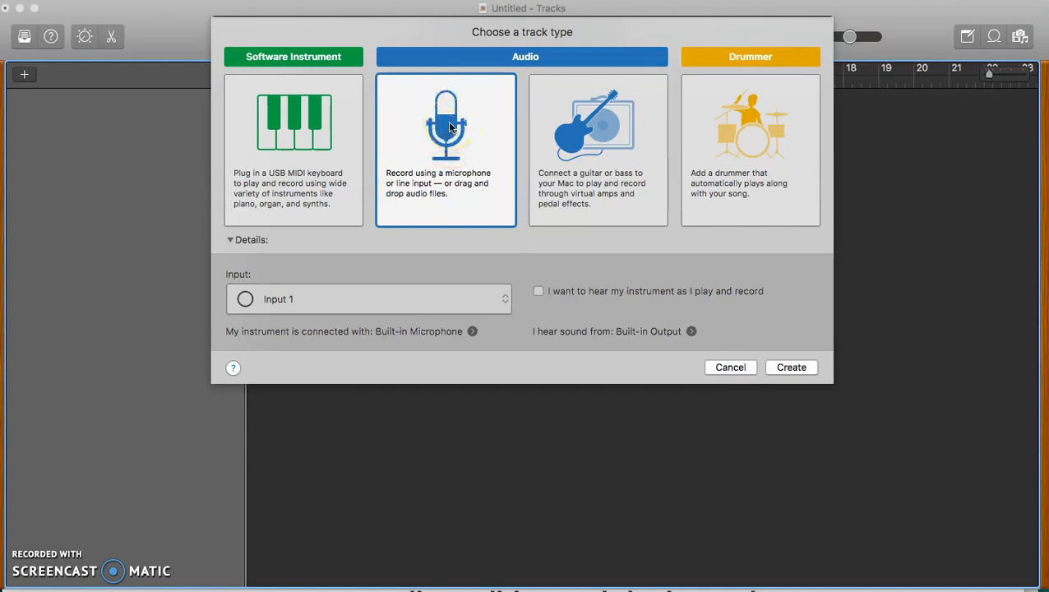
# Create a microphone audio track, then hide the Smart Controls and the sound Library.
pyautogui.doubleClick(453, 134)
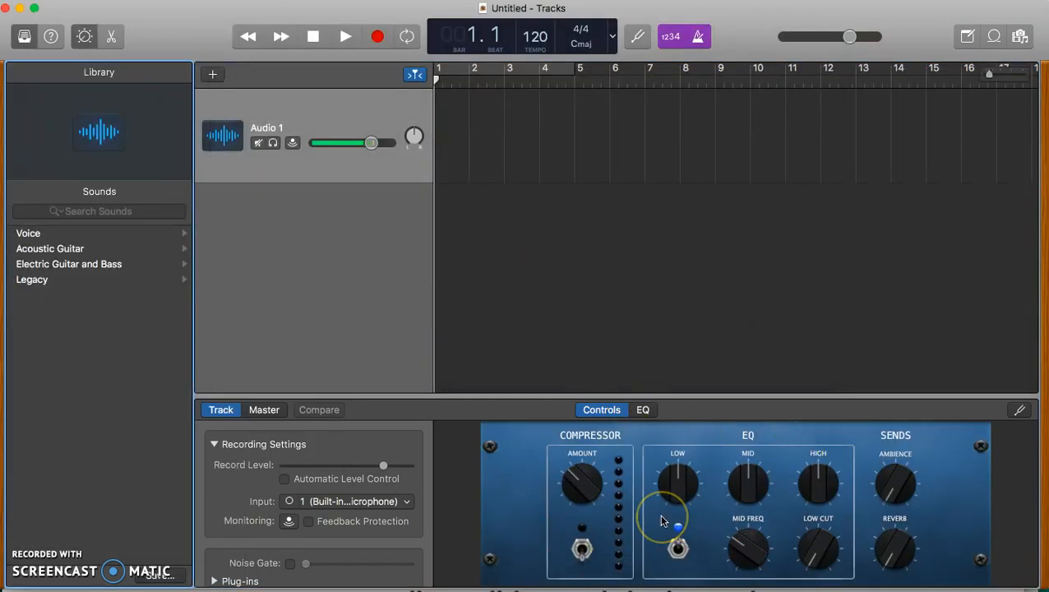
pyautogui.press('b')
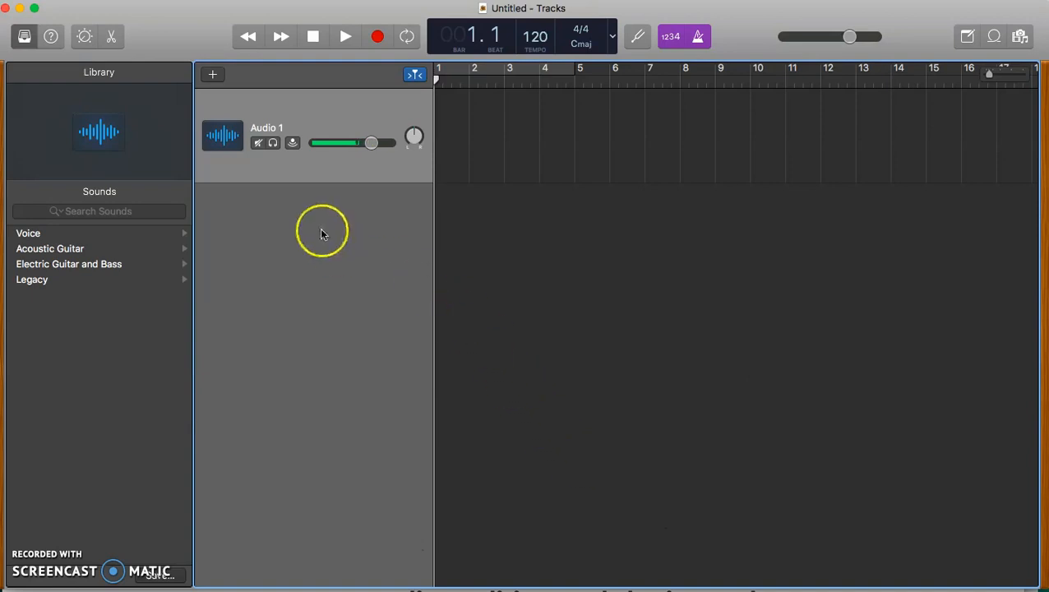
pyautogui.press('y')
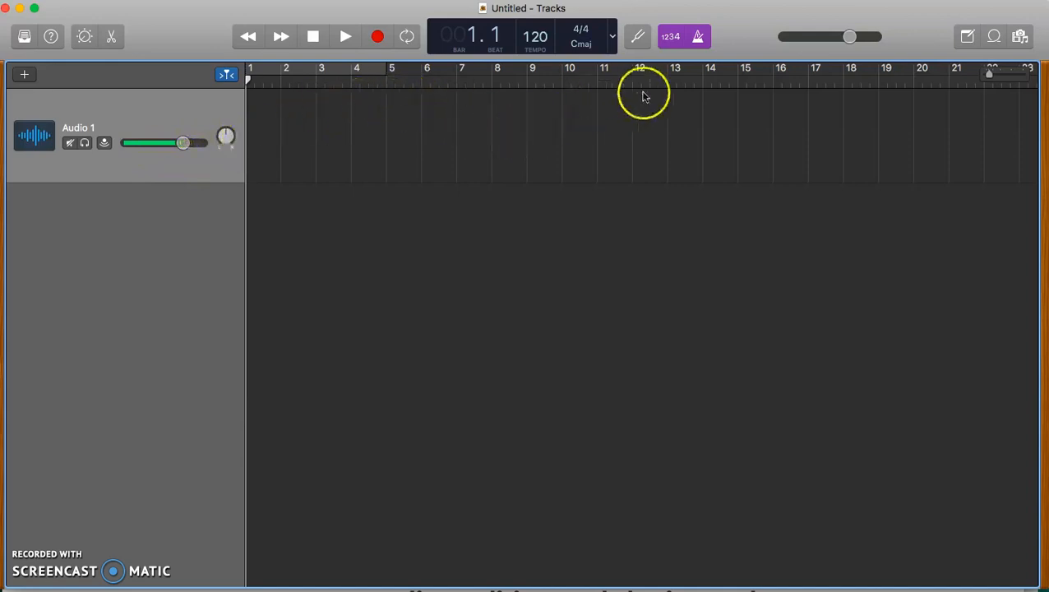
# Show the Apple Loops browser, filter it to favorite loops only, and browse the filtered list.
pyautogui.click(995, 37)
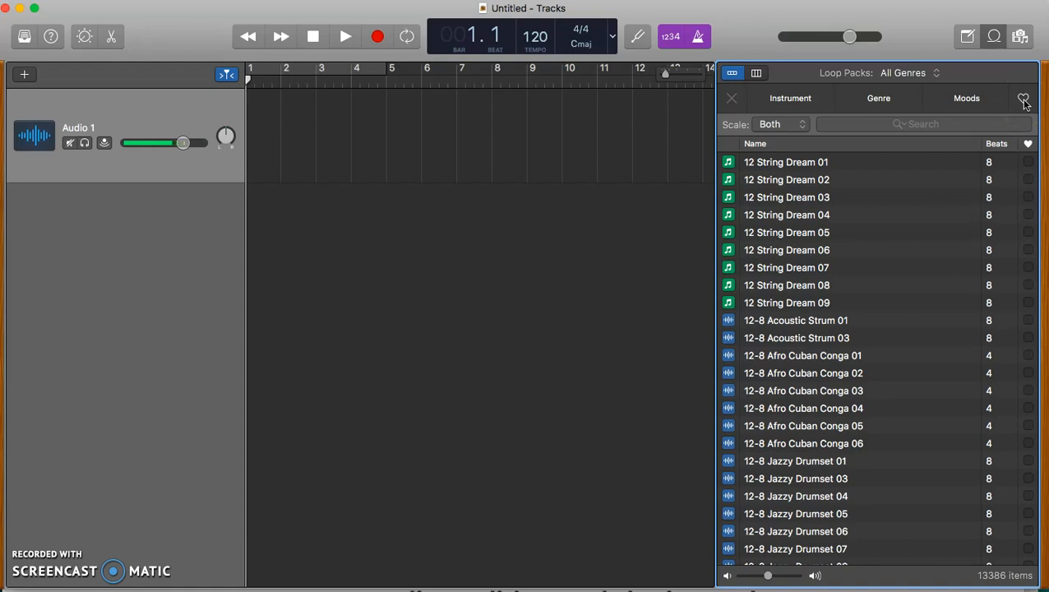
pyautogui.scroll(-20, 859, 415)
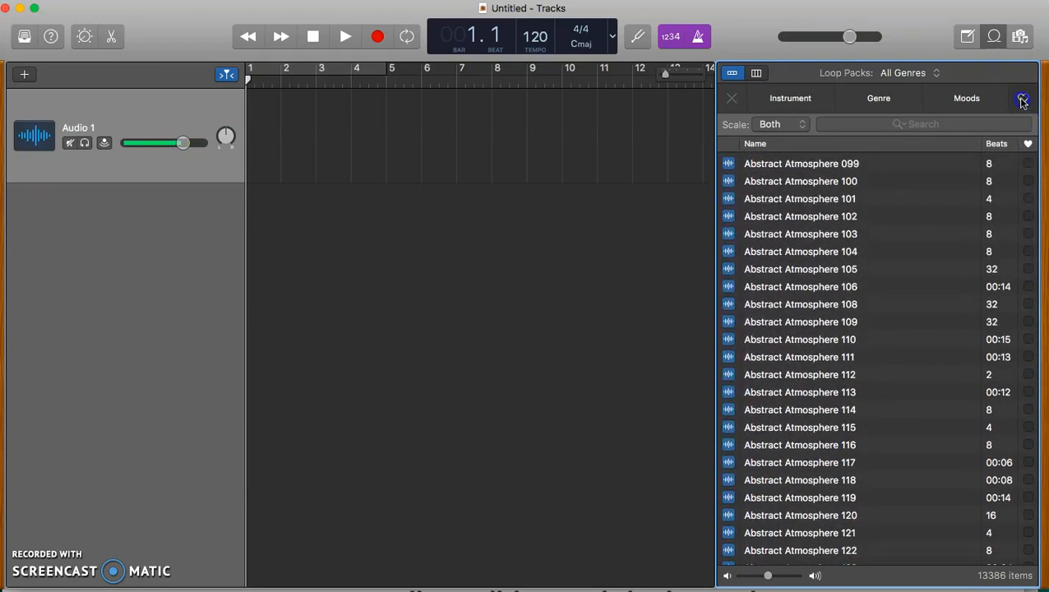
pyautogui.click(1022, 100)
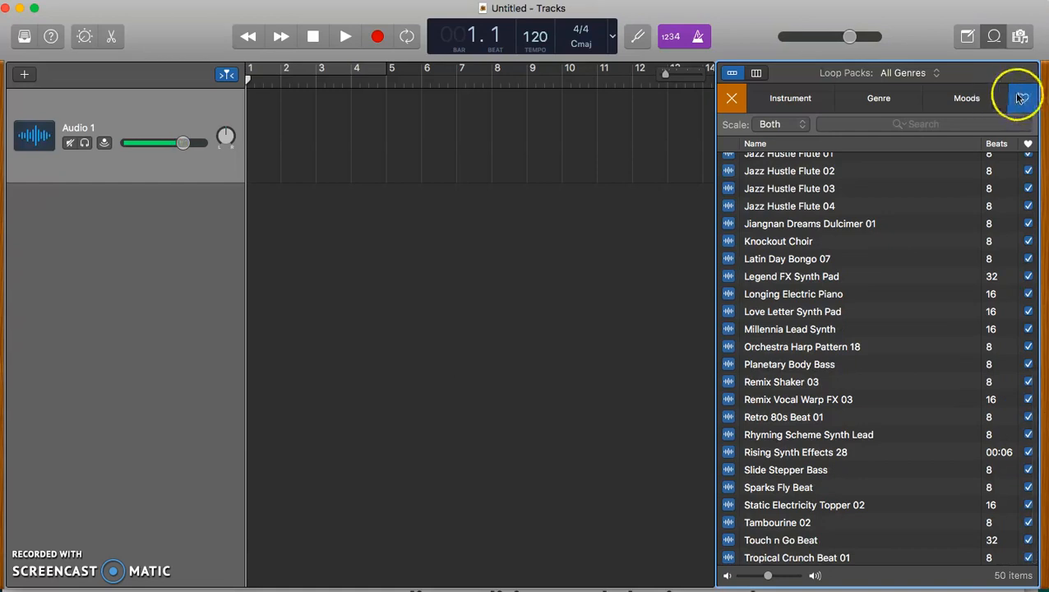
pyautogui.scroll(10, 1019, 223)
pyautogui.scroll(-10, 1019, 227)
pyautogui.scroll(-2, 1020, 229)
pyautogui.scroll(8, 1019, 229)
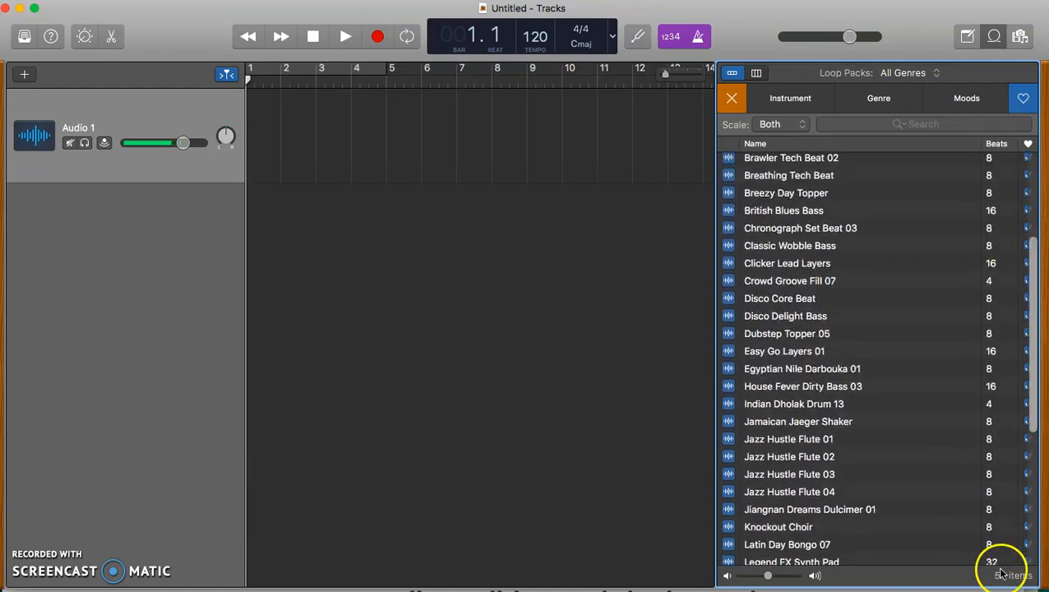
pyautogui.scroll(5, 854, 361)
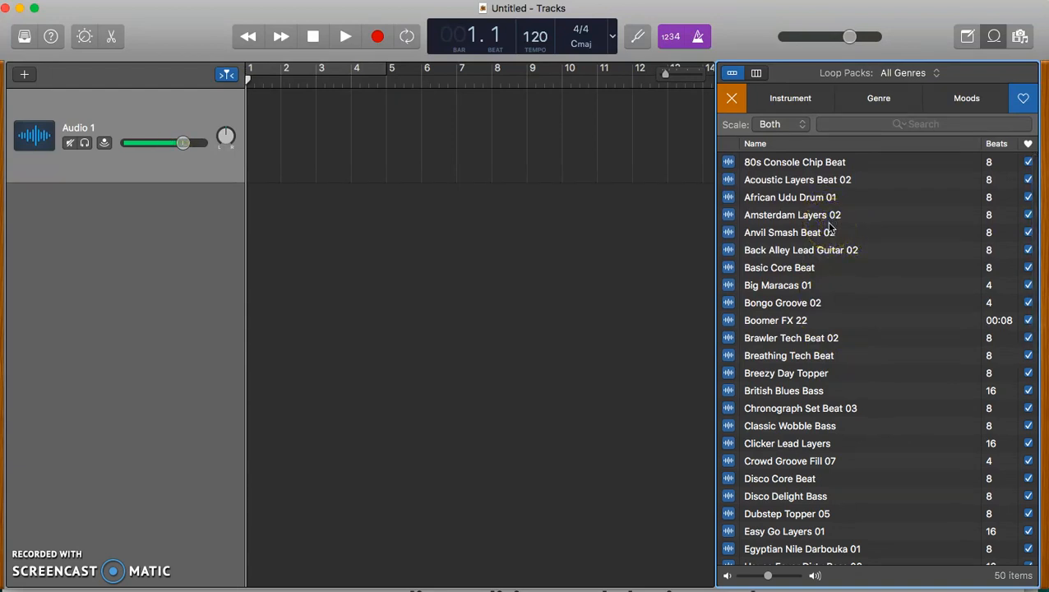
# Place the Big Maracas 01 and Bongo Groove 02 loops at bar 1 on separate tracks, each repeating until bar 5.
pyautogui.click(818, 260)
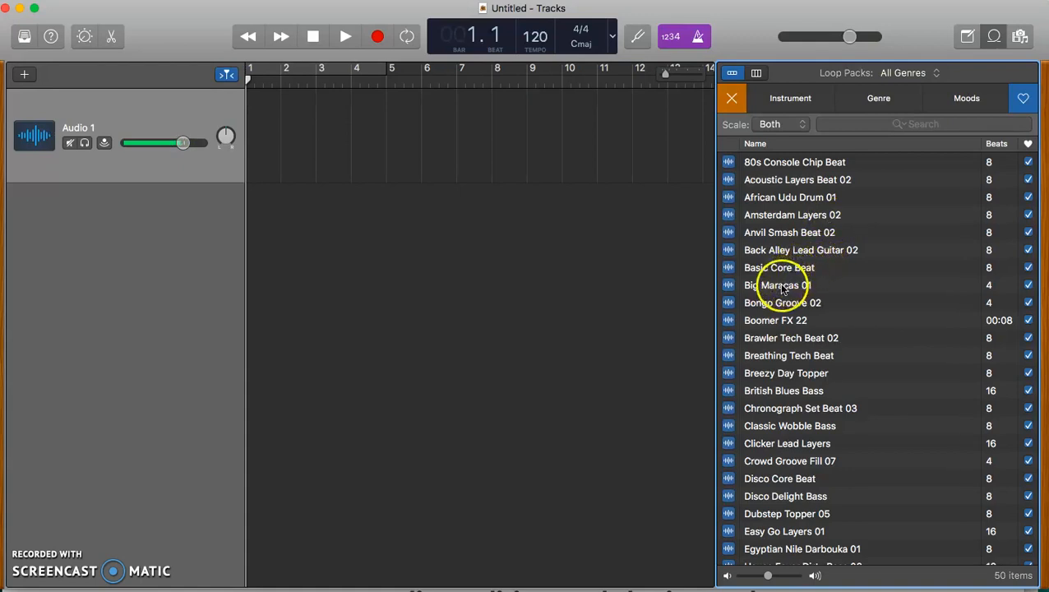
pyautogui.moveTo(646, 224); pyautogui.dragTo(398, 99)
pyautogui.click(344, 38)
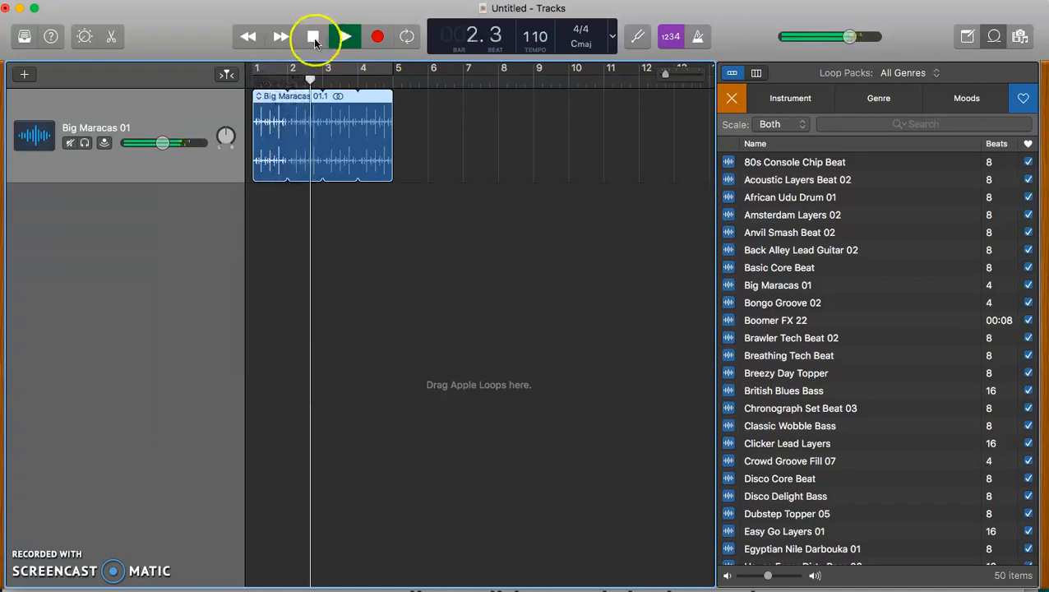
pyautogui.click(313, 38)
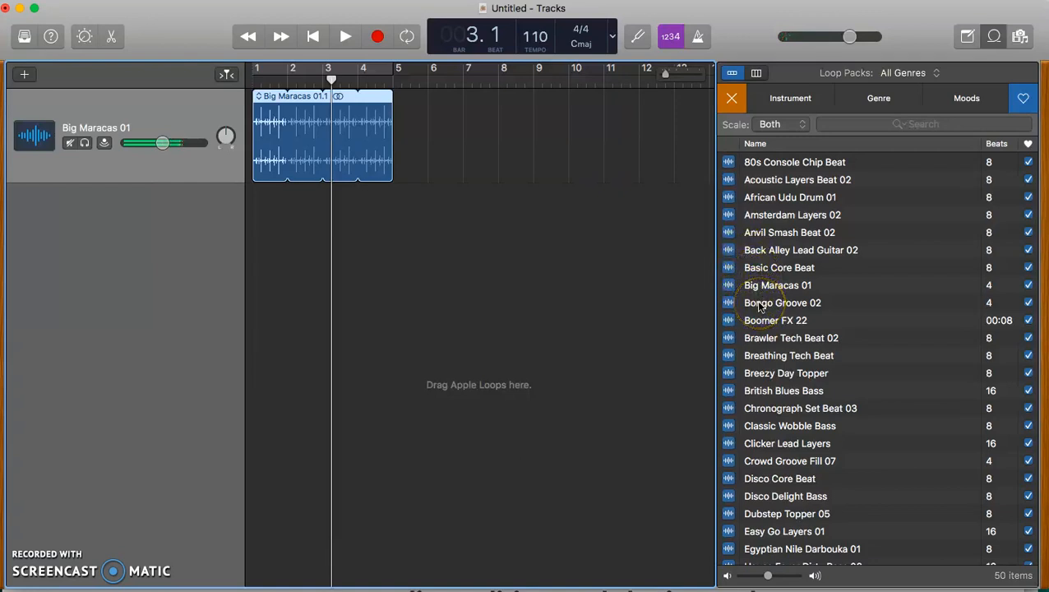
pyautogui.moveTo(760, 307); pyautogui.dragTo(392, 197)
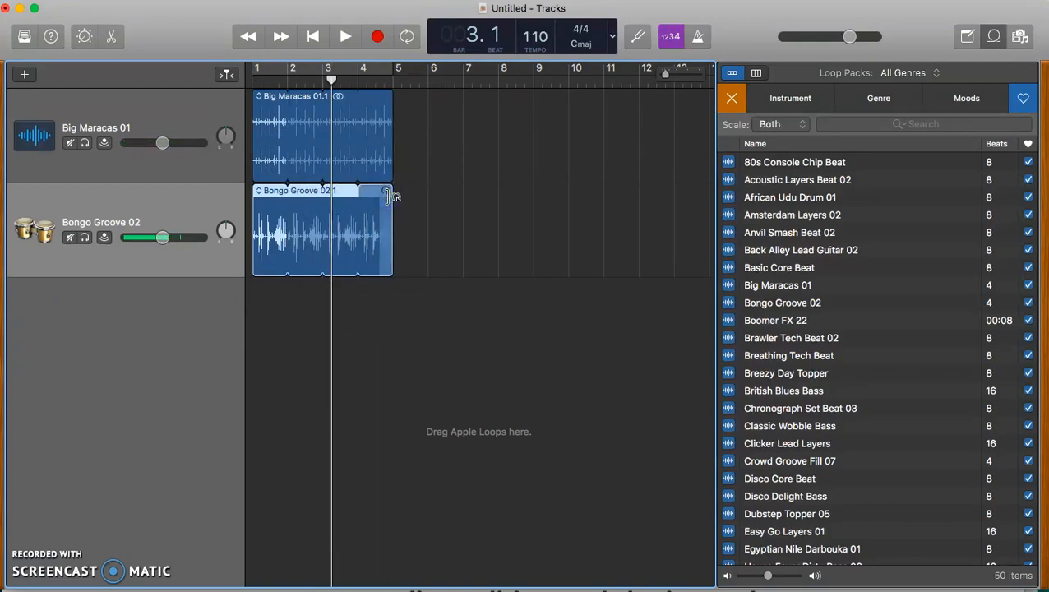
# Pan the Big Maracas 01 track left to about -47 and the Bongo Groove 02 track right by a similar amount.
pyautogui.click(224, 136)
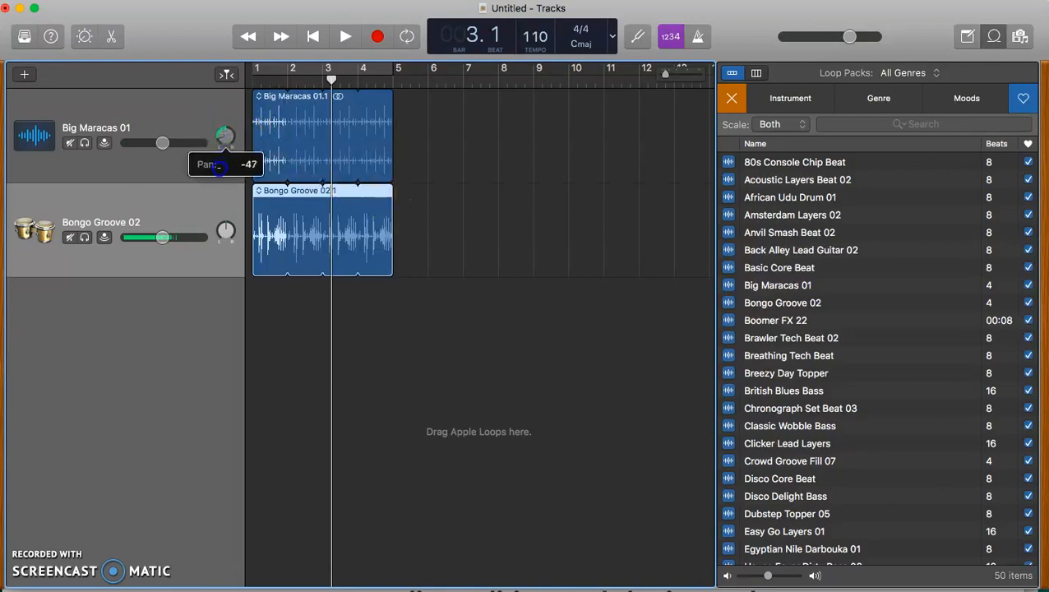
pyautogui.moveTo(220, 165); pyautogui.dragTo(219, 166)
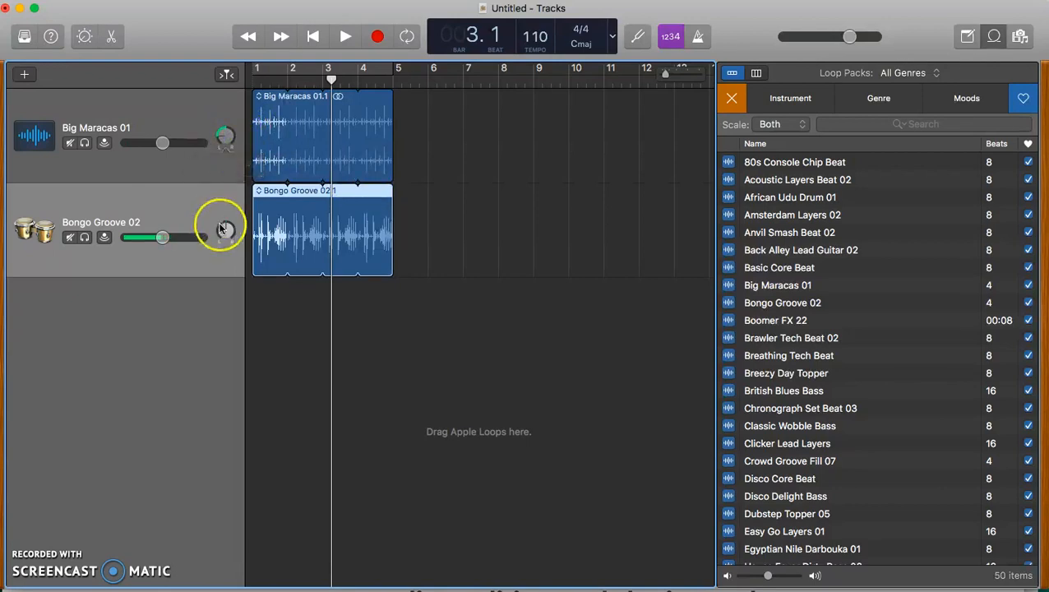
pyautogui.click(226, 234)
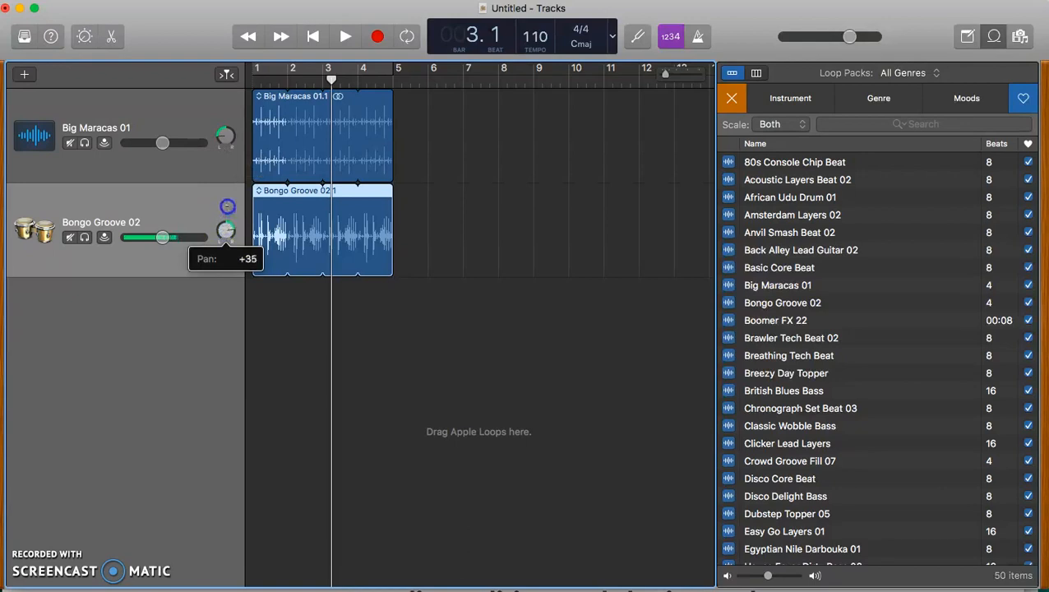
pyautogui.moveTo(227, 200); pyautogui.dragTo(228, 200)
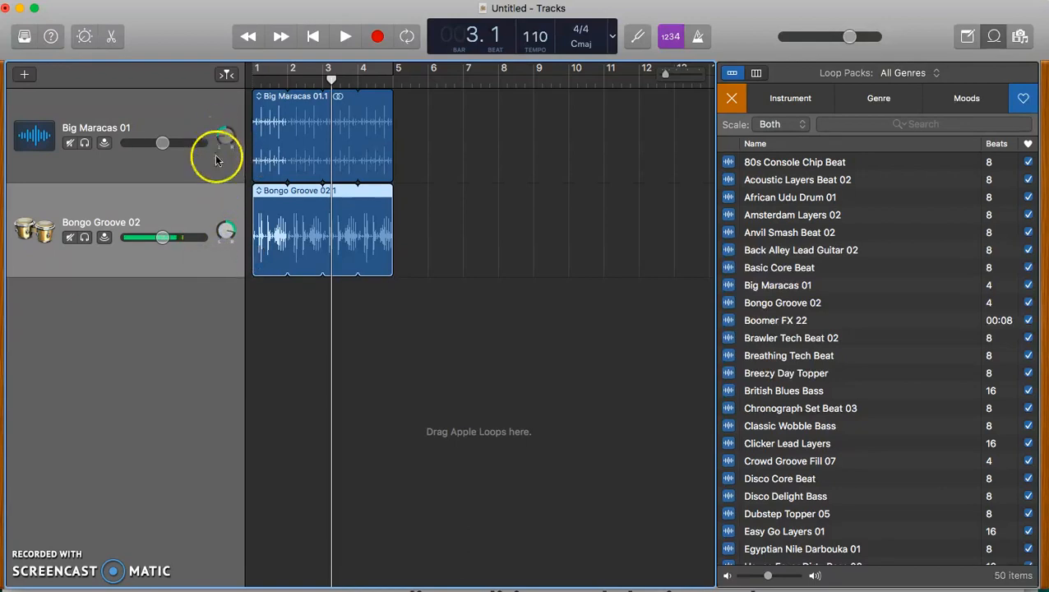
# Play the maracas and bongo loops together from the start of the song to check the panning.
pyautogui.moveTo(292, 71); pyautogui.dragTo(244, 76)
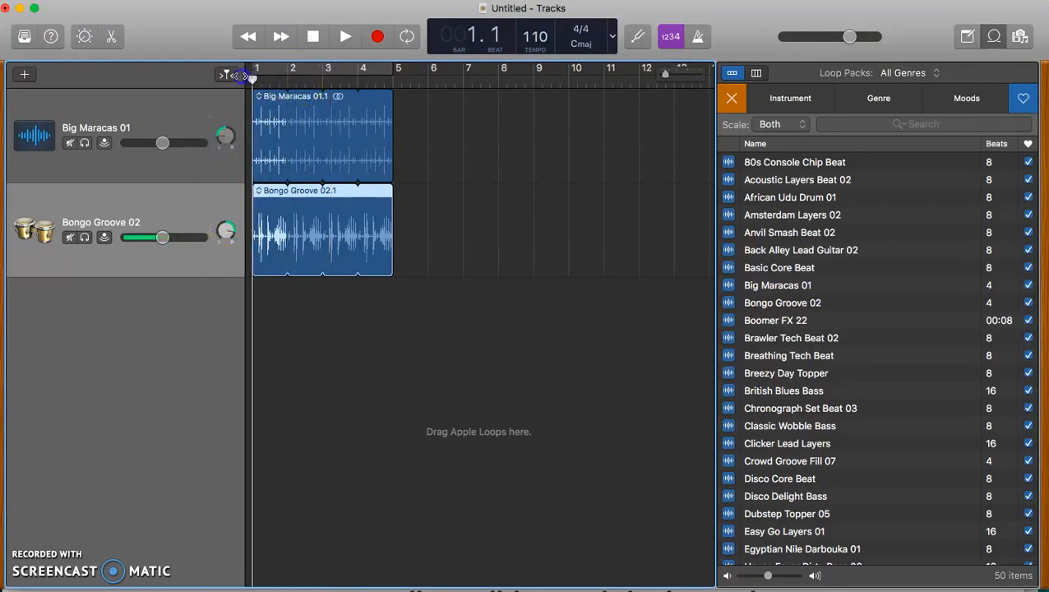
pyautogui.press('space')
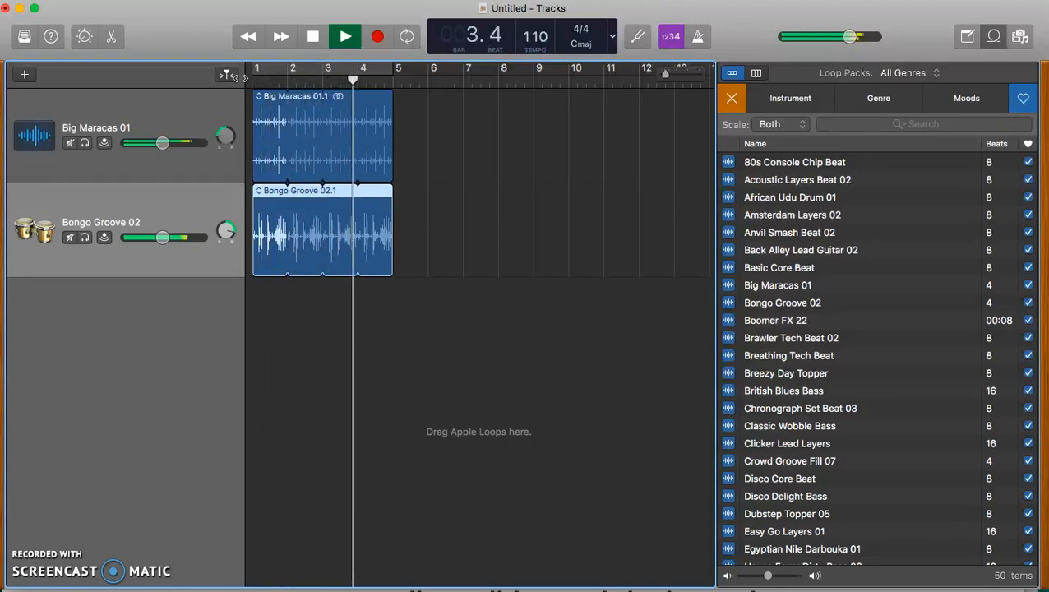
pyautogui.press('space')
pyautogui.click(257, 129)
pyautogui.click(305, 215)
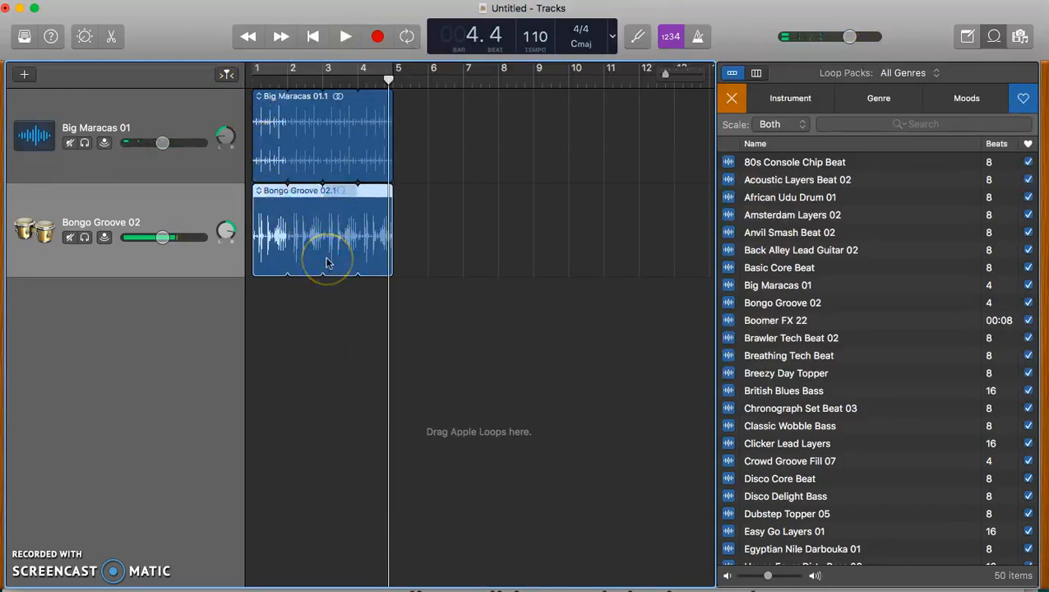
pyautogui.click(411, 115)
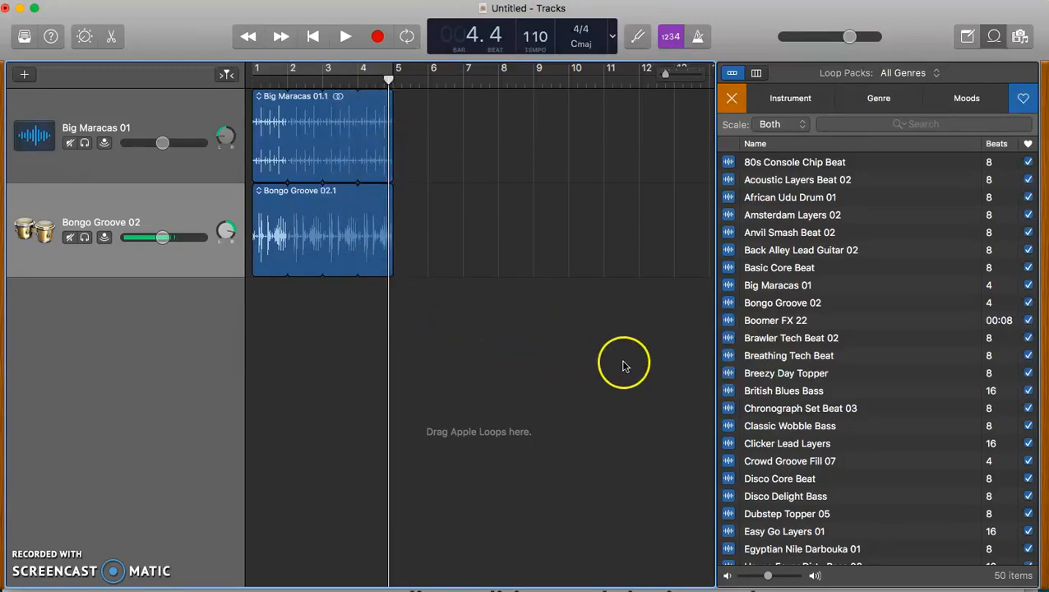
# Preview the Orchestra Harp Pattern 18 loop and place it on a new track starting at bar 5.
pyautogui.scroll(-10, 760, 398)
pyautogui.scroll(-2, 768, 398)
pyautogui.click(770, 429)
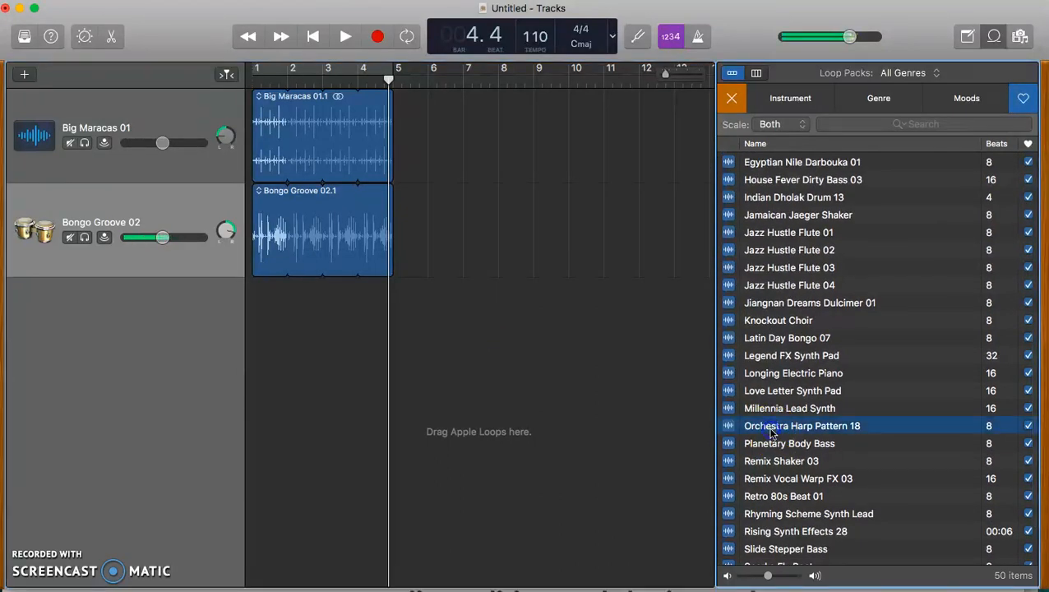
pyautogui.moveTo(773, 434)
pyautogui.mouseDown()
pyautogui.moveTo(577, 352)
pyautogui.moveTo(396, 328)
pyautogui.moveTo(756, 478)
pyautogui.moveTo(783, 429)
pyautogui.mouseUp()
pyautogui.hscroll(-5, 584, 433)
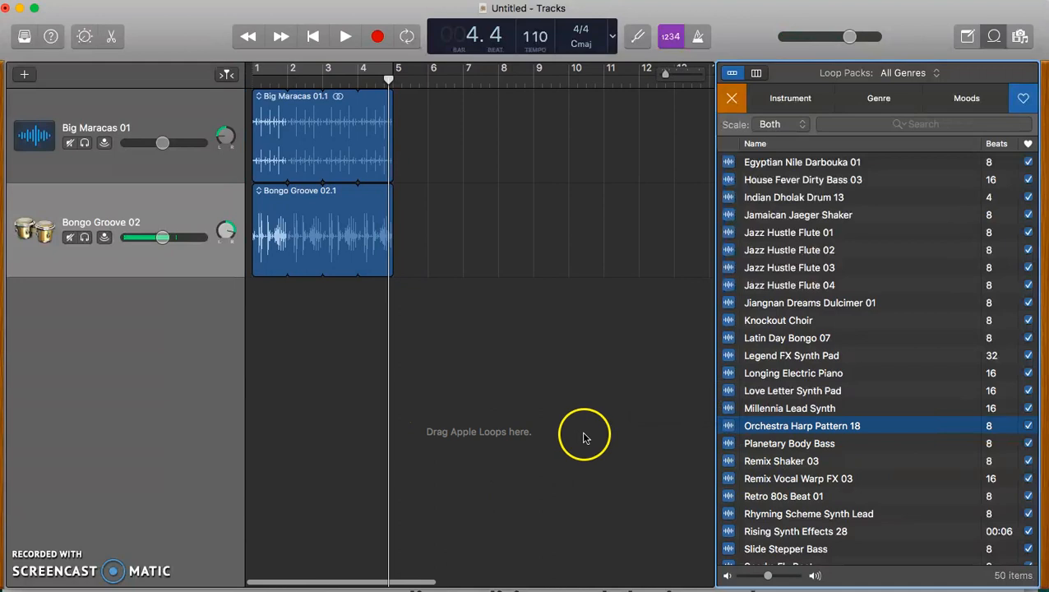
pyautogui.moveTo(785, 429); pyautogui.dragTo(392, 333)
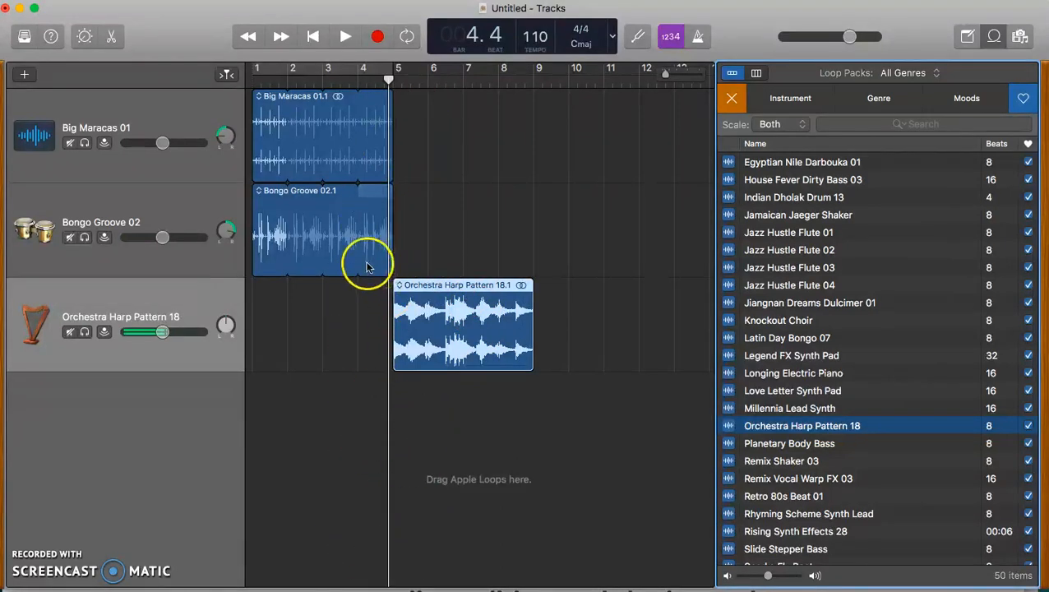
# Select the Big Maracas 01 and Bongo Groove 02 regions together and extend their looping to bar 9.
pyautogui.click(370, 300)
pyautogui.click(363, 223)
pyautogui.click(367, 177)
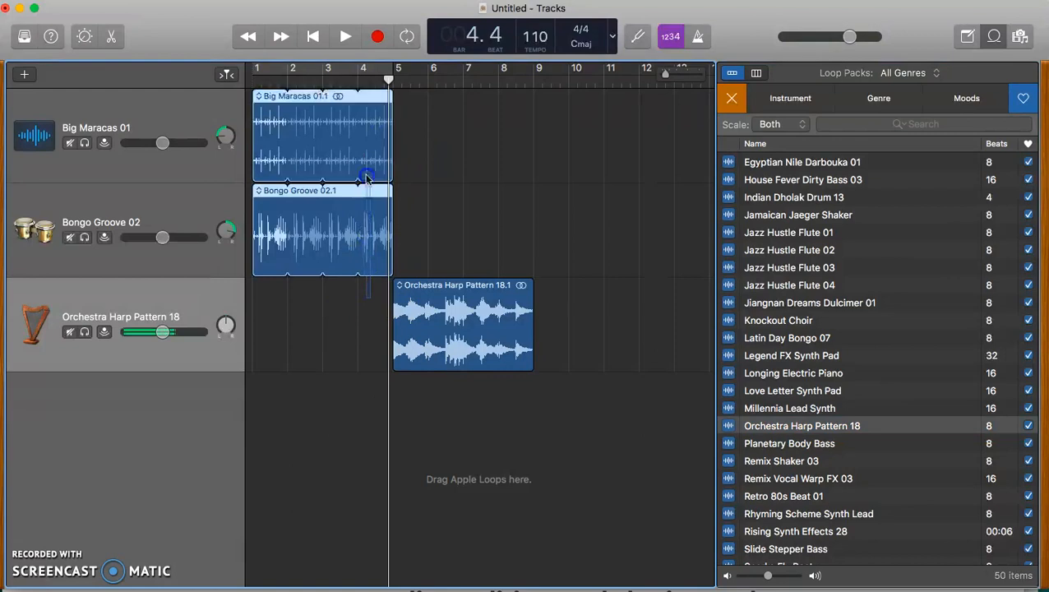
pyautogui.click(370, 125)
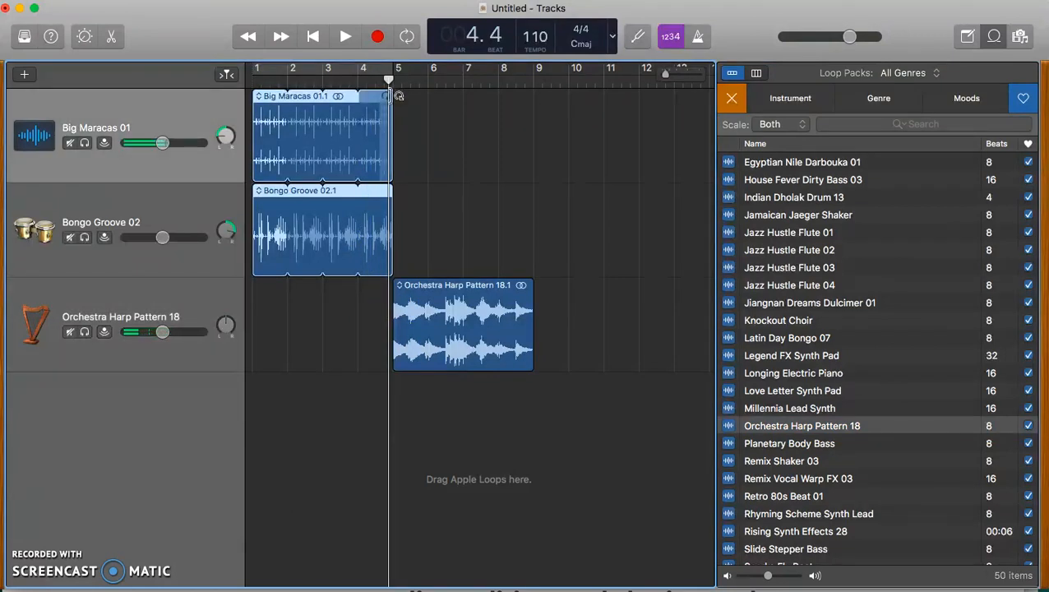
pyautogui.moveTo(396, 96); pyautogui.dragTo(535, 100)
# Play the three-track arrangement from the beginning through to bar 9.
pyautogui.click(312, 37)
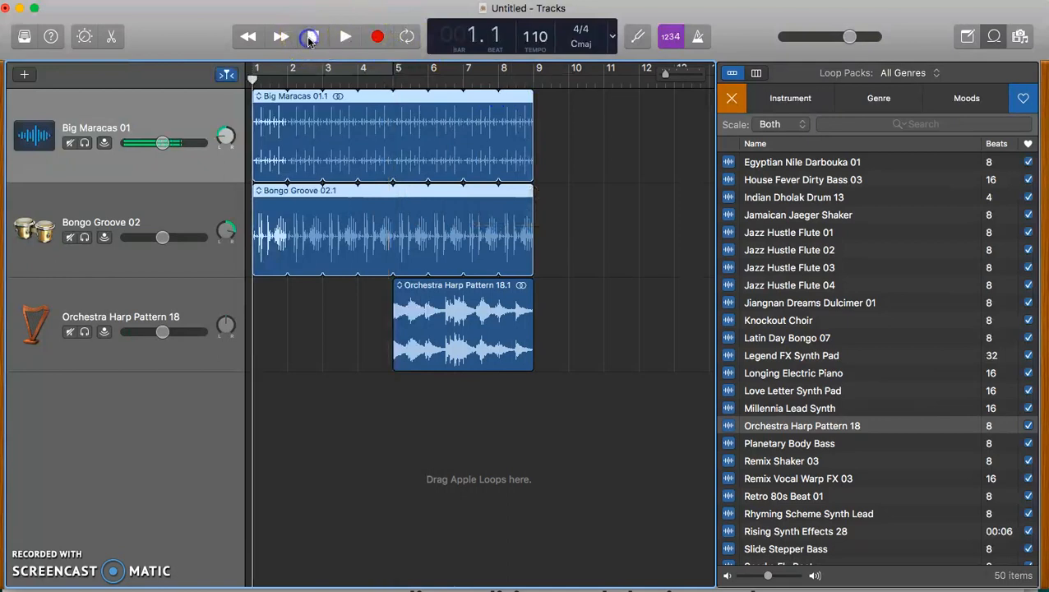
pyautogui.click(344, 38)
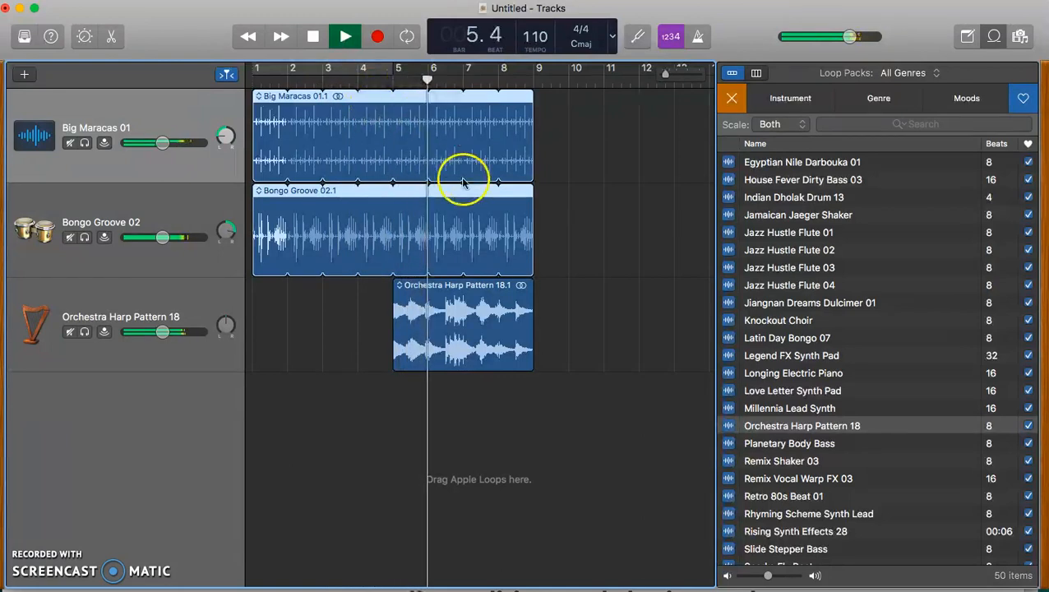
pyautogui.hscroll(3, 576, 209)
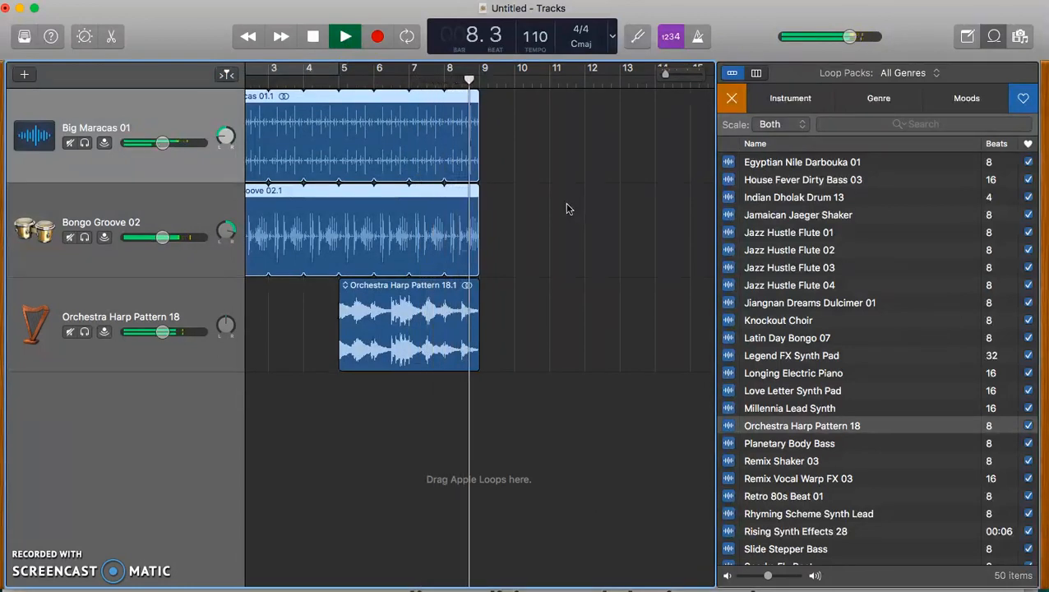
pyautogui.press('space')
# Select the maracas, bongo and harp regions together and extend their looping to bar 13.
pyautogui.moveTo(499, 110); pyautogui.dragTo(436, 347)
pyautogui.moveTo(480, 290); pyautogui.dragTo(618, 288)
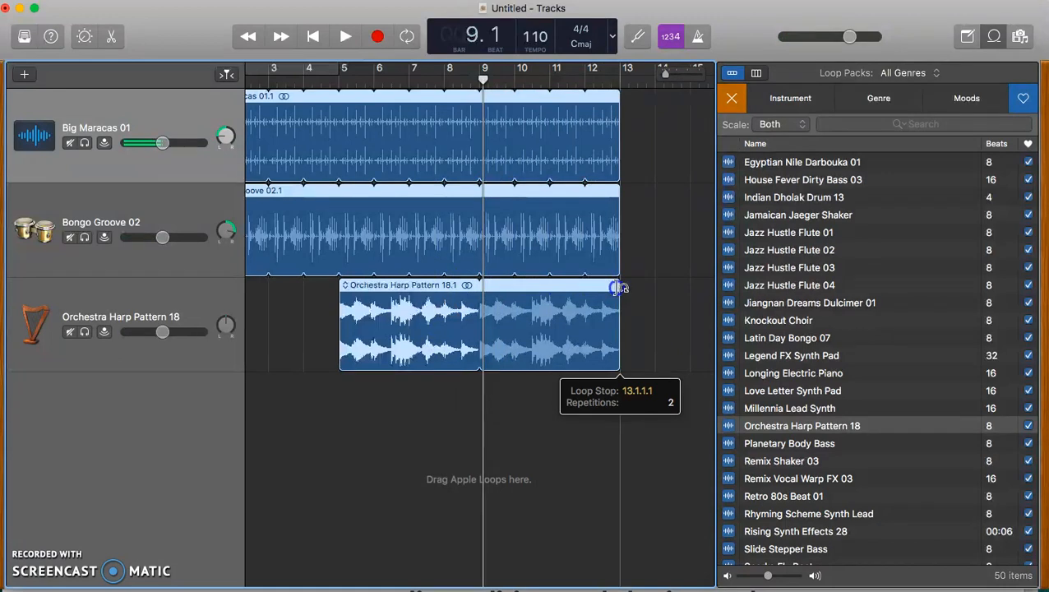
pyautogui.moveTo(616, 288); pyautogui.dragTo(617, 288)
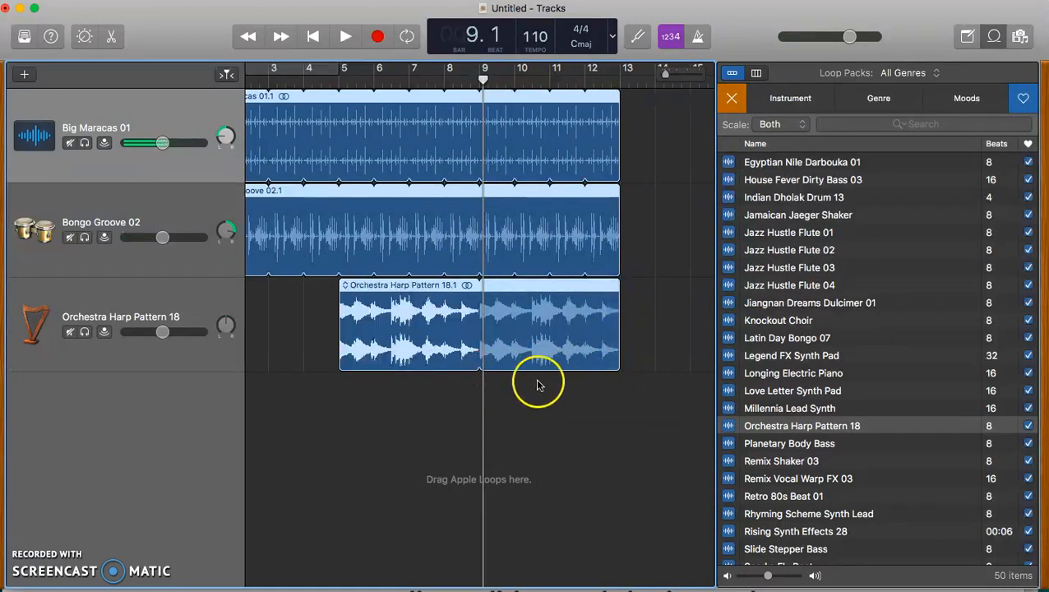
# Add the British Blues Bass loop on a new track and align its region to start at bar 9.
pyautogui.scroll(10, 767, 343)
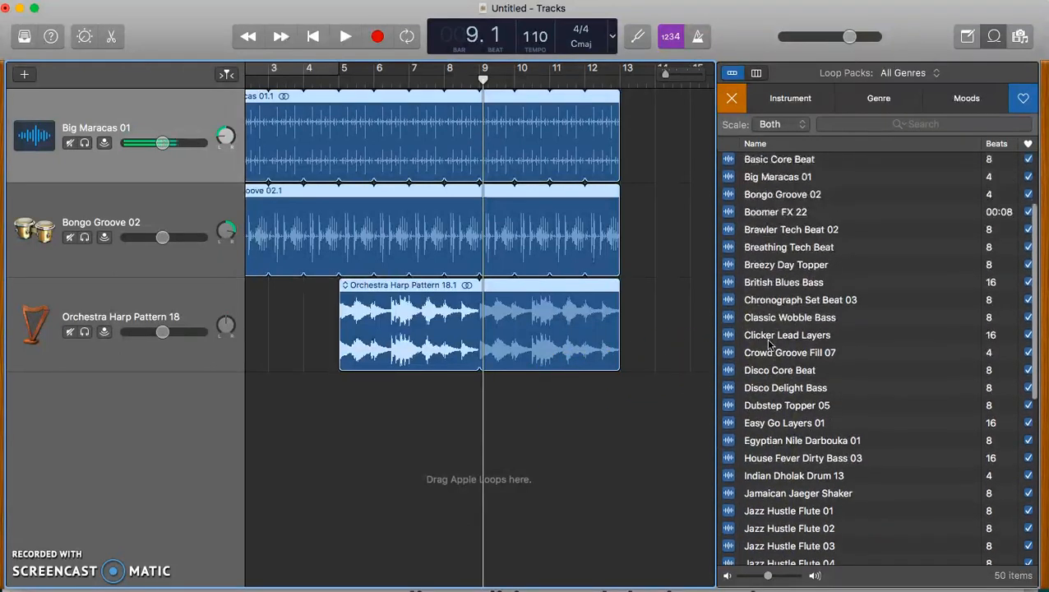
pyautogui.scroll(-2, 775, 218)
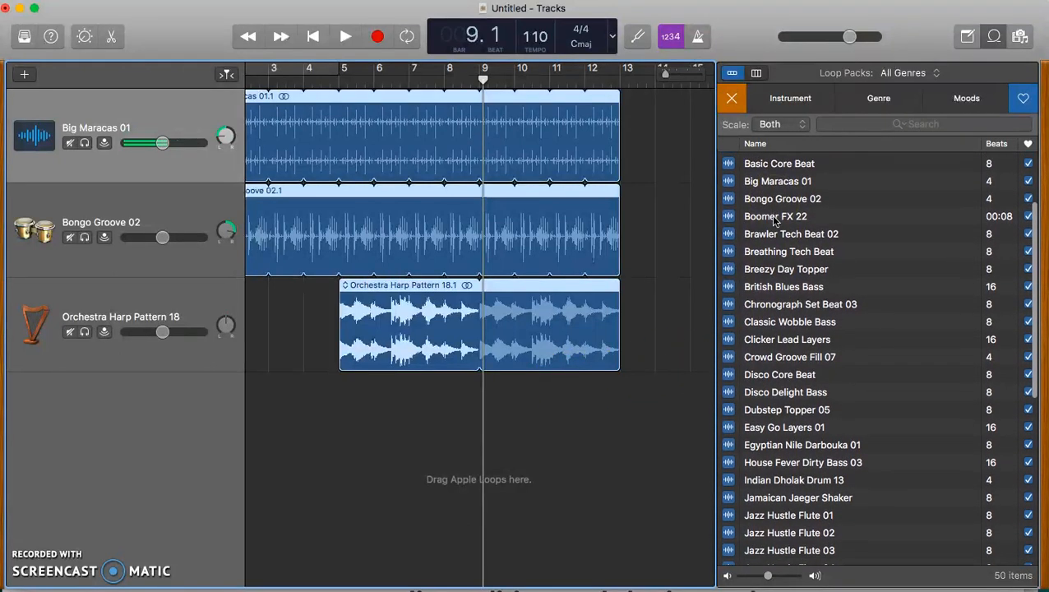
pyautogui.click(767, 286)
pyautogui.moveTo(767, 286); pyautogui.dragTo(527, 383)
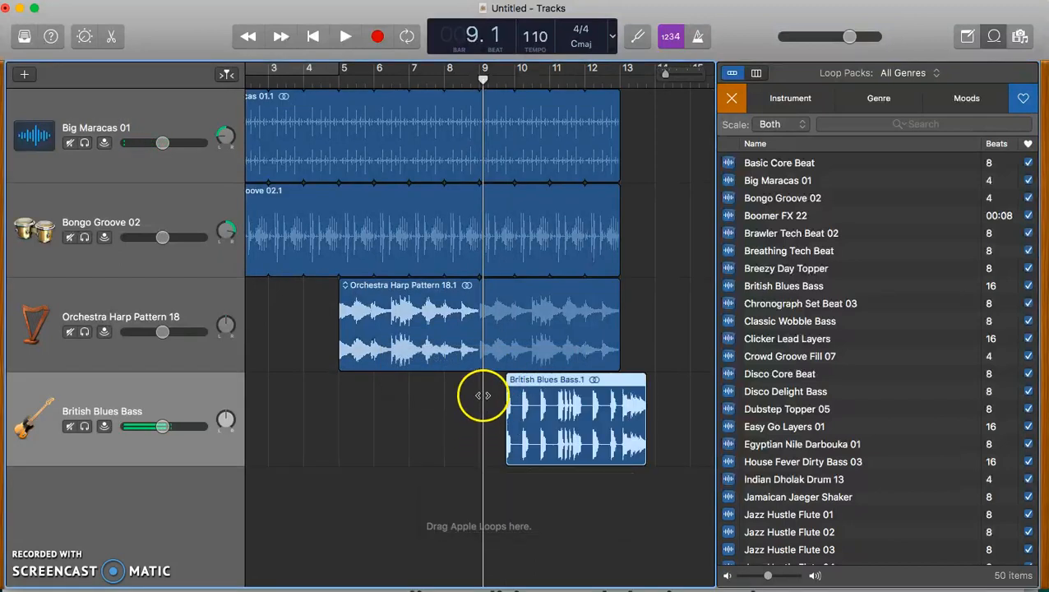
pyautogui.moveTo(483, 80); pyautogui.dragTo(382, 80)
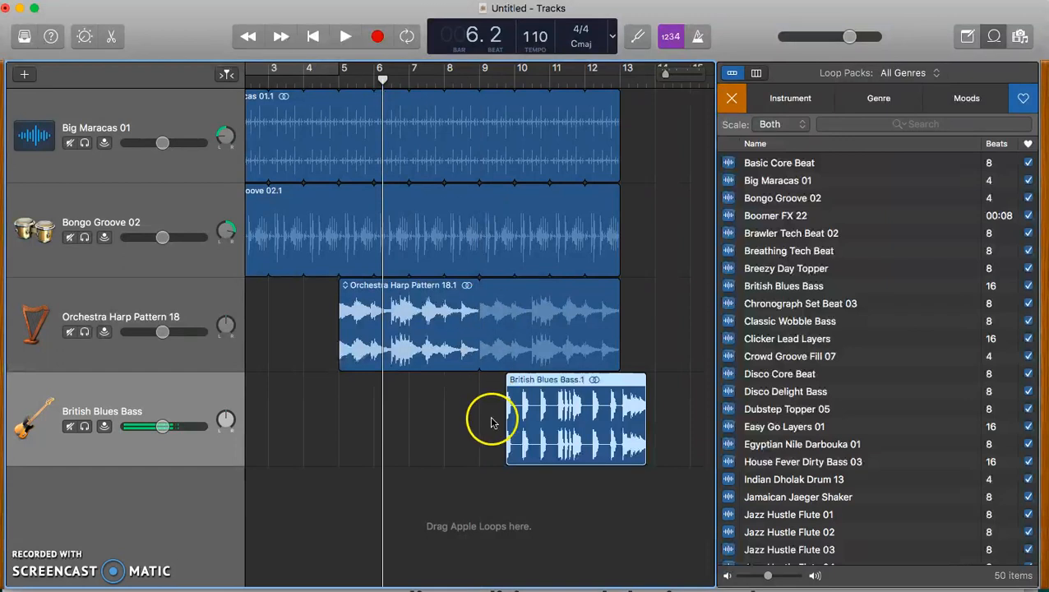
pyautogui.moveTo(536, 382); pyautogui.dragTo(509, 380)
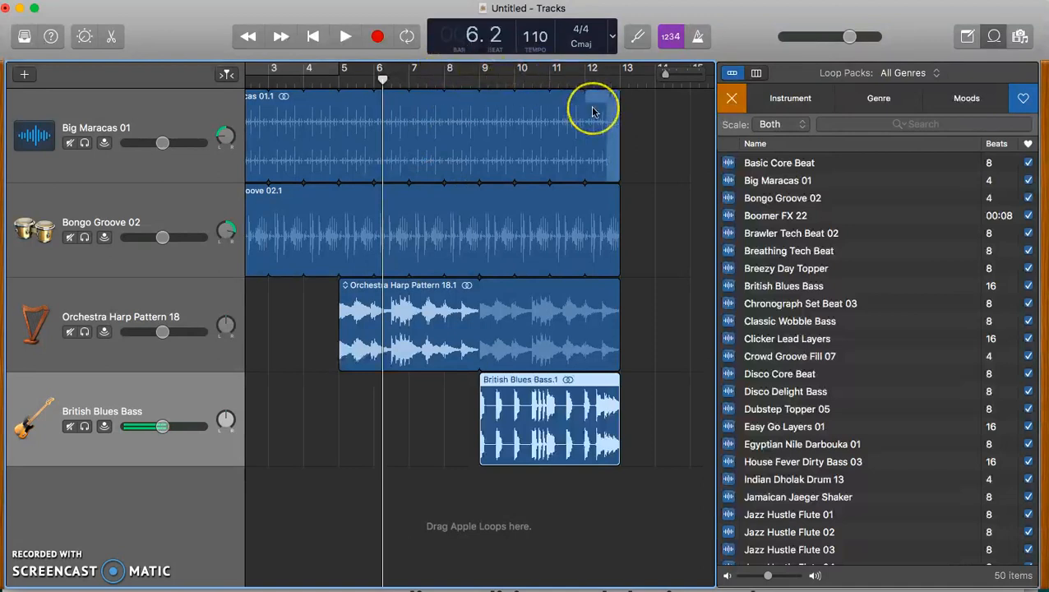
# Play the four-track arrangement from bar 6 through to bar 13.
pyautogui.press('space')
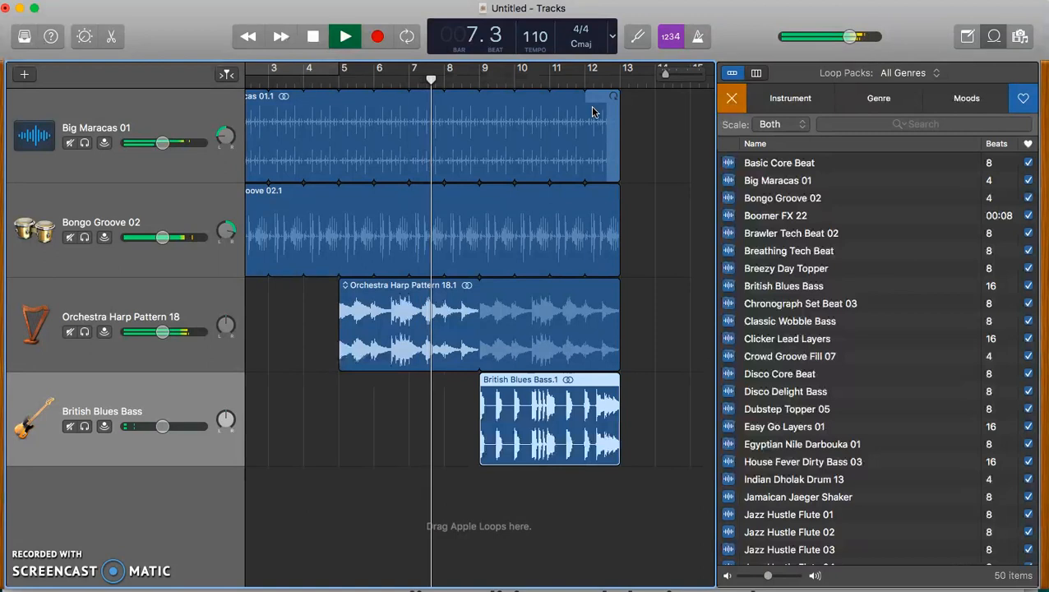
pyautogui.hscroll(2, 649, 245)
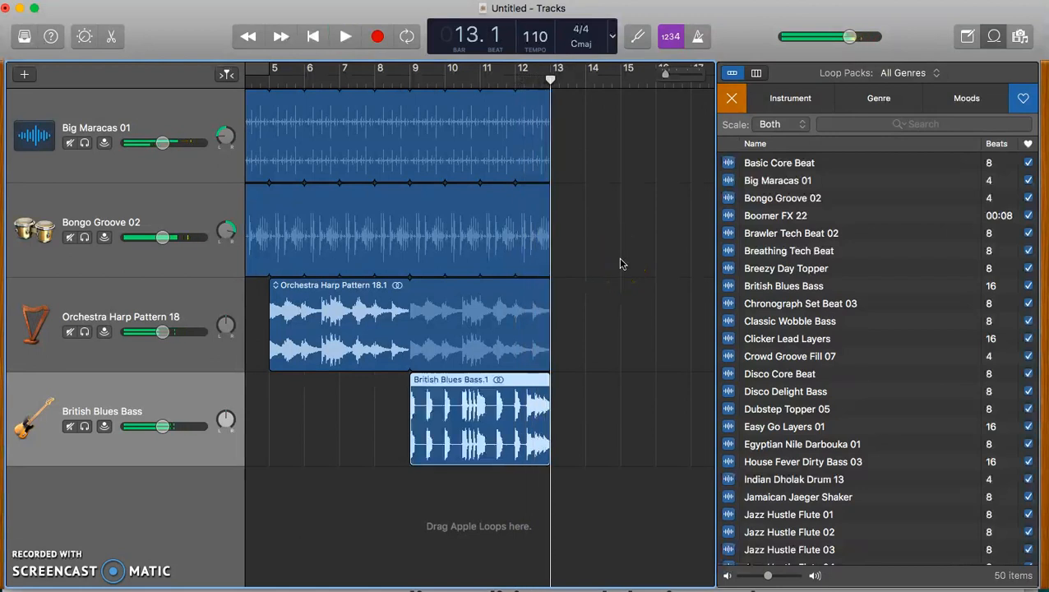
pyautogui.scroll(-1, 608, 278)
pyautogui.hscroll(1, 609, 278)
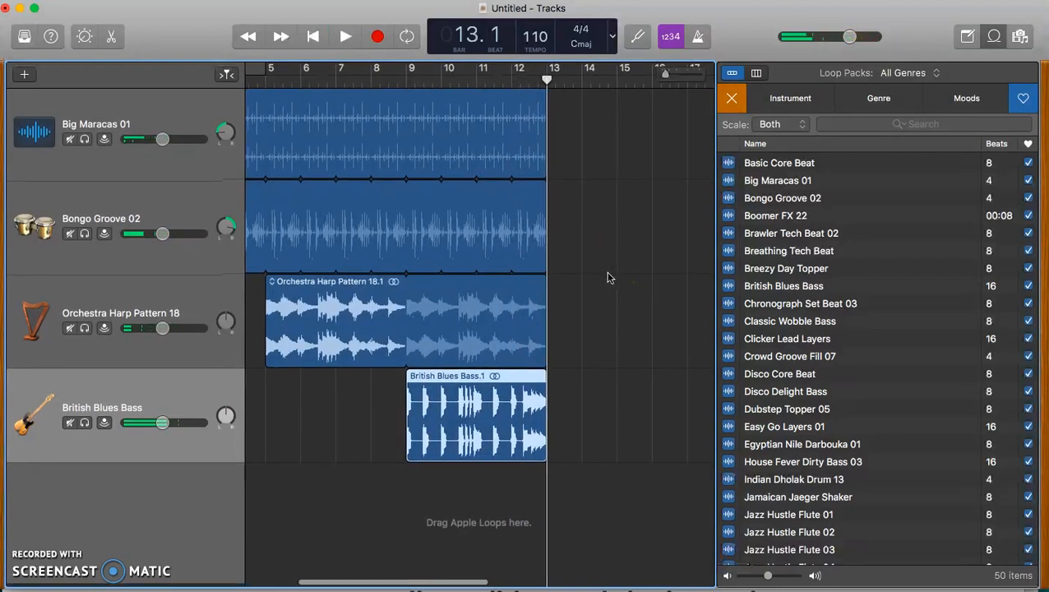
pyautogui.scroll(1, 608, 278)
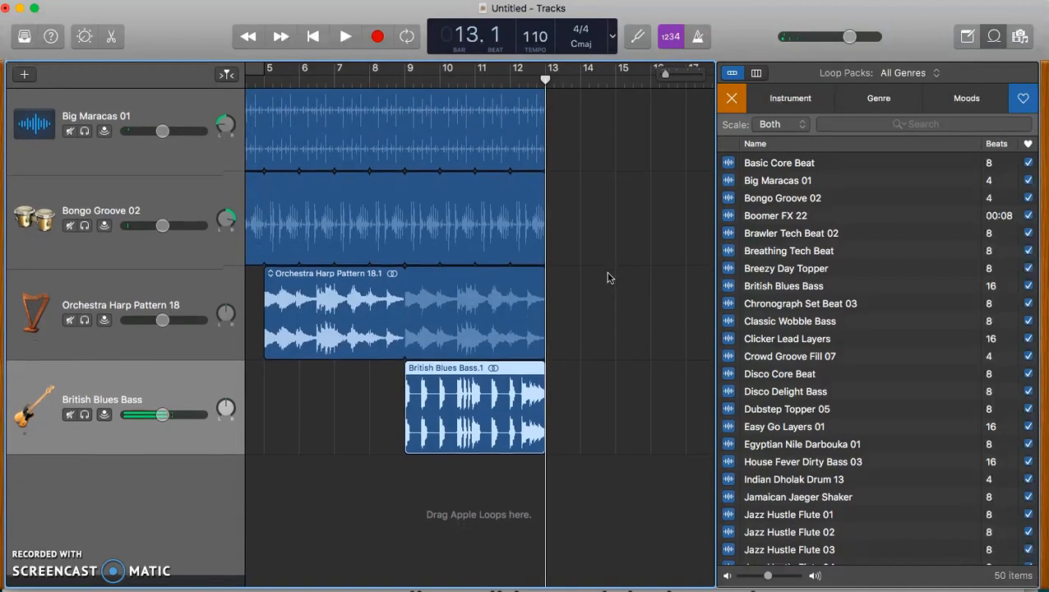
pyautogui.click(678, 328)
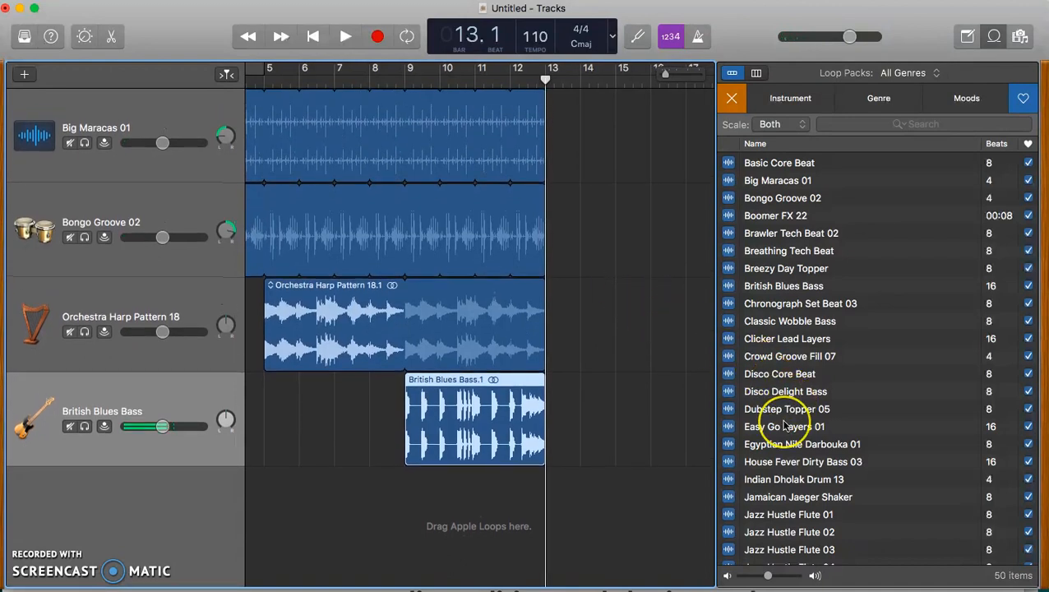
# Preview the Sparks Fly Beat loop and add it on a new track with its region starting at bar 13.
pyautogui.scroll(-10, 783, 425)
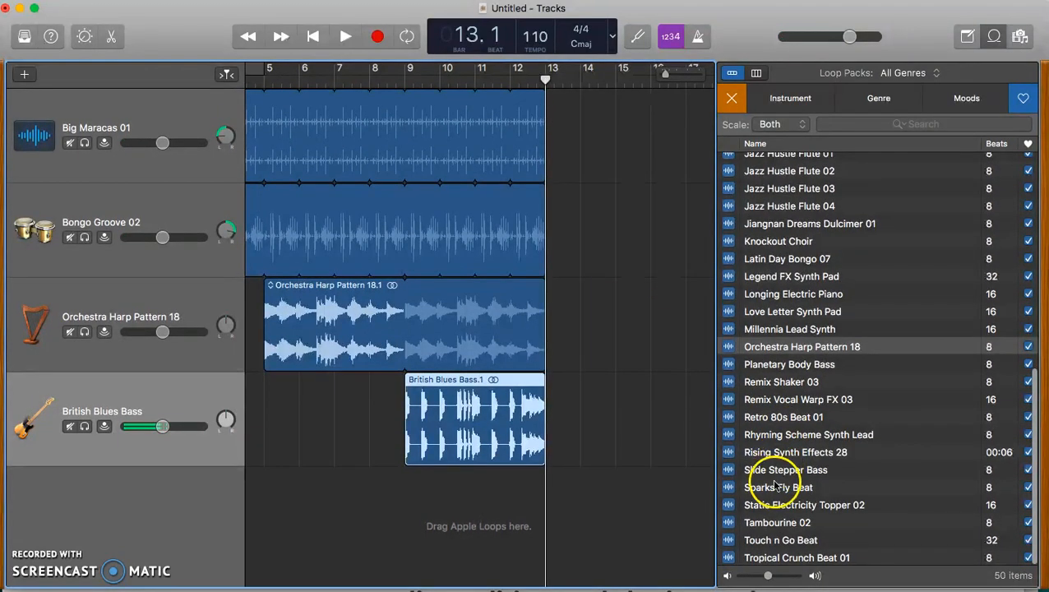
pyautogui.click(775, 488)
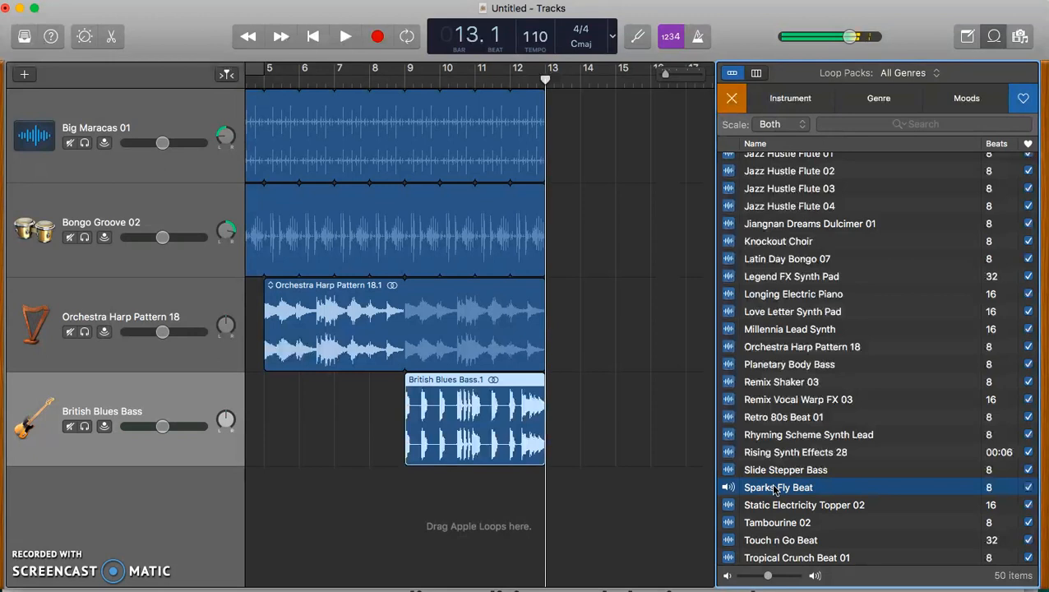
pyautogui.press('space')
pyautogui.moveTo(775, 488); pyautogui.dragTo(628, 467)
pyautogui.press('space')
# Select the maracas, bongo, harp and bass regions together and extend their looping towards bar 17.
pyautogui.hscroll(2, 656, 487)
pyautogui.click(524, 146)
pyautogui.moveTo(502, 105); pyautogui.dragTo(442, 419)
pyautogui.moveTo(485, 375); pyautogui.dragTo(625, 376)
# Play the five-track arrangement from around bar 12 to hear Sparks Fly Beat enter at bar 13.
pyautogui.click(468, 56)
pyautogui.click(475, 84)
pyautogui.press('space')
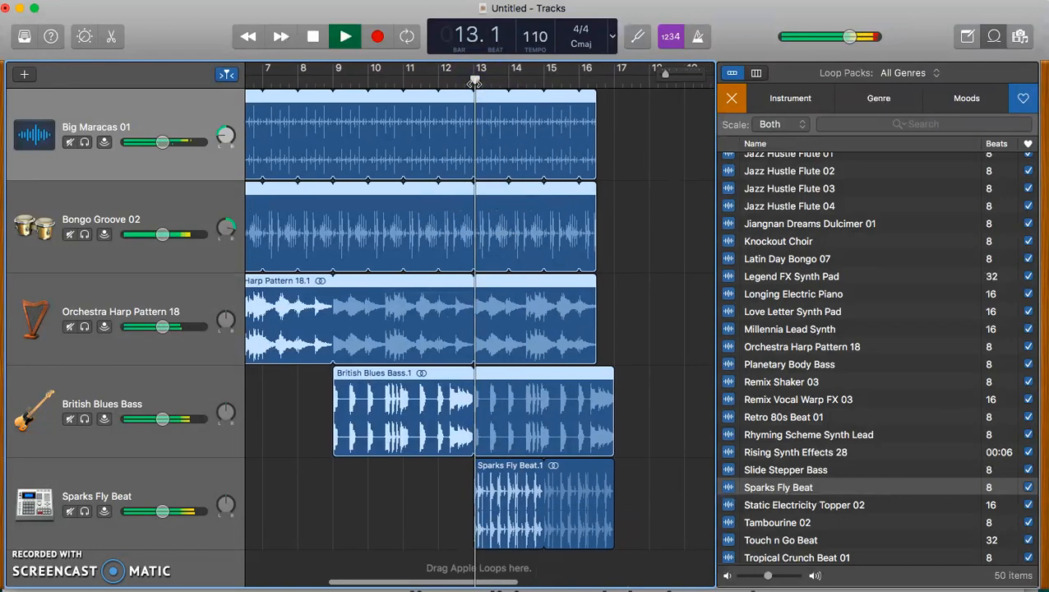
pyautogui.press('space')
pyautogui.click(433, 80)
pyautogui.press('space')
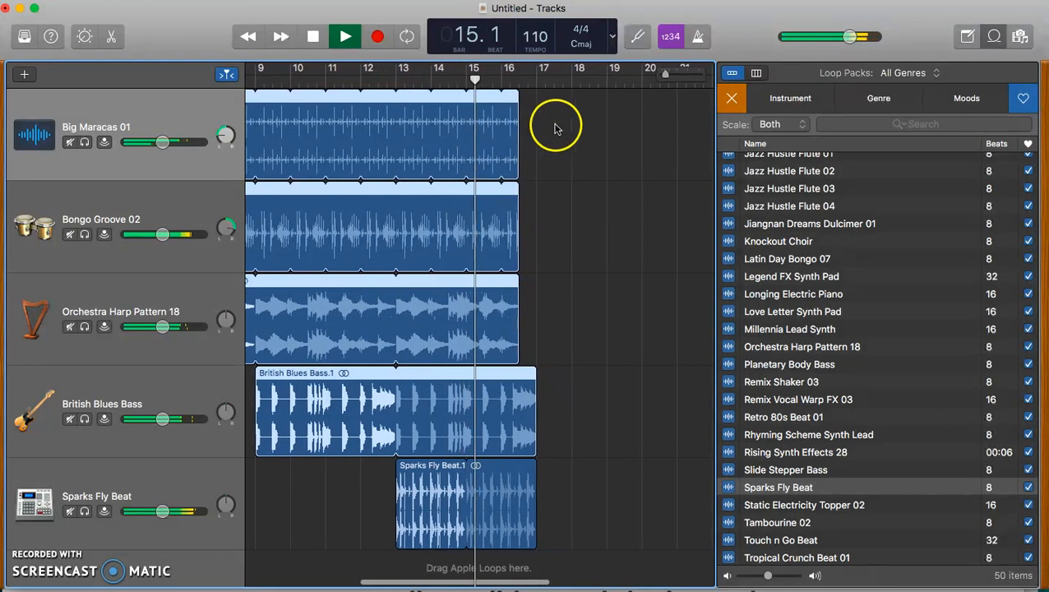
# Stop playback at bar 16 and extend the looping of the maracas, bongo and harp regions to bar 17.
pyautogui.press('space')
pyautogui.moveTo(503, 104); pyautogui.dragTo(457, 316)
pyautogui.moveTo(489, 282); pyautogui.dragTo(506, 282)
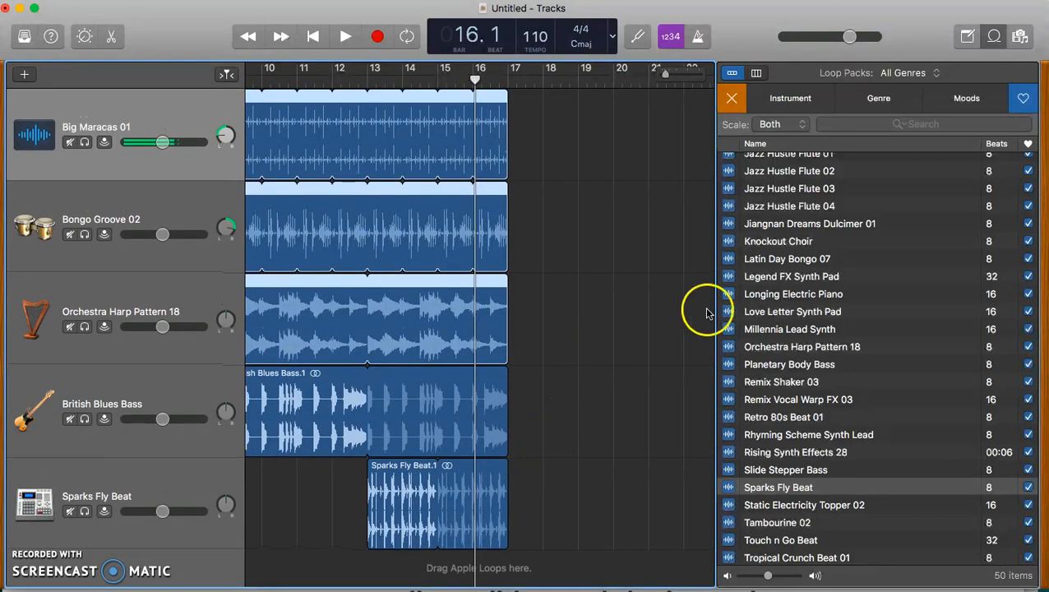
# Add the Chronograph Set Beat 03 loop on a new track at bar 17 and extend all six regions' looping to bar 21.
pyautogui.scroll(3, 795, 292)
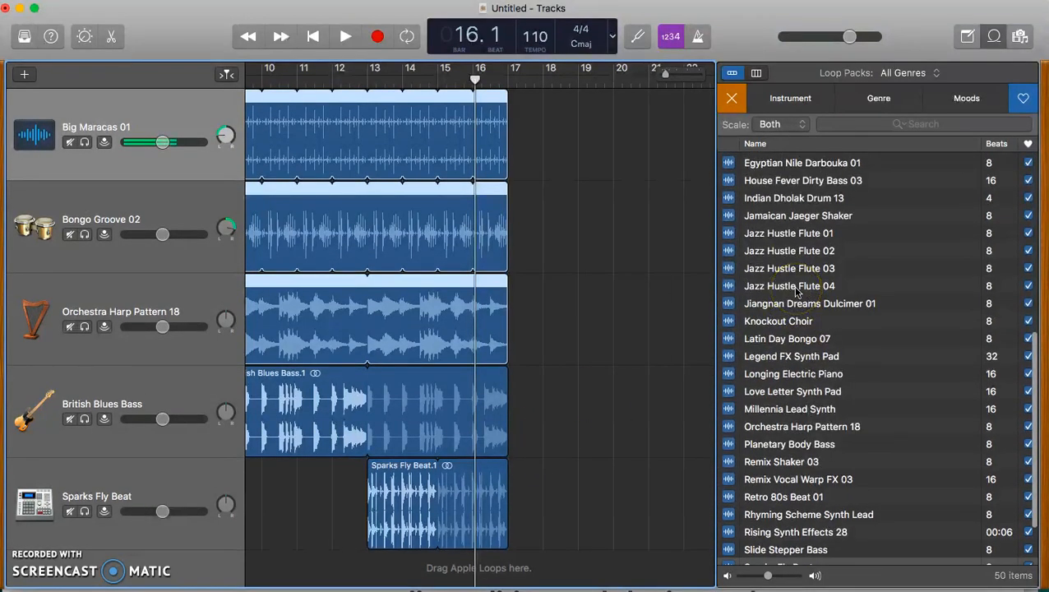
pyautogui.scroll(5, 795, 292)
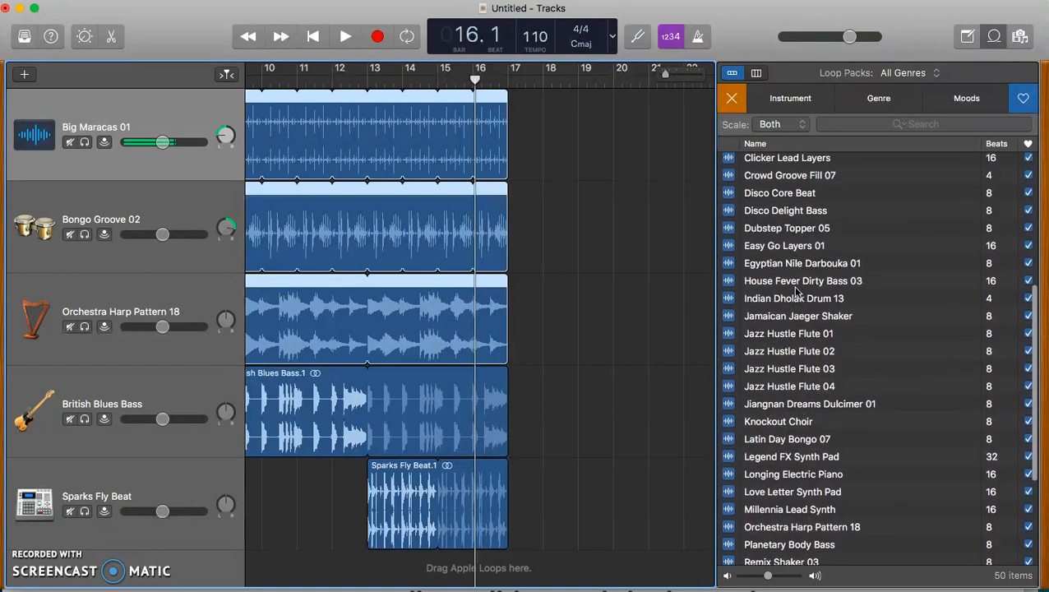
pyautogui.click(794, 215)
pyautogui.scroll(1, 795, 215)
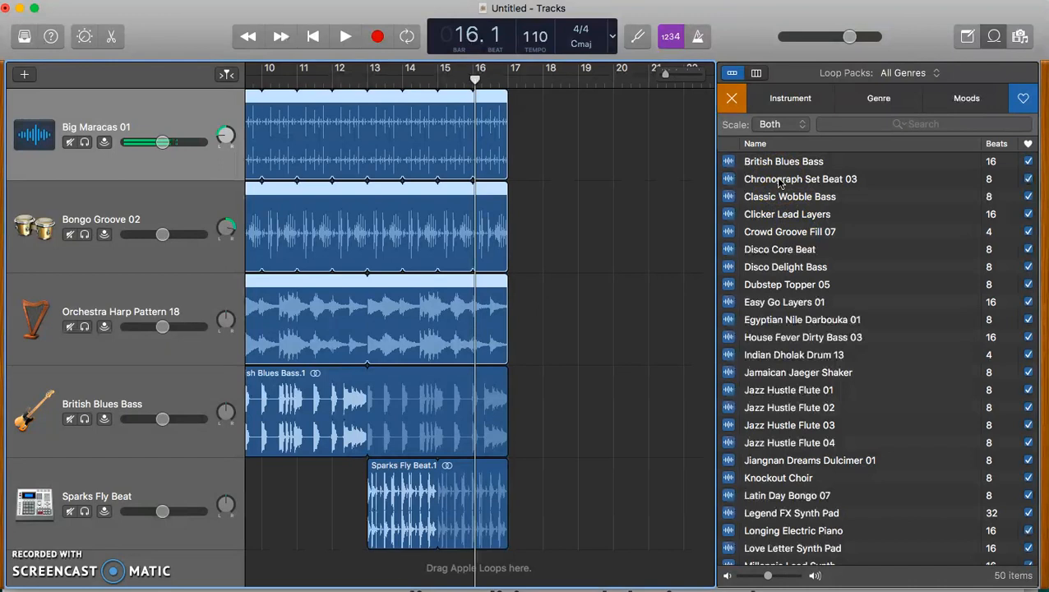
pyautogui.moveTo(780, 183); pyautogui.dragTo(565, 557)
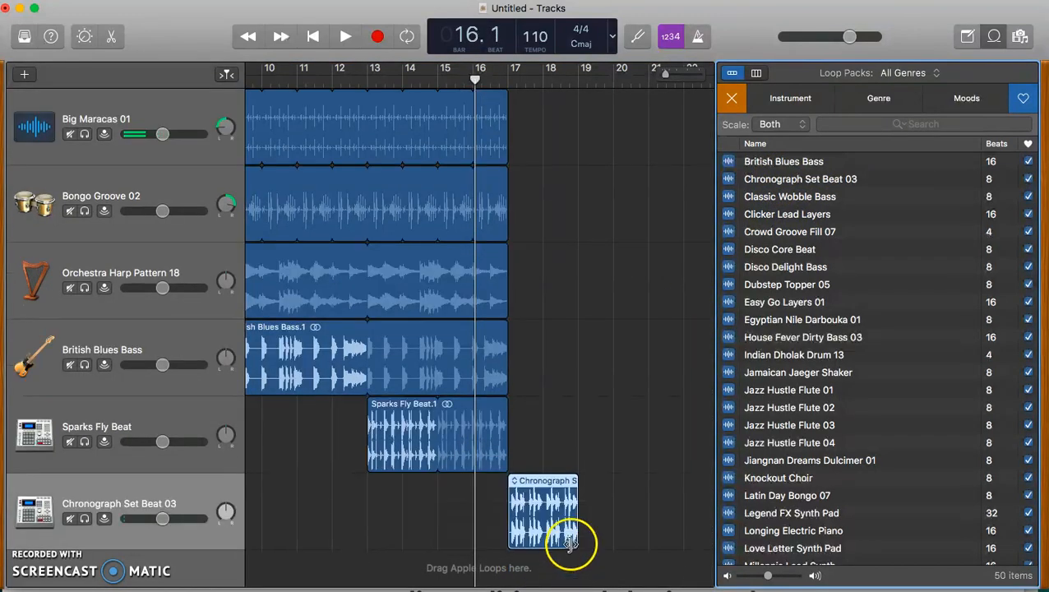
pyautogui.moveTo(578, 486); pyautogui.dragTo(650, 487)
pyautogui.moveTo(534, 102); pyautogui.dragTo(649, 421)
# Play from bar 16 while panning the Chronograph Set Beat 03 track left, and lower that track's volume.
pyautogui.press('space')
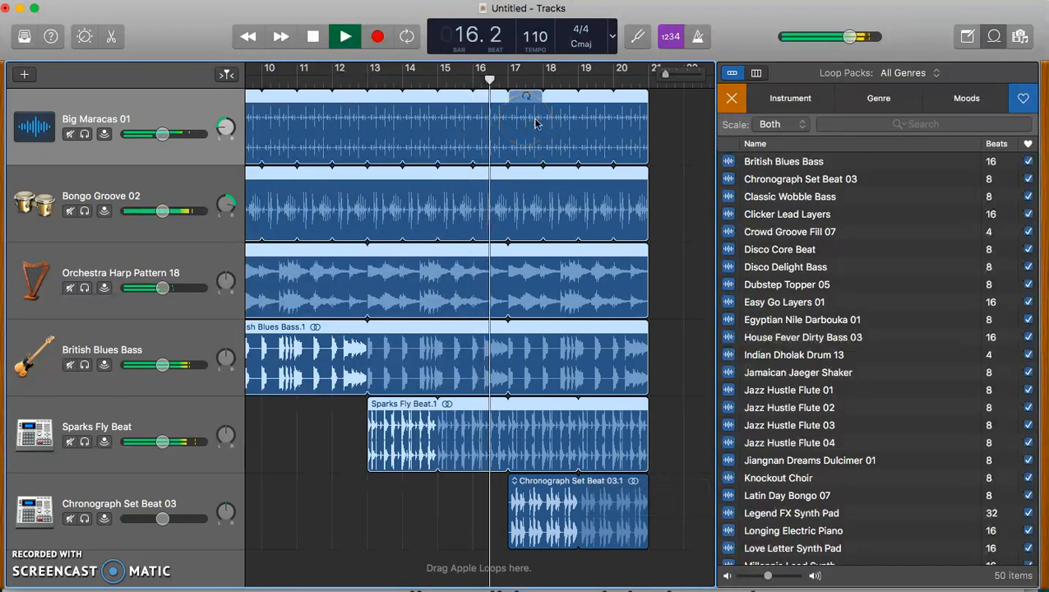
pyautogui.moveTo(225, 510); pyautogui.dragTo(227, 533)
pyautogui.press('space')
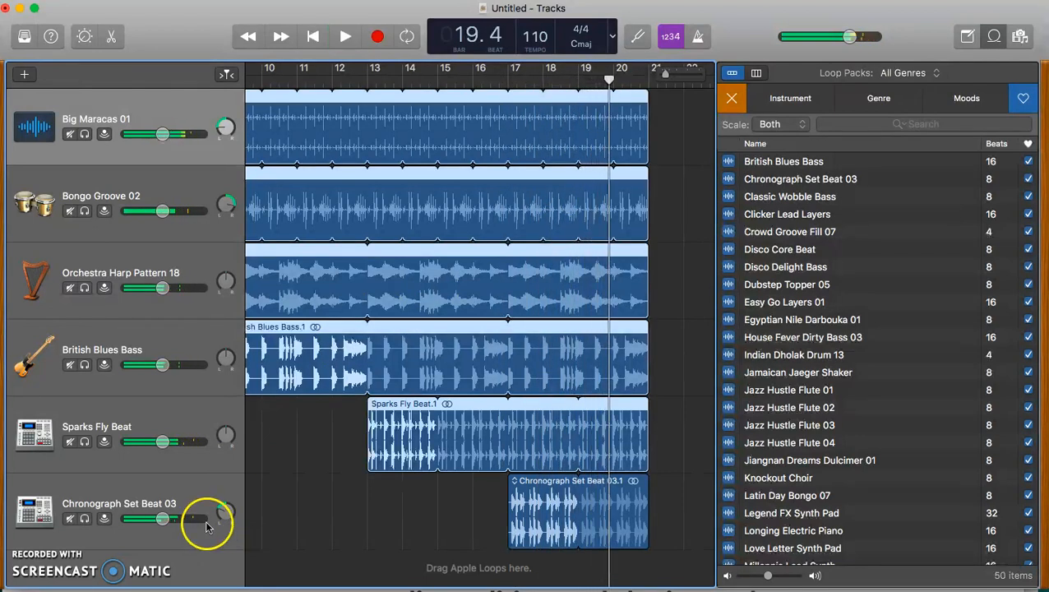
pyautogui.moveTo(163, 520); pyautogui.dragTo(129, 517)
pyautogui.click(573, 48)
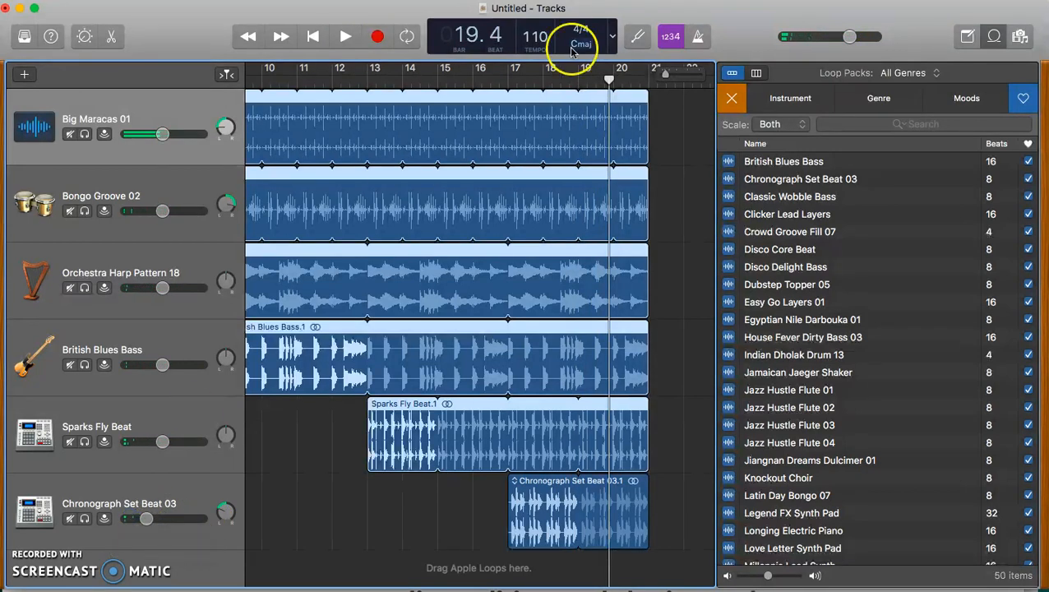
# Play the section from about bar 17 to bar 21 with the adjusted Chronograph Set Beat 03 track.
pyautogui.click(514, 82)
pyautogui.press('space')
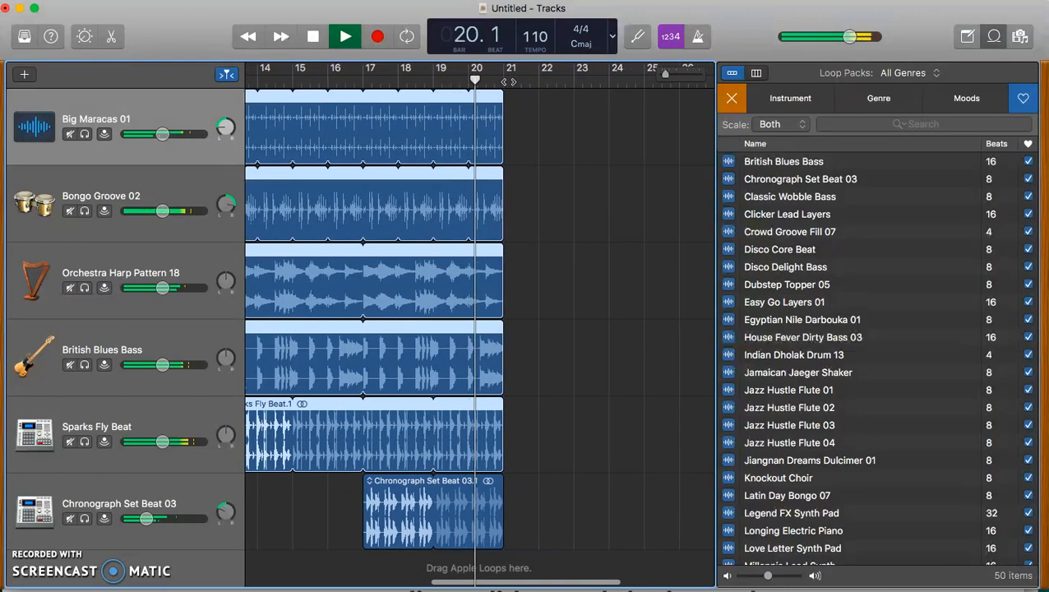
pyautogui.press('space')
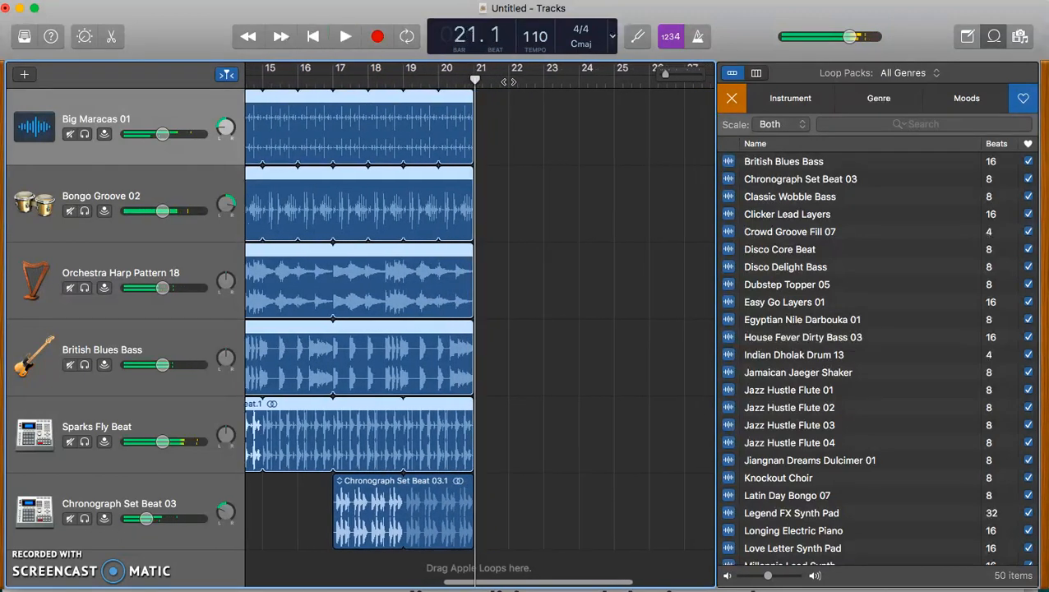
# Play the whole six-track arrangement from the beginning through to bar 21.
pyautogui.hscroll(-10, 528, 181)
pyautogui.moveTo(273, 82); pyautogui.dragTo(240, 83)
pyautogui.press('space')
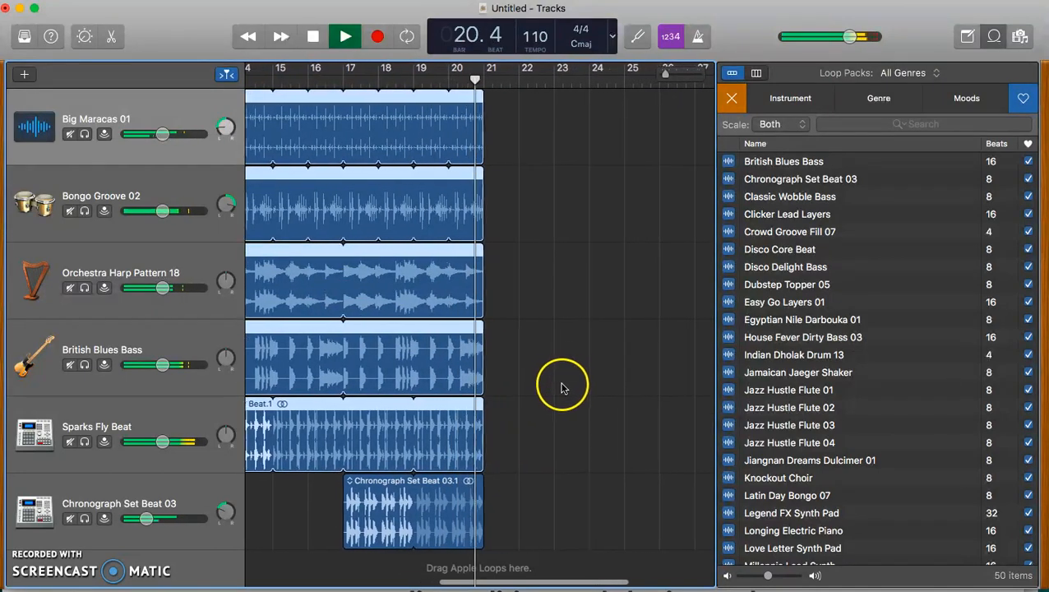
pyautogui.press('space')
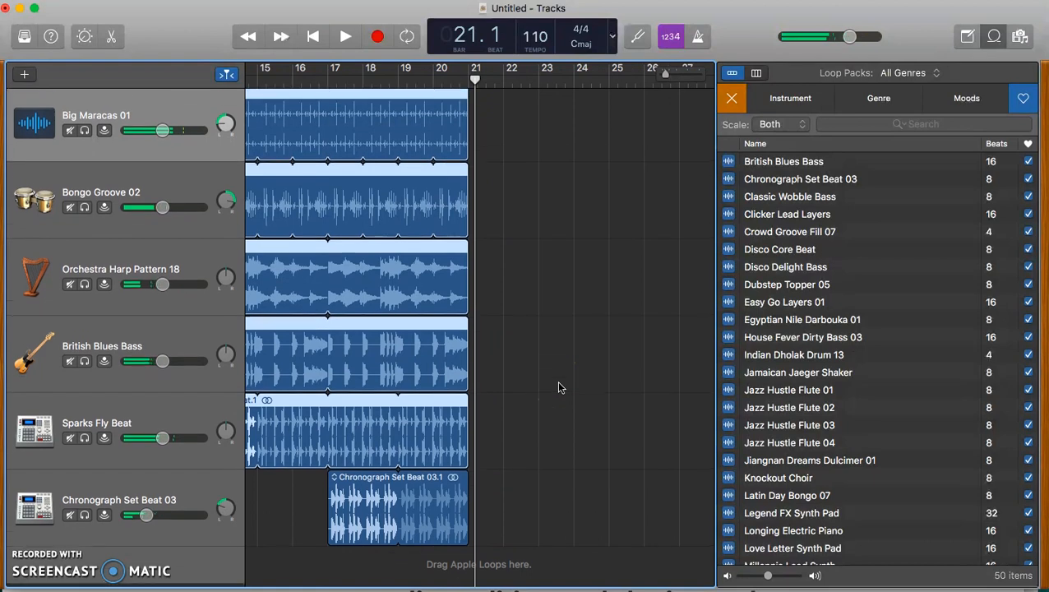
# Add the Jiangnan Dreams Dulcimer 01 loop on a new track at bar 21 and extend its looping to bar 25.
pyautogui.scroll(-3, 804, 396)
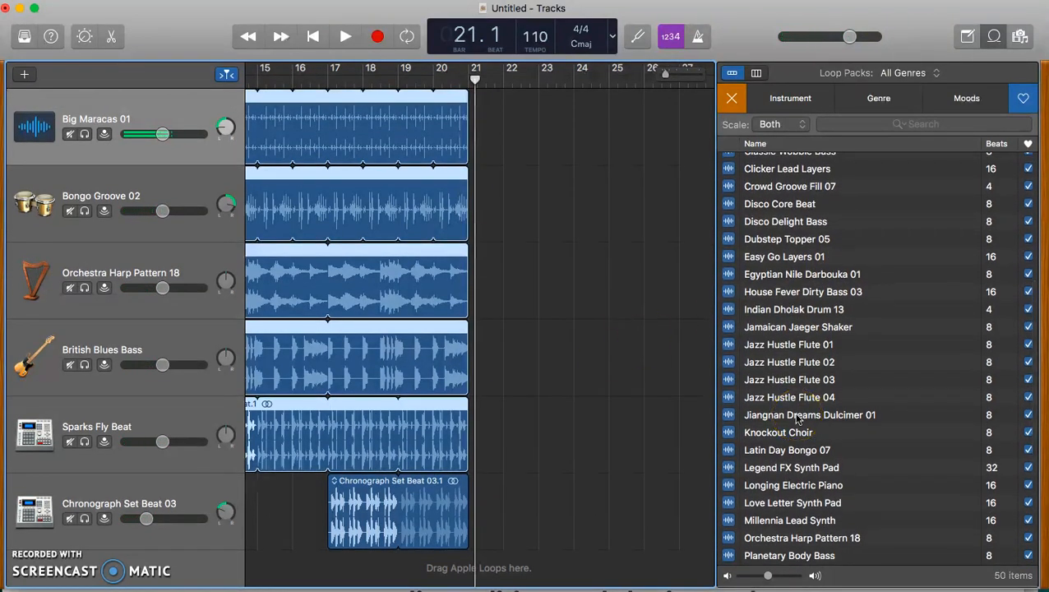
pyautogui.moveTo(797, 419); pyautogui.dragTo(527, 553)
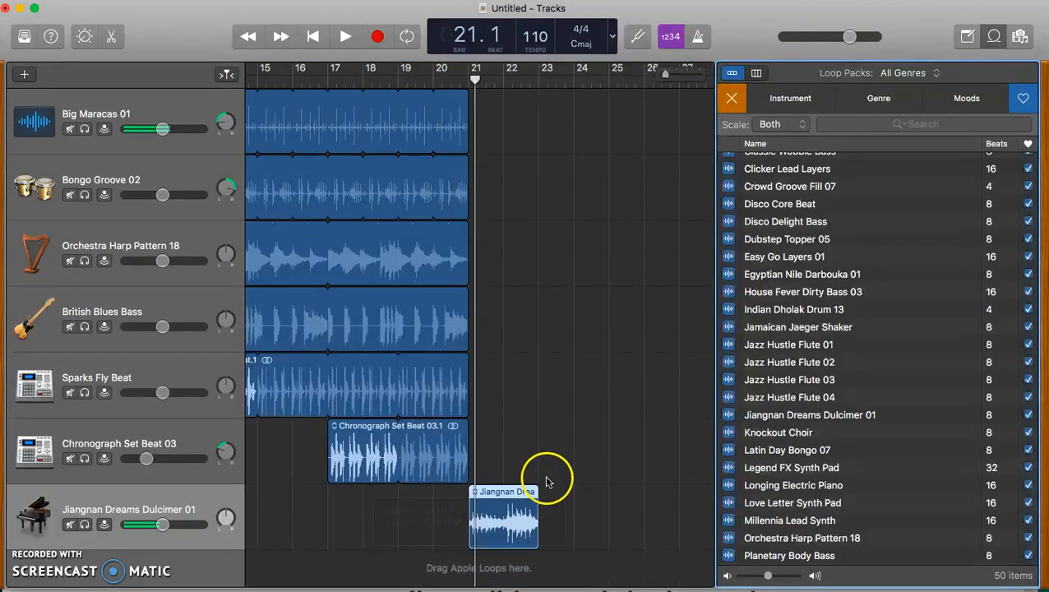
pyautogui.moveTo(541, 492); pyautogui.dragTo(609, 491)
# Select the six regions above the dulcimer together and extend their looping to bar 25.
pyautogui.scroll(-1, 484, 112)
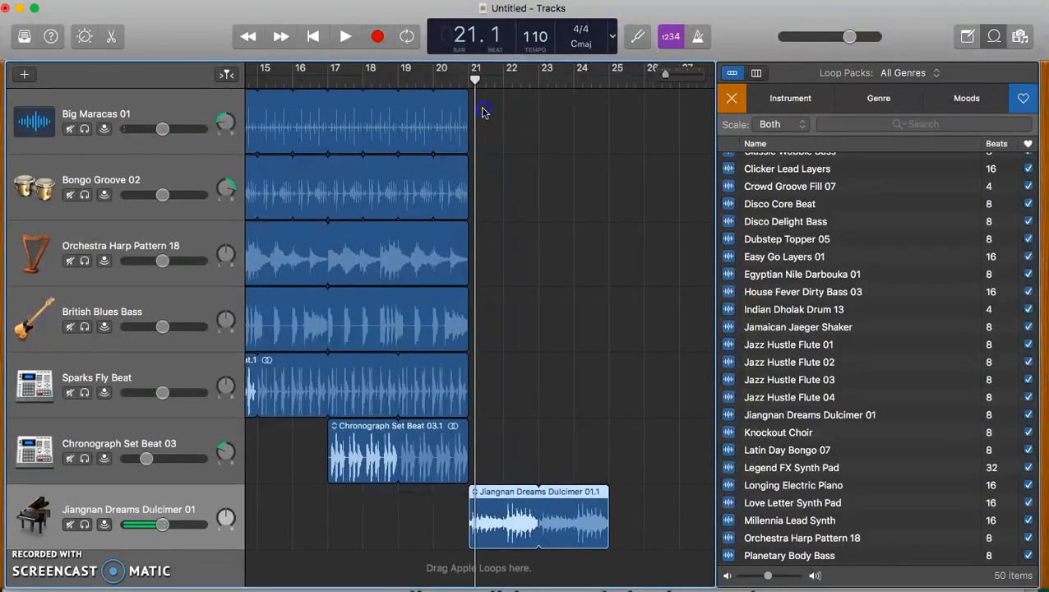
pyautogui.moveTo(427, 473); pyautogui.dragTo(428, 471)
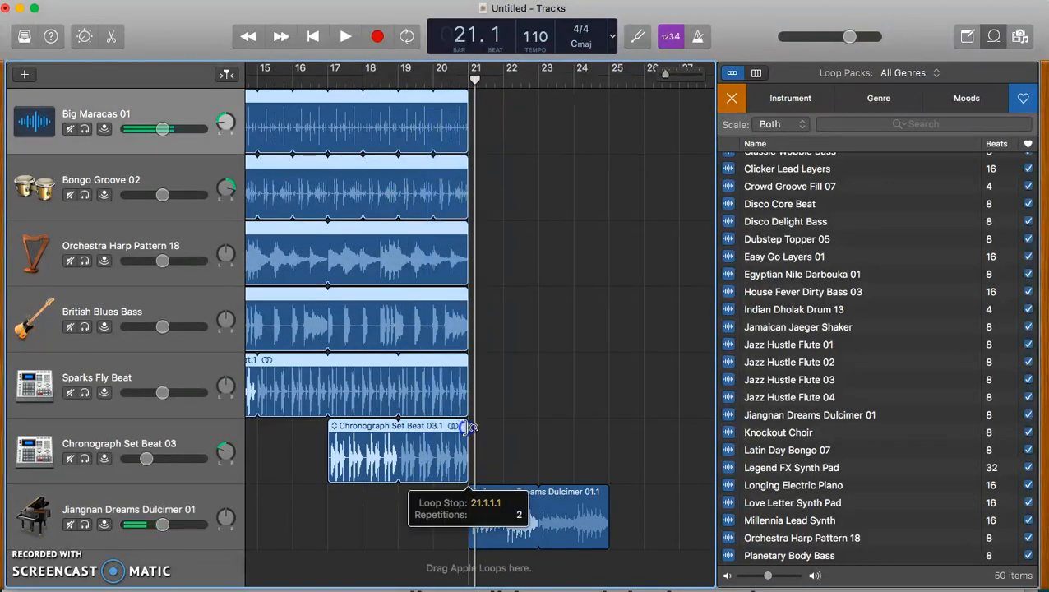
pyautogui.moveTo(471, 428); pyautogui.dragTo(606, 432)
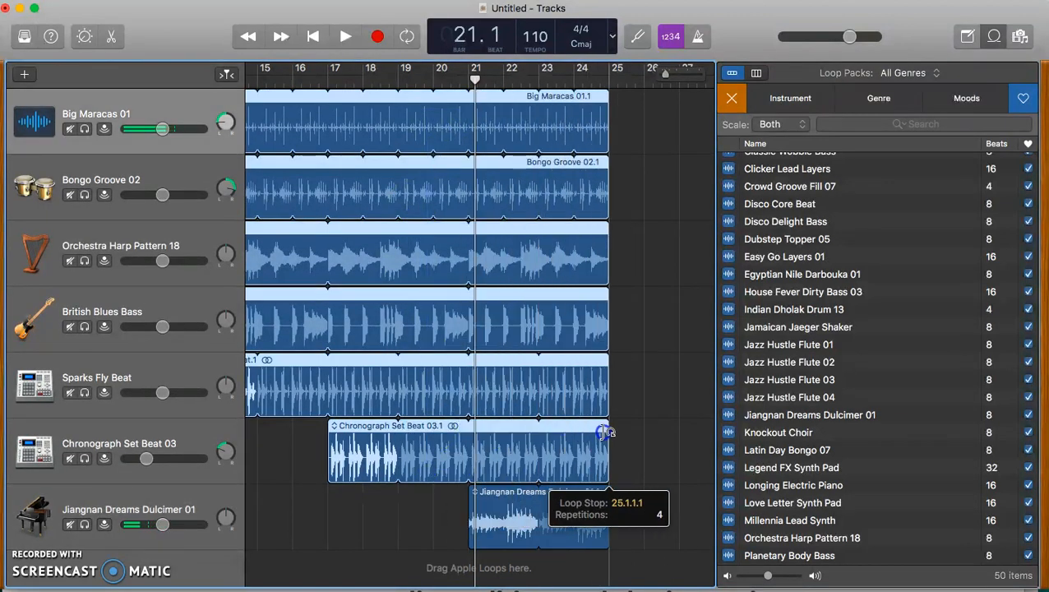
# Play the seven-track arrangement up to bar 25 and pan the Jiangnan Dreams Dulcimer 01 track right.
pyautogui.doubleClick(432, 79)
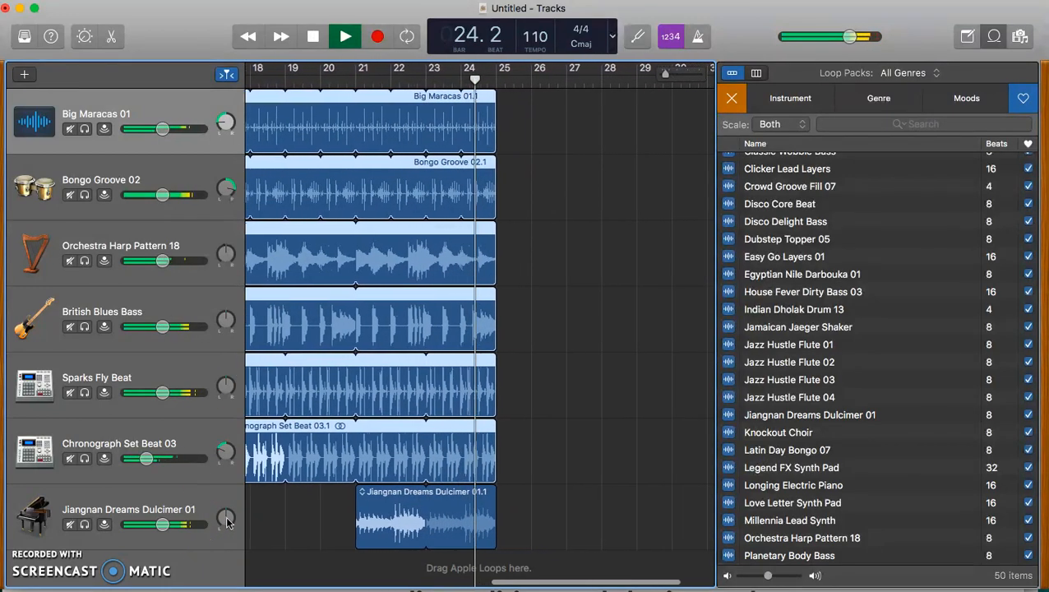
pyautogui.press('space')
pyautogui.moveTo(228, 523); pyautogui.dragTo(228, 485)
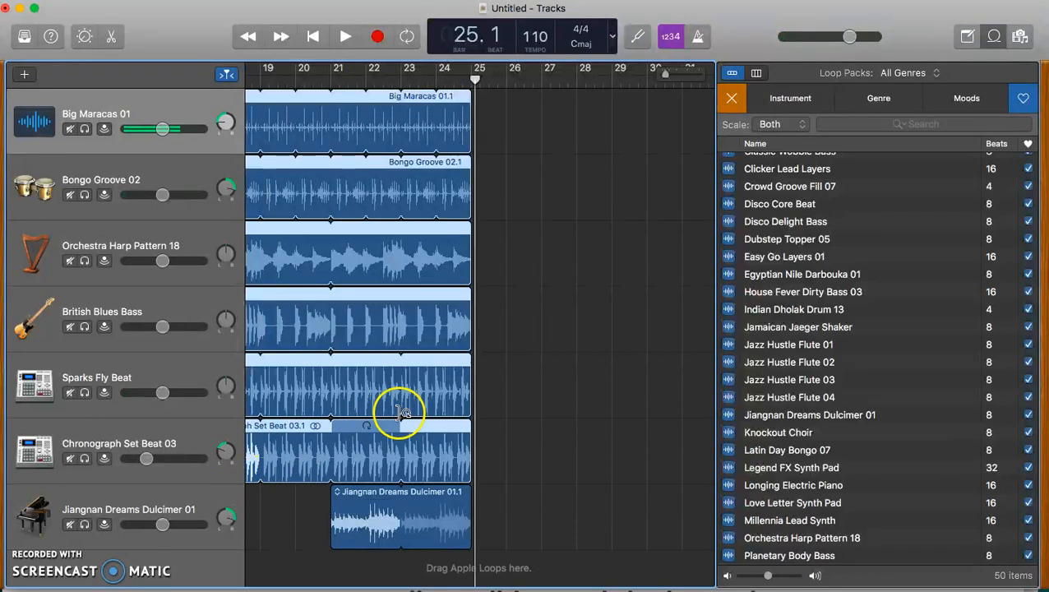
# Select the Big Maracas 01 and Bongo Groove 02 regions and split both at bar 13.
pyautogui.hscroll(-10, 433, 378)
pyautogui.scroll(-8, 437, 384)
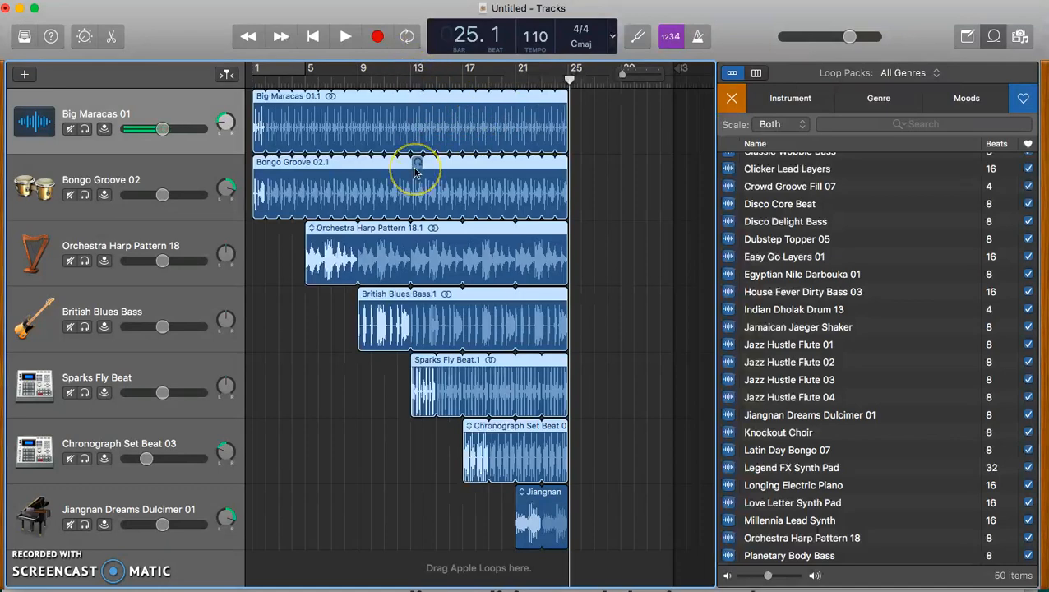
pyautogui.scroll(5, 415, 172)
pyautogui.hscroll(3, 568, 251)
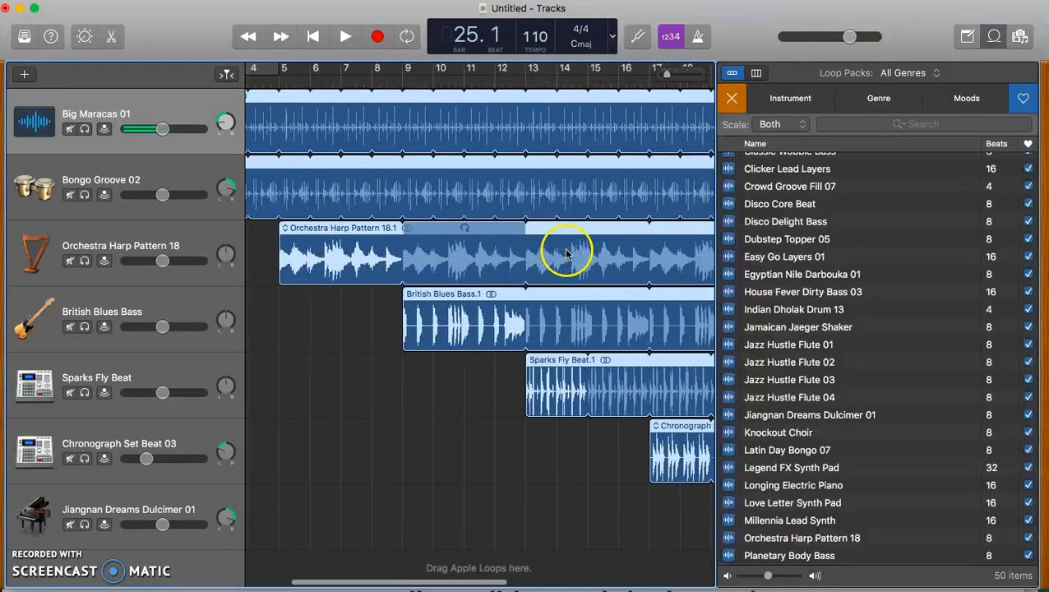
pyautogui.click(325, 374)
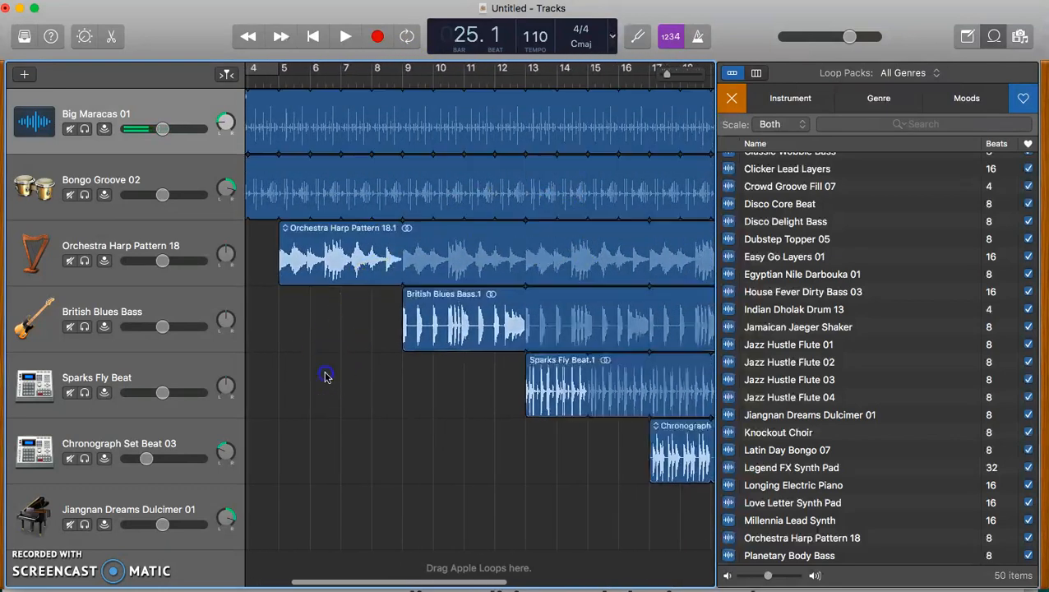
pyautogui.click(485, 116)
pyautogui.keyDown('shift'); pyautogui.click(530, 193); pyautogui.keyUp('shift')
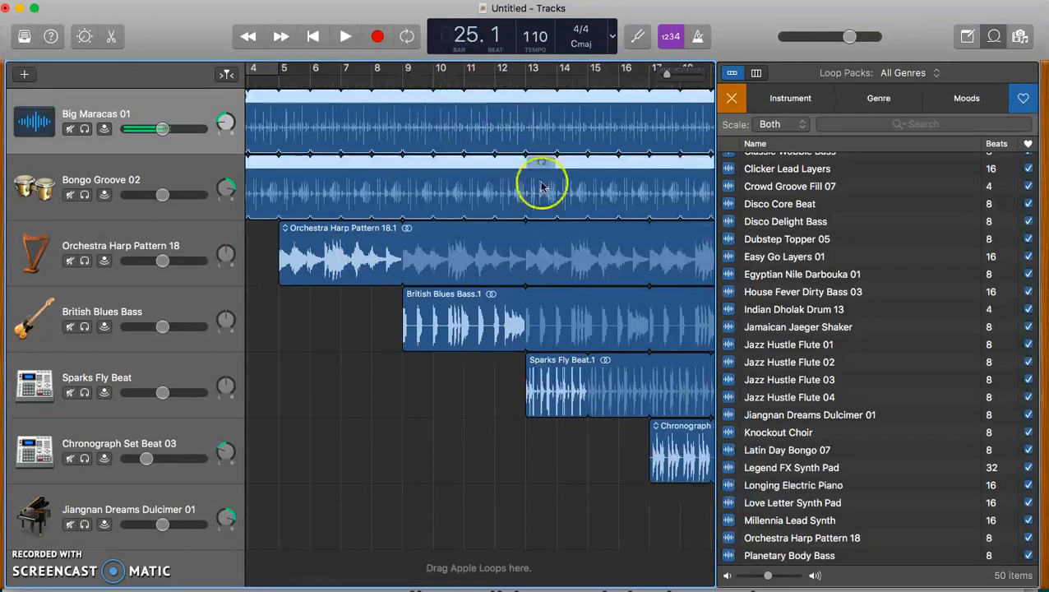
pyautogui.click(526, 82)
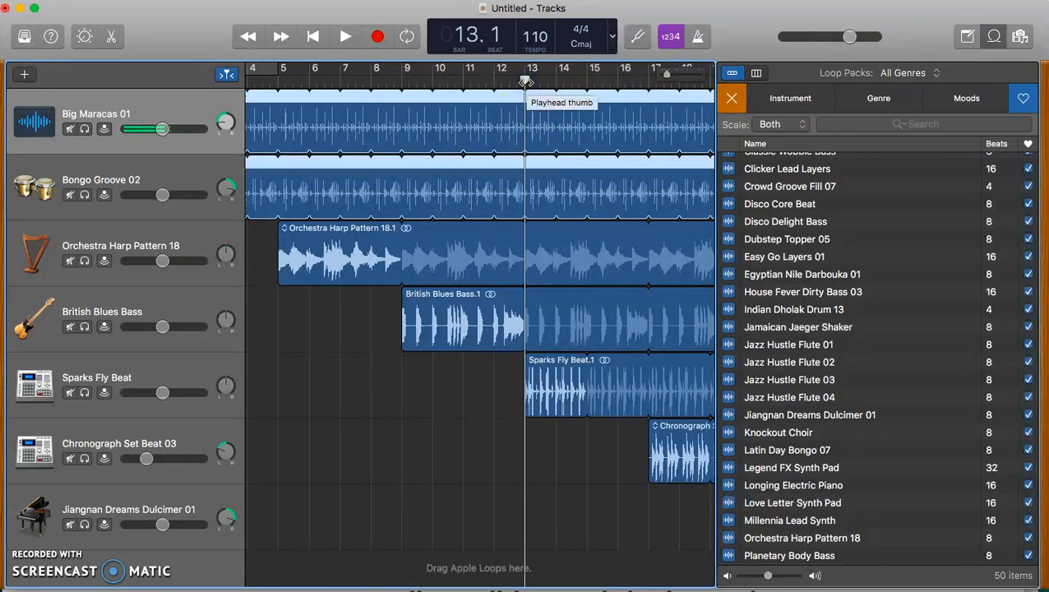
pyautogui.press('super+t')
# Delete the parts of the Big Maracas 01 and Bongo Groove 02 regions that follow bar 13.
pyautogui.hscroll(2, 560, 194)
pyautogui.scroll(-5, 560, 193)
pyautogui.click(484, 123)
pyautogui.press('Delete')
pyautogui.click(484, 181)
pyautogui.press('Delete')
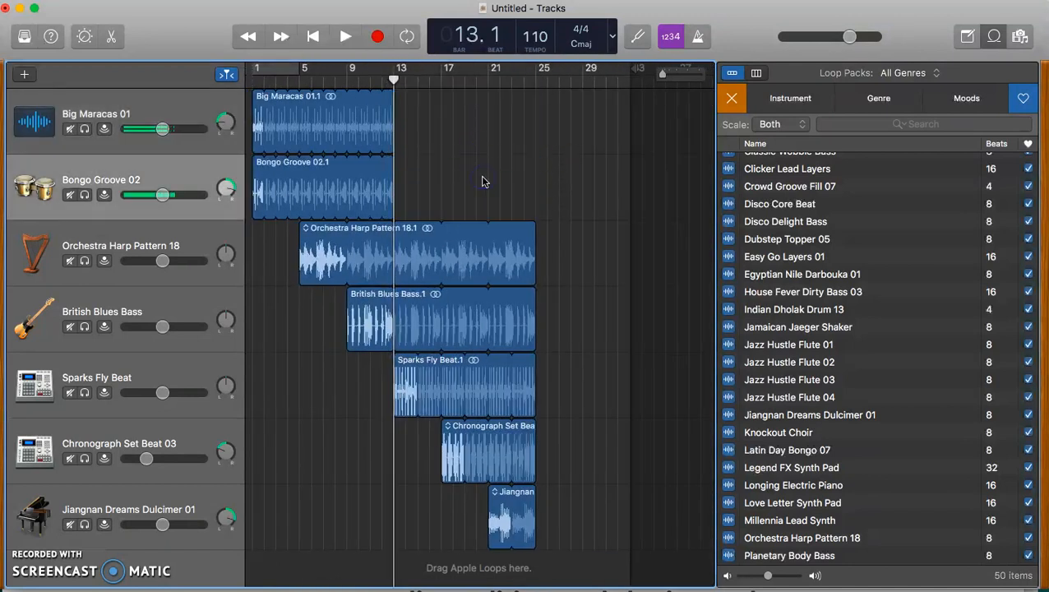
# Play the arrangement from bar 11 to bar 15 to hear the percussion drop out at bar 13.
pyautogui.click(371, 80)
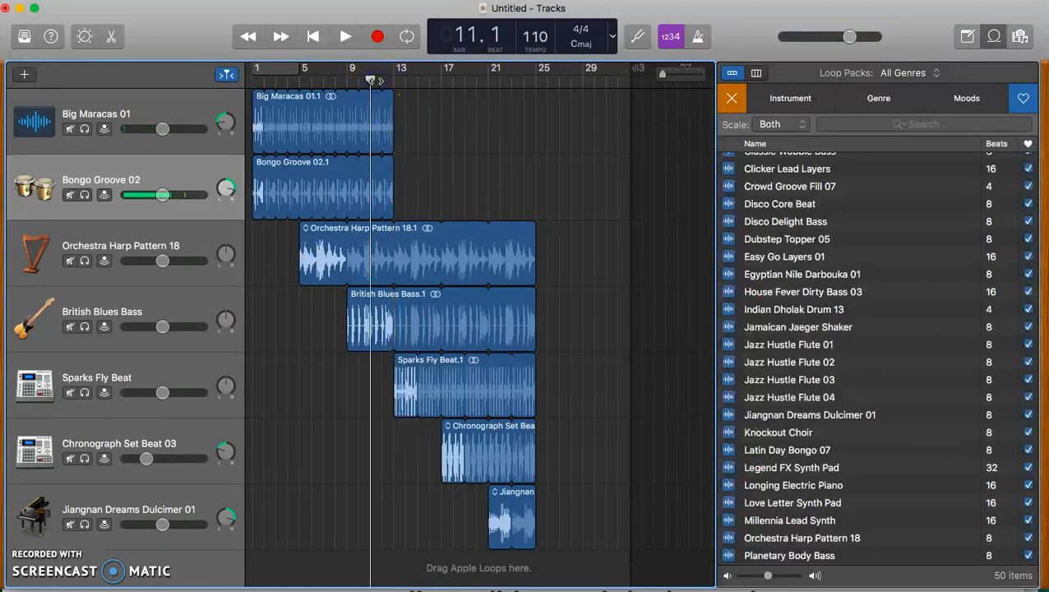
pyautogui.scroll(5, 375, 81)
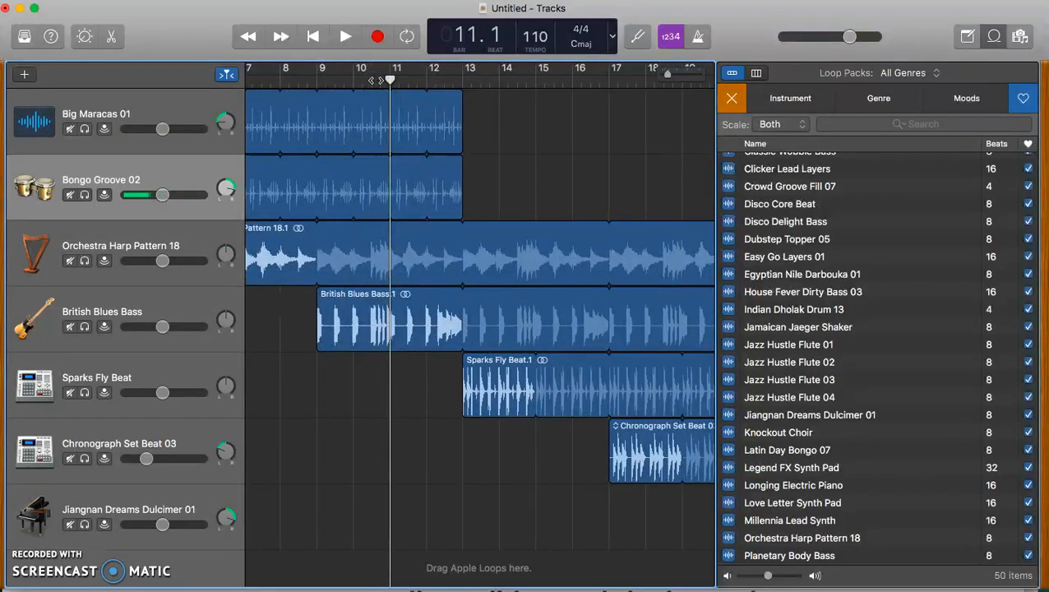
pyautogui.hscroll(-1, 377, 83)
pyautogui.press('space')
pyautogui.hscroll(-1, 444, 203)
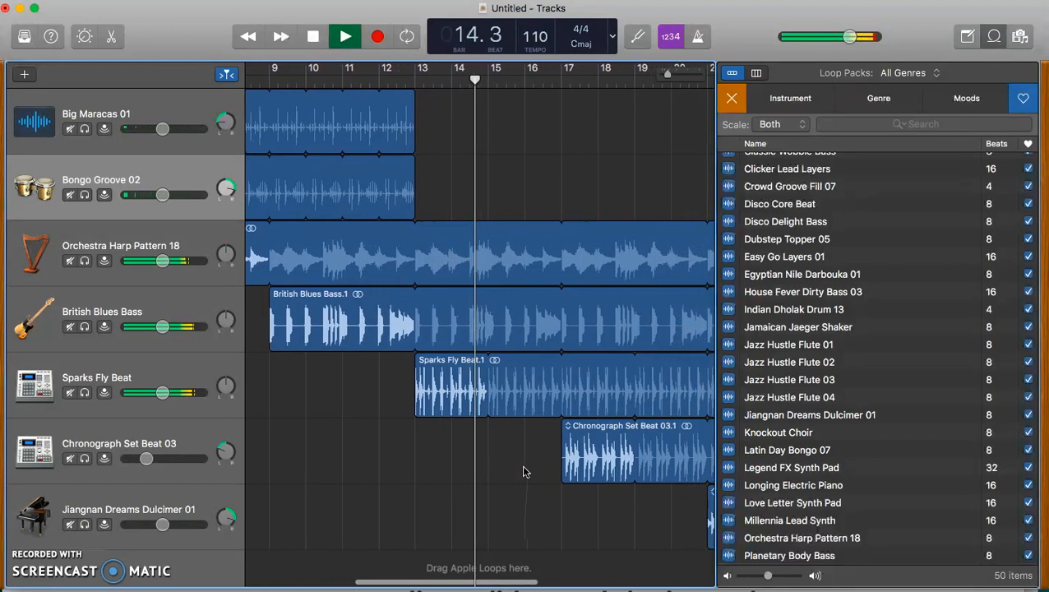
pyautogui.press('space')
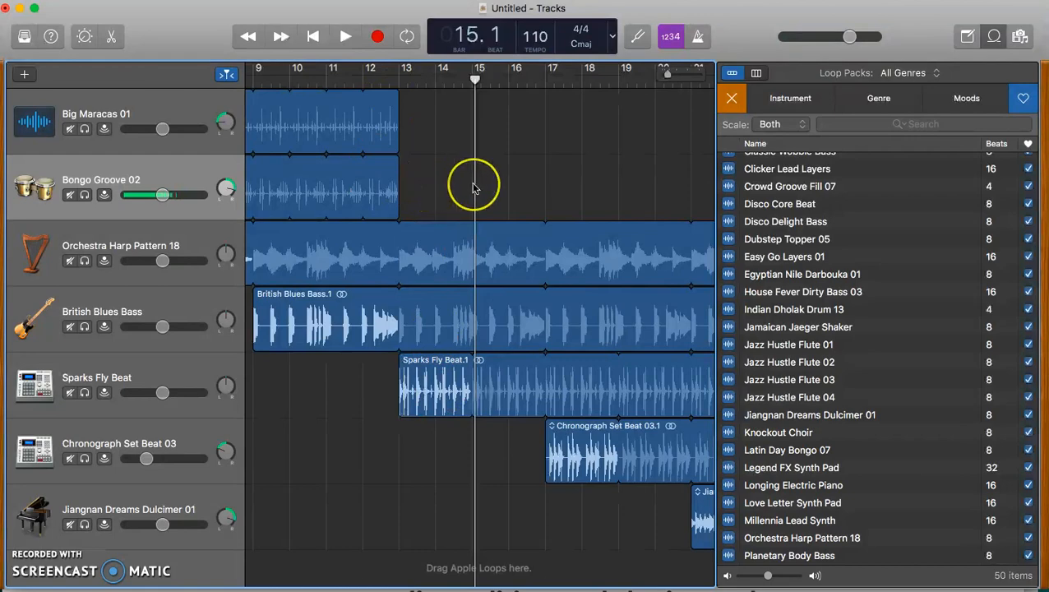
# Add the Big Maracas 01 and Bongo Groove 02 loops to their own tracks at bar 25 and loop them to about bar 29.
pyautogui.scroll(-5, 475, 188)
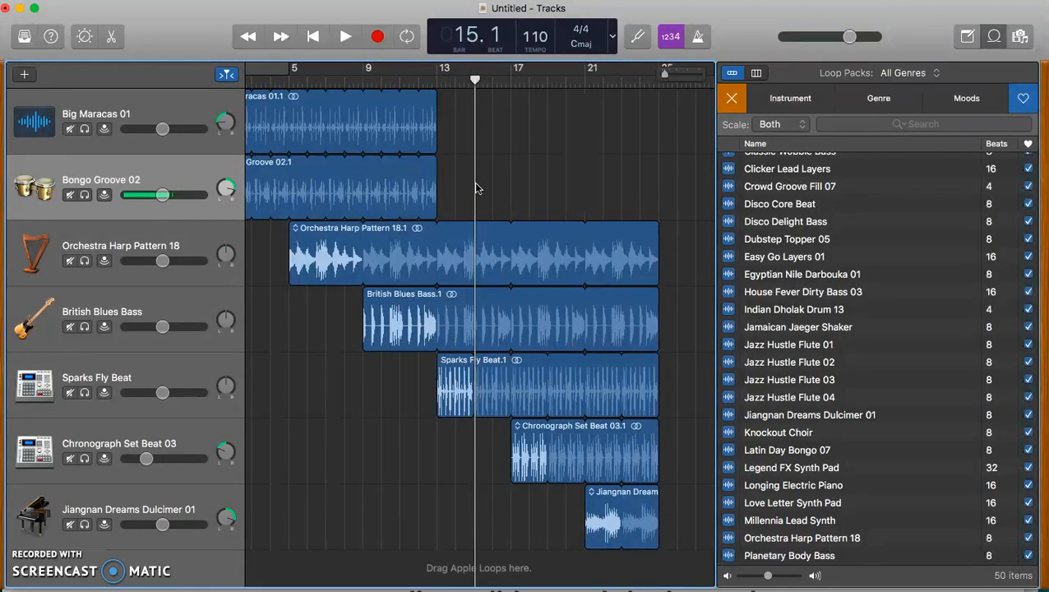
pyautogui.hscroll(5, 584, 186)
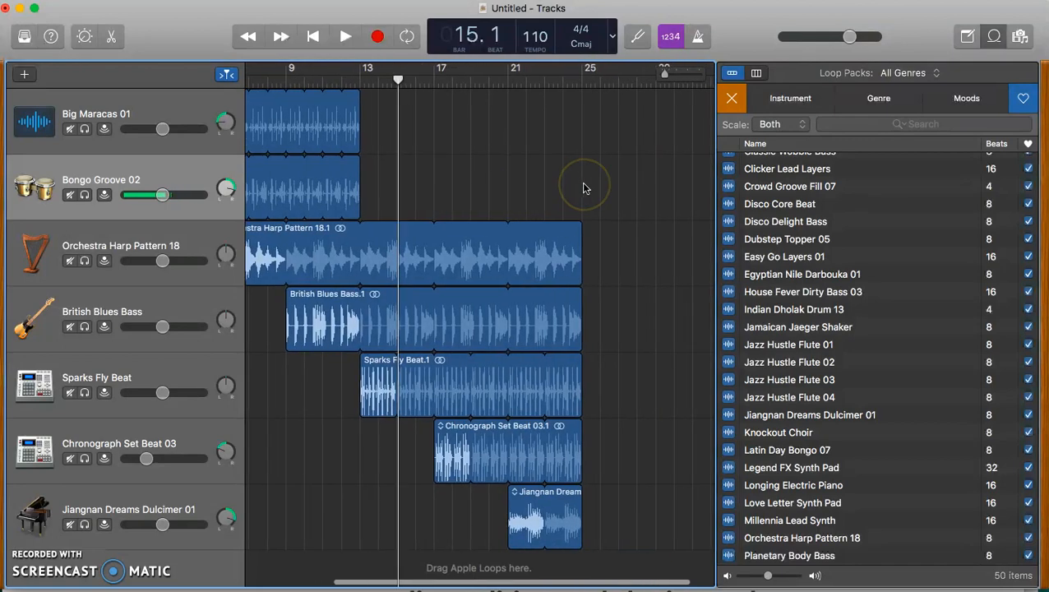
pyautogui.hscroll(-5, 444, 150)
pyautogui.hscroll(-2, 444, 151)
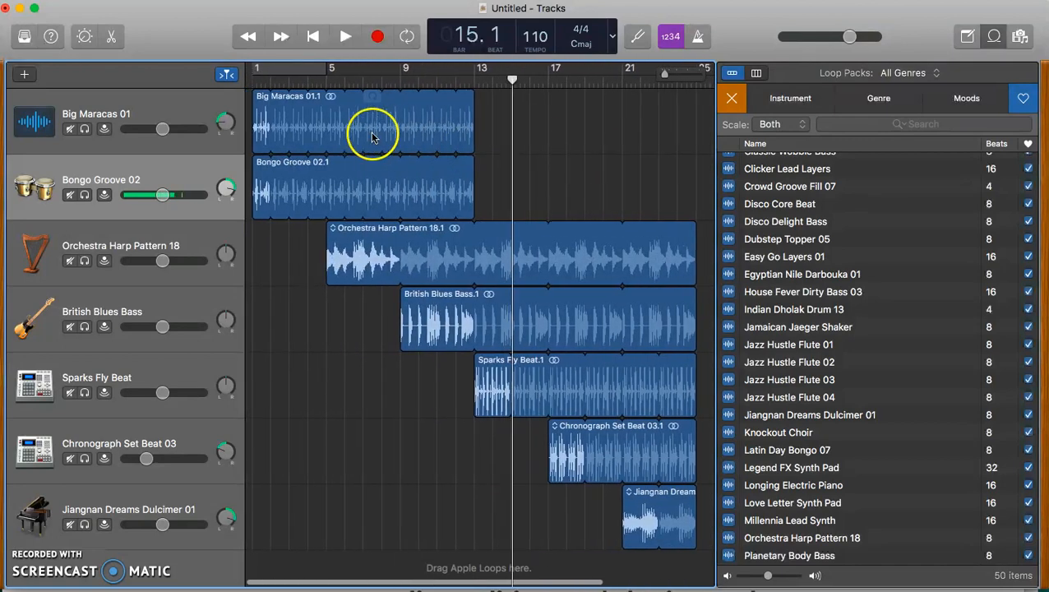
pyautogui.hscroll(6, 347, 135)
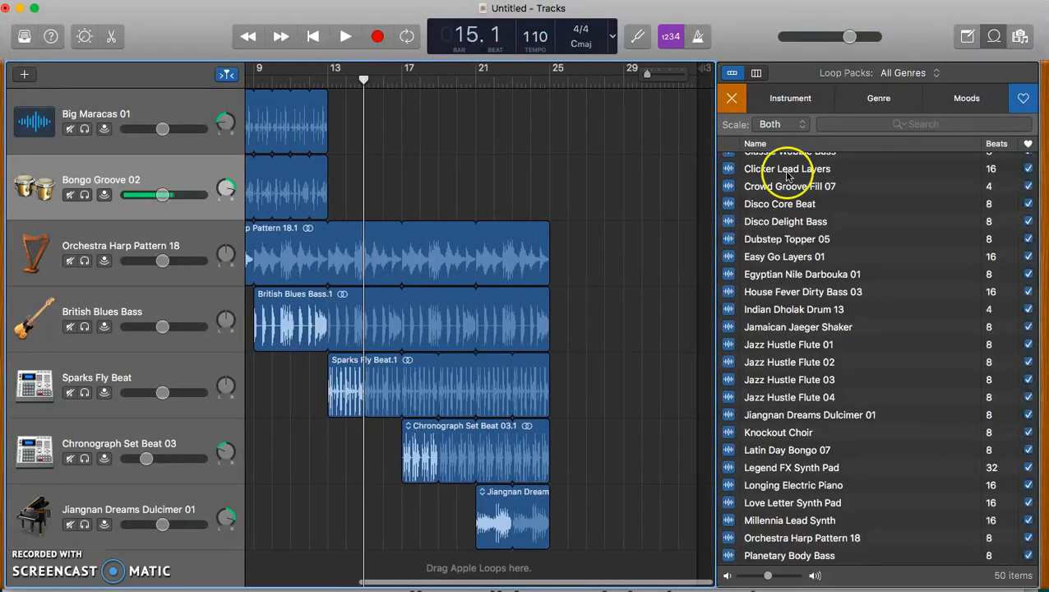
pyautogui.scroll(8, 831, 204)
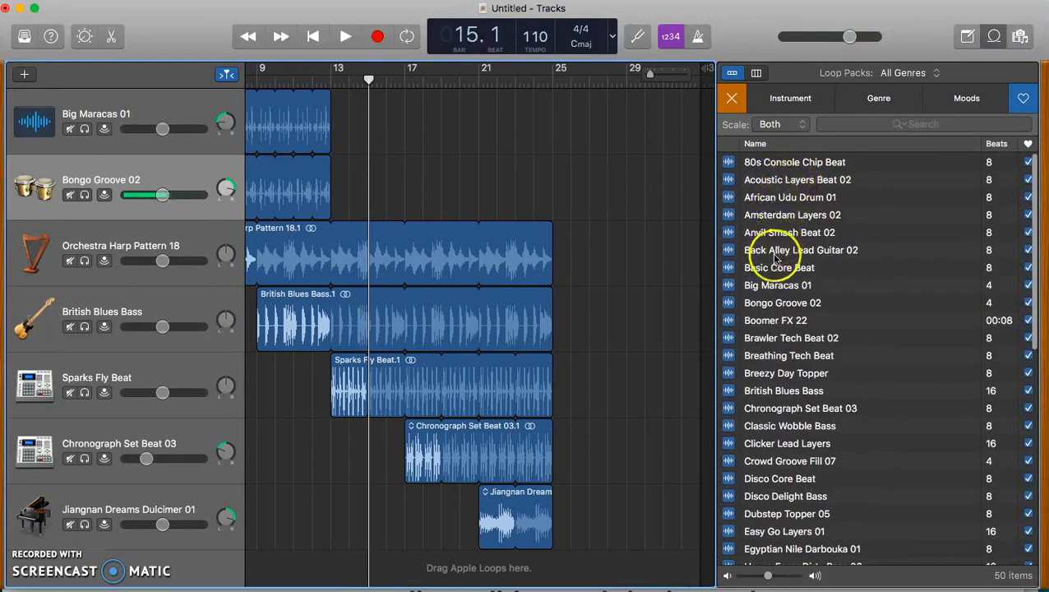
pyautogui.moveTo(771, 290); pyautogui.dragTo(635, 95)
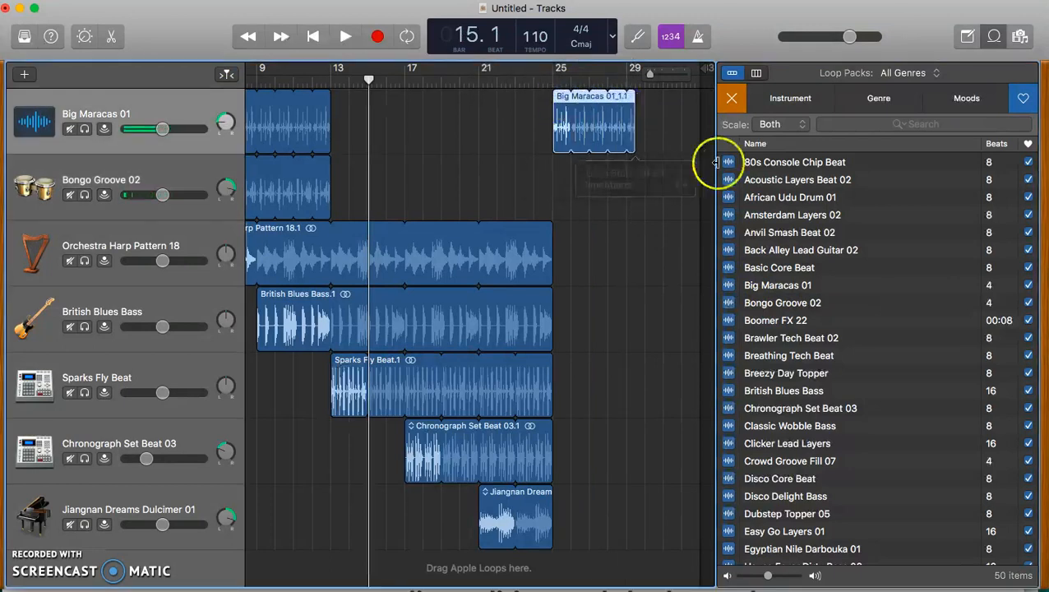
pyautogui.moveTo(760, 306); pyautogui.dragTo(683, 166)
# Extend the looping of the Orchestra Harp Pattern 18 and British Blues Bass regions to bar 29.
pyautogui.scroll(3, 560, 172)
pyautogui.moveTo(552, 229); pyautogui.dragTo(680, 233)
pyautogui.moveTo(552, 293); pyautogui.dragTo(679, 298)
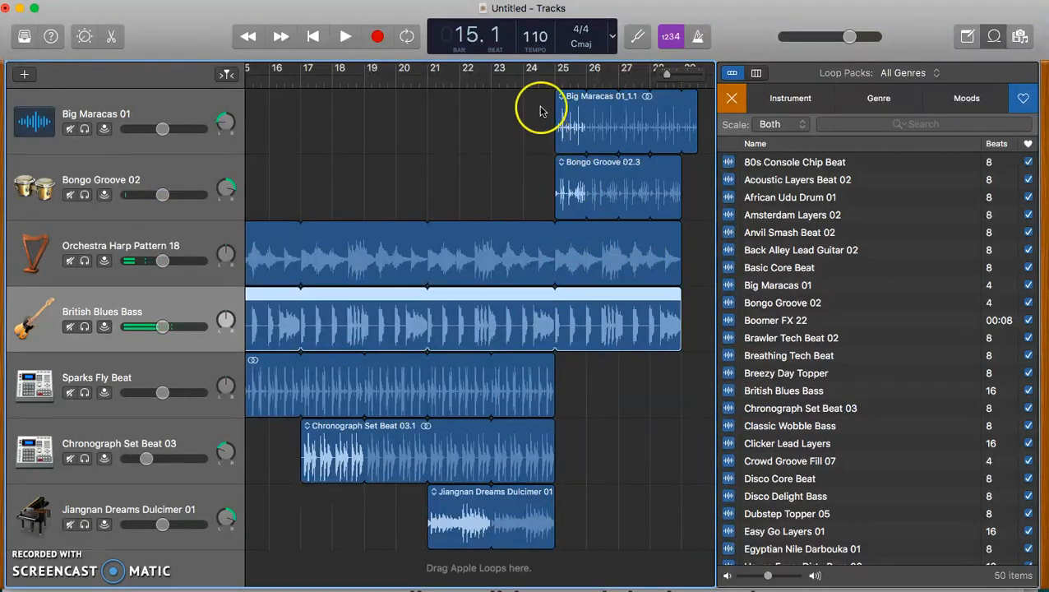
# Play across the bar 25 transition to bar 27, and shorten the second Big Maracas 01 region to end at bar 29.
pyautogui.click(503, 79)
pyautogui.press('space')
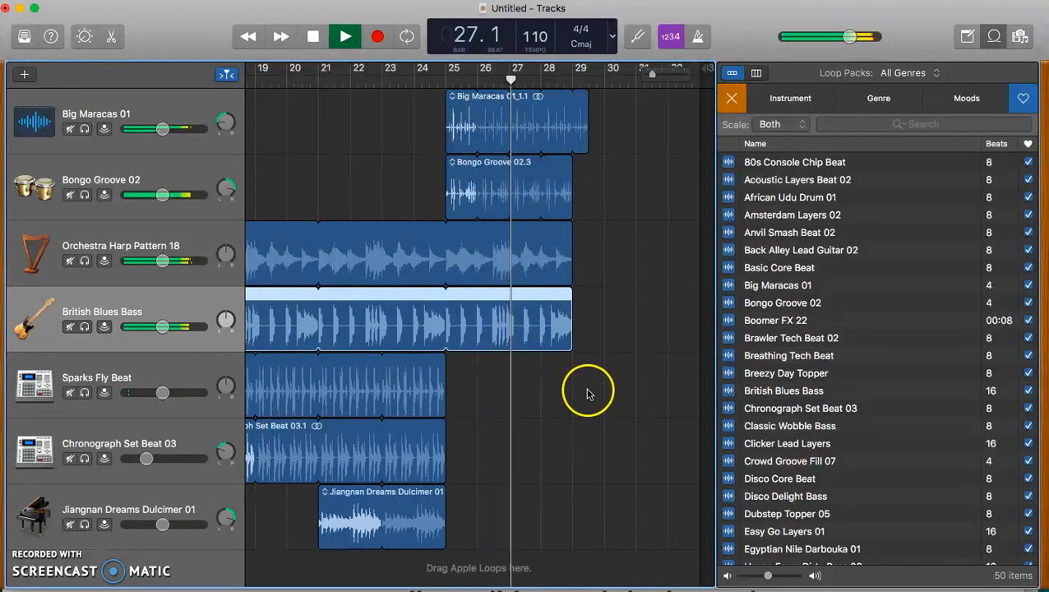
pyautogui.press('space')
pyautogui.moveTo(586, 95); pyautogui.dragTo(568, 100)
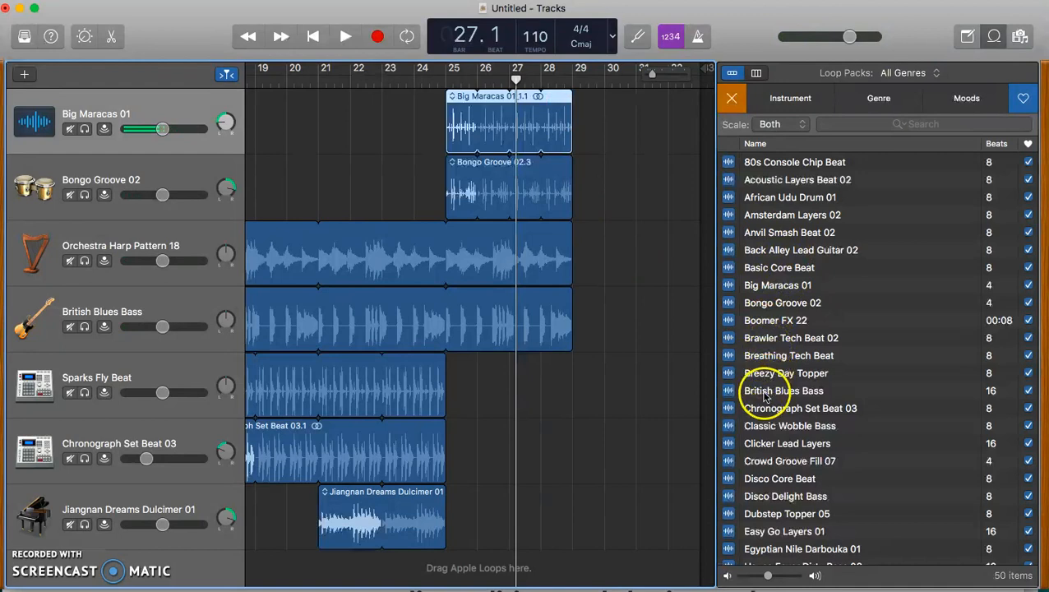
# Extend the British Blues Bass region's looping to bar 33 and move the end of the project to bar 53.
pyautogui.moveTo(765, 397); pyautogui.dragTo(575, 313)
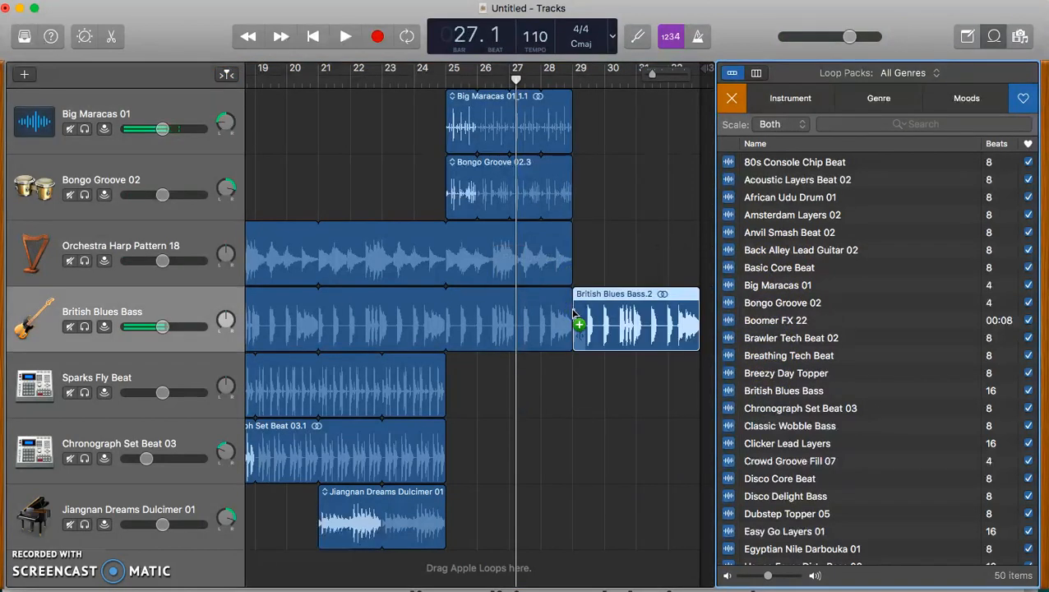
pyautogui.press('Delete')
pyautogui.moveTo(573, 295); pyautogui.dragTo(699, 300)
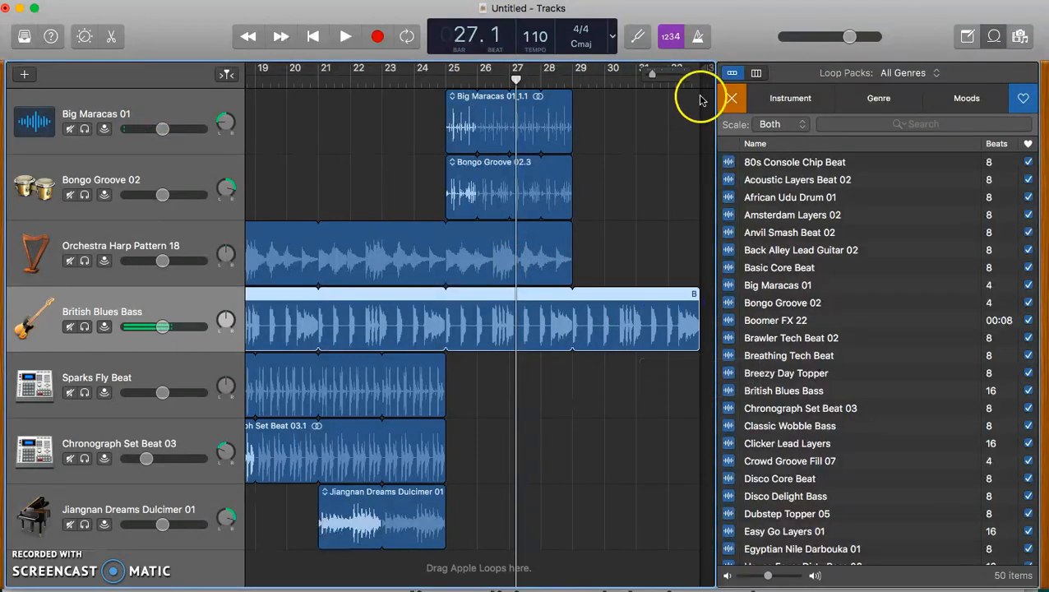
pyautogui.moveTo(706, 73)
pyautogui.mouseDown()
pyautogui.moveTo(760, 72)
pyautogui.moveTo(651, 82)
pyautogui.mouseUp()
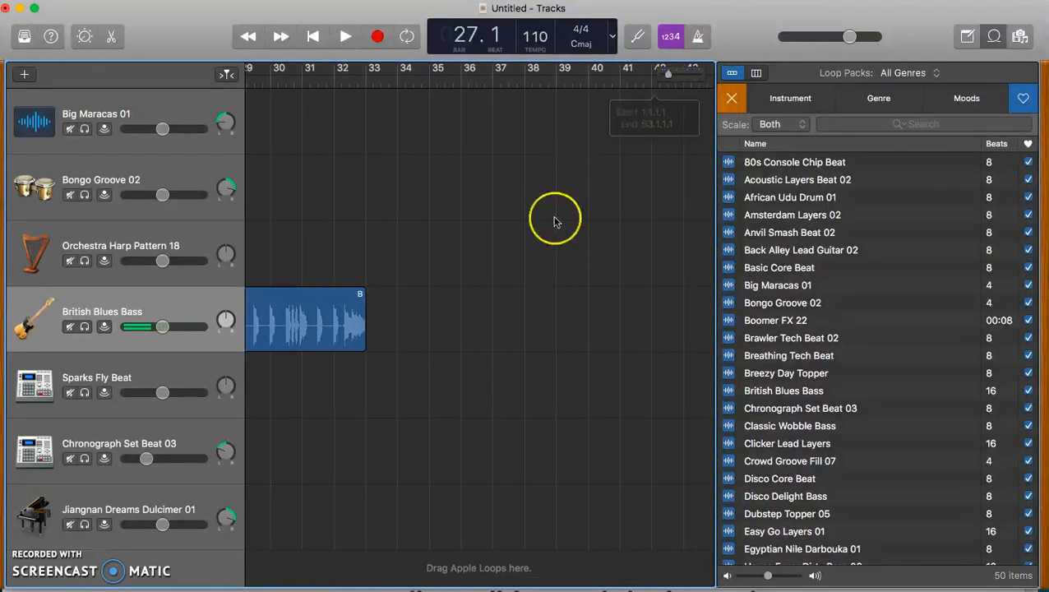
pyautogui.hscroll(-8, 554, 221)
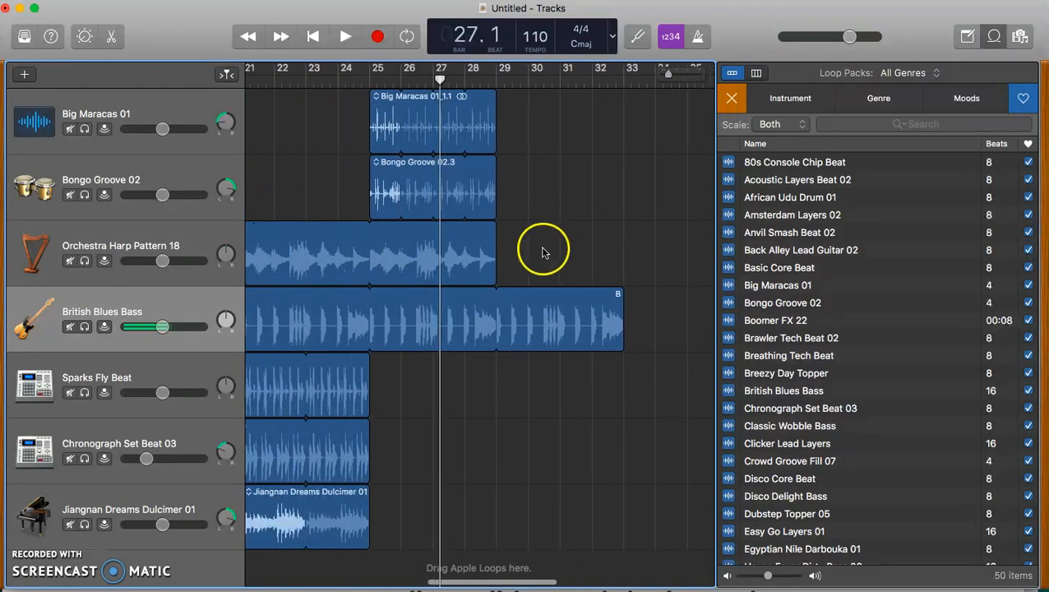
# Add the Sparks Fly Beat loop to its existing track at bar 29 and loop it to bar 33.
pyautogui.scroll(-5, 757, 489)
pyautogui.scroll(-2, 764, 486)
pyautogui.scroll(-9, 760, 492)
pyautogui.click(754, 486)
pyautogui.moveTo(757, 477); pyautogui.dragTo(623, 364)
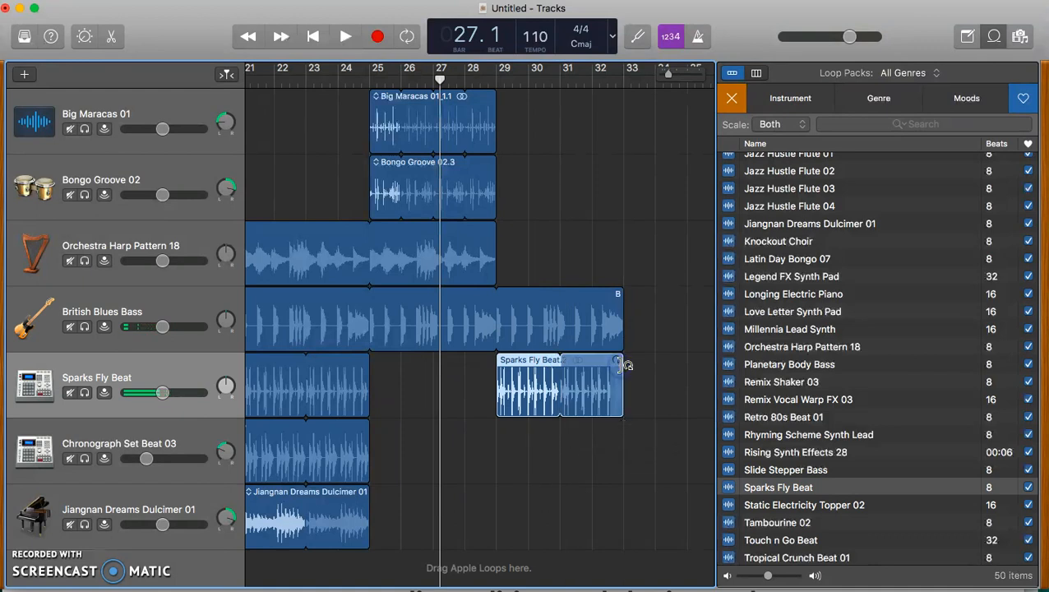
# Add the Chronograph Set Beat 03 loop to its existing track at bar 29 and loop it to bar 33.
pyautogui.scroll(10, 789, 478)
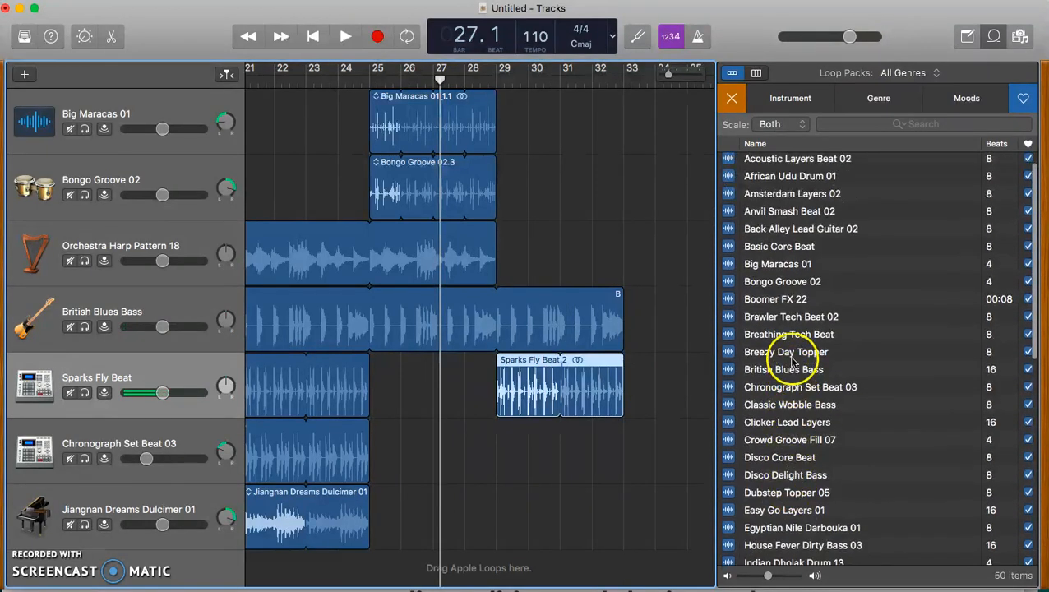
pyautogui.moveTo(775, 393); pyautogui.dragTo(496, 428)
pyautogui.moveTo(567, 428); pyautogui.dragTo(621, 430)
# Add the Jiangnan Dreams Dulcimer 01 loop to its existing track at bar 29 and loop it to bar 33.
pyautogui.scroll(-5, 814, 470)
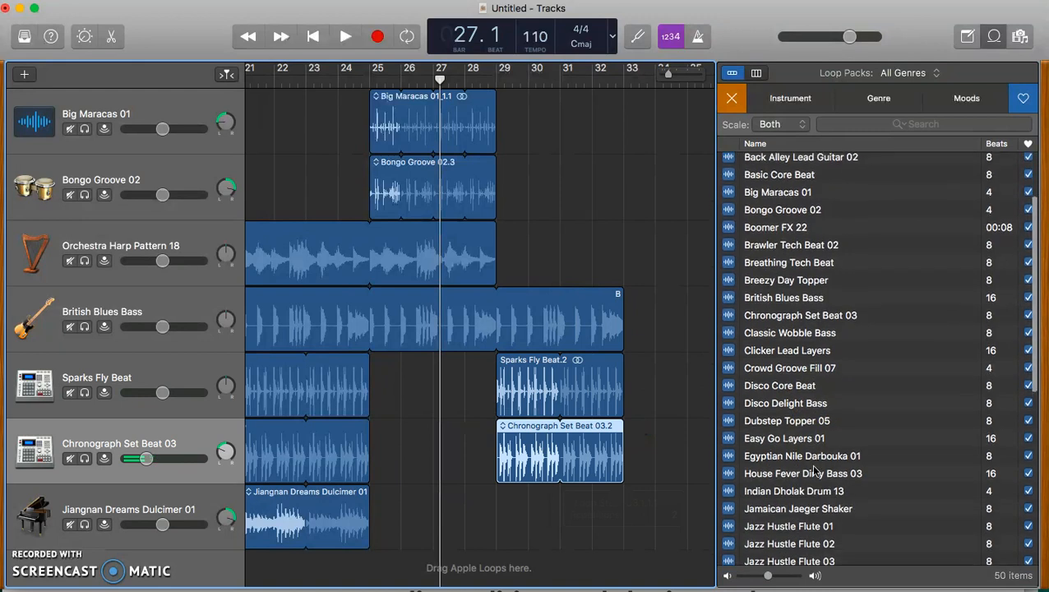
pyautogui.scroll(-3, 782, 498)
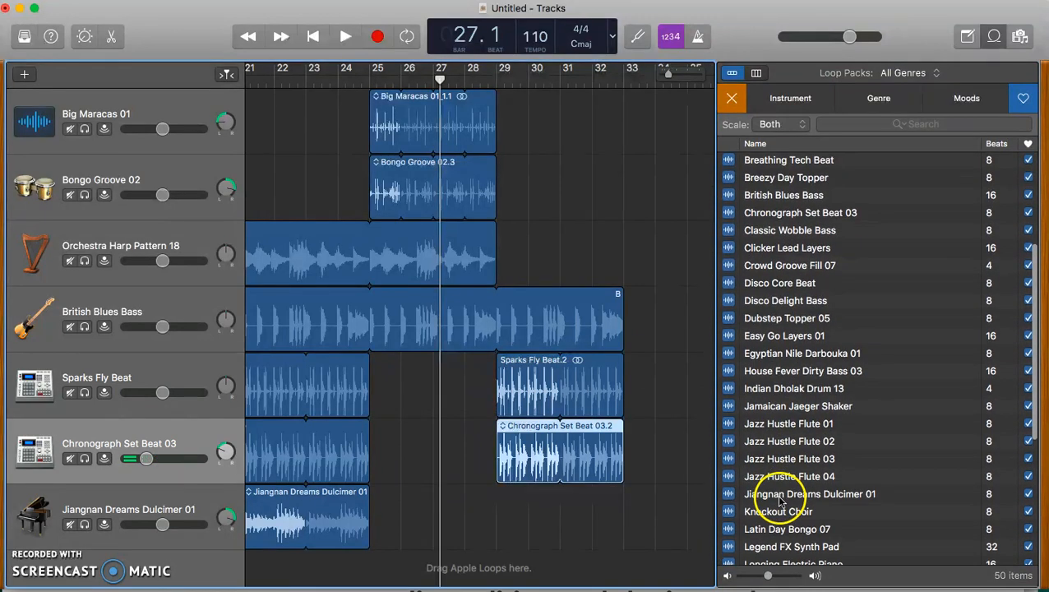
pyautogui.moveTo(780, 497); pyautogui.dragTo(623, 493)
# Play the arrangement from bar 23 to bar 30 and review the layers around bars 25 and 29.
pyautogui.click(310, 75)
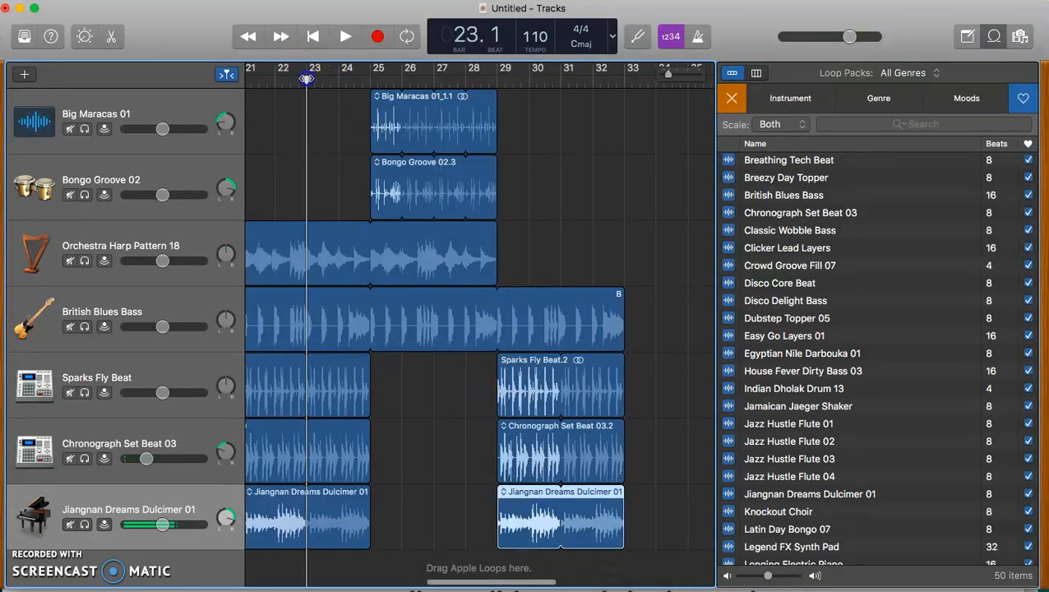
pyautogui.press('space')
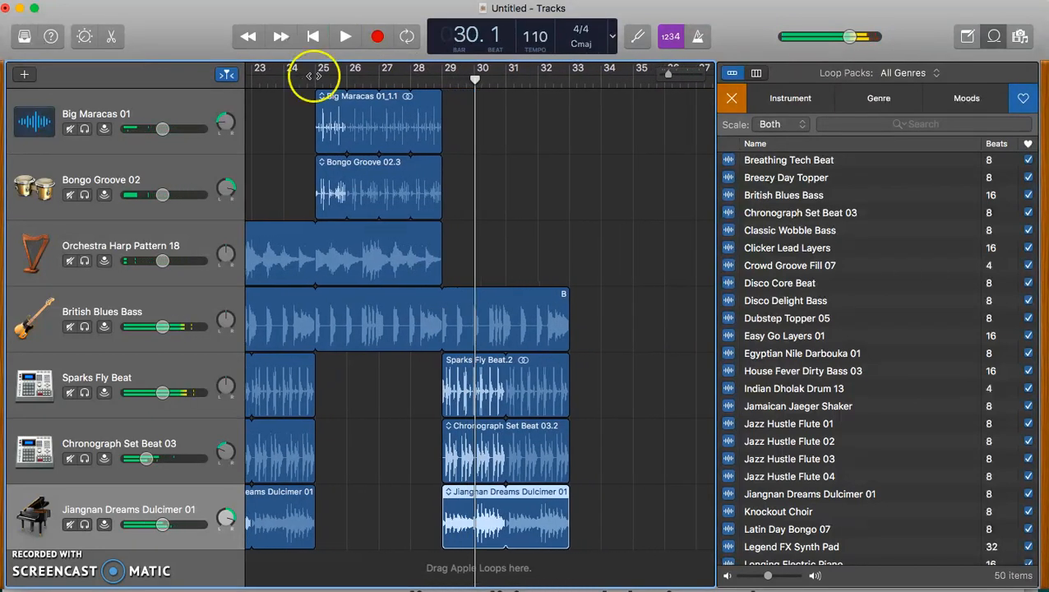
pyautogui.hscroll(-6, 382, 450)
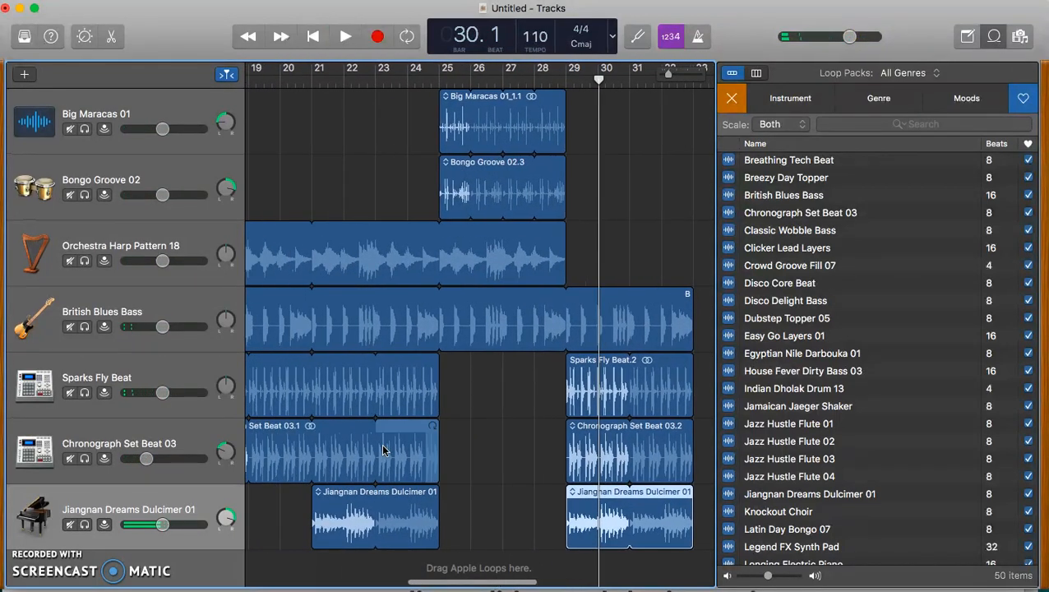
pyautogui.hscroll(-1, 382, 450)
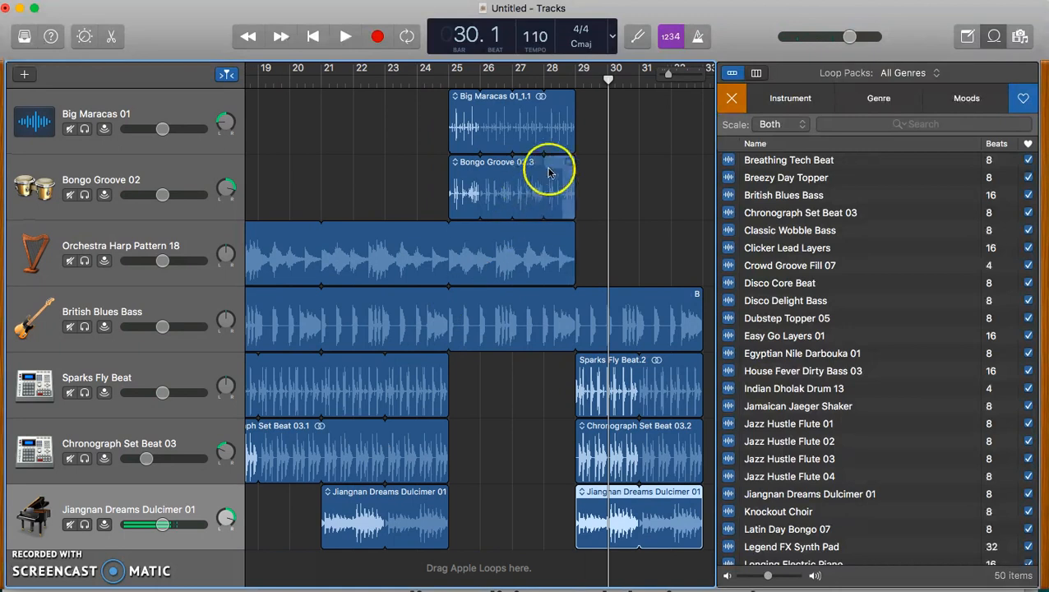
# Select the British Blues Bass region and split it at bar 29.
pyautogui.click(559, 328)
pyautogui.click(574, 80)
pyautogui.press('super+t')
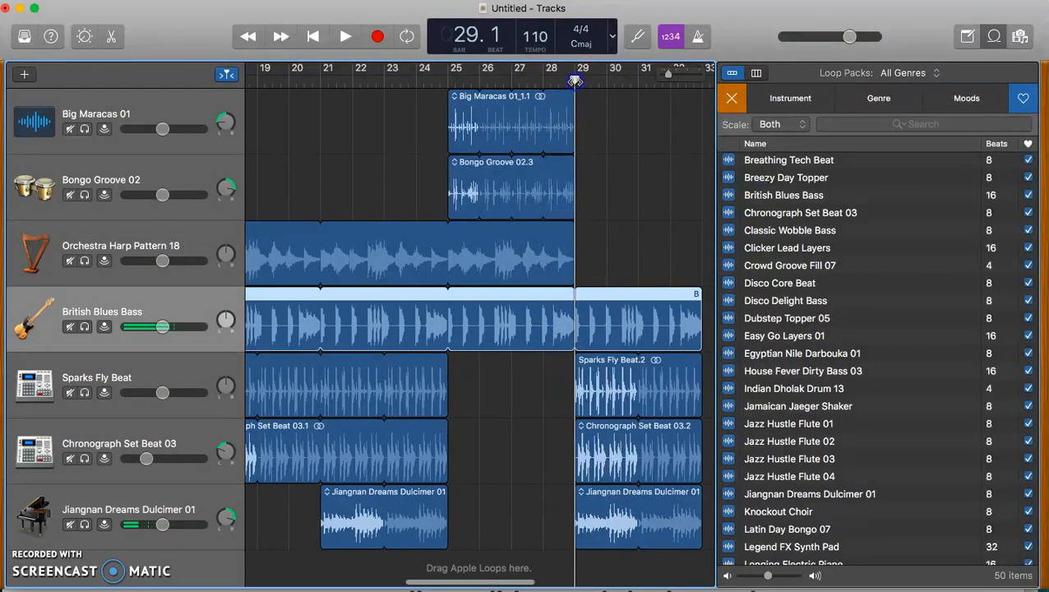
pyautogui.press('super+t')
# Split the maracas, bongo, harp and bass regions at bar 28 and delete their parts between bars 28 and 29.
pyautogui.click(543, 81)
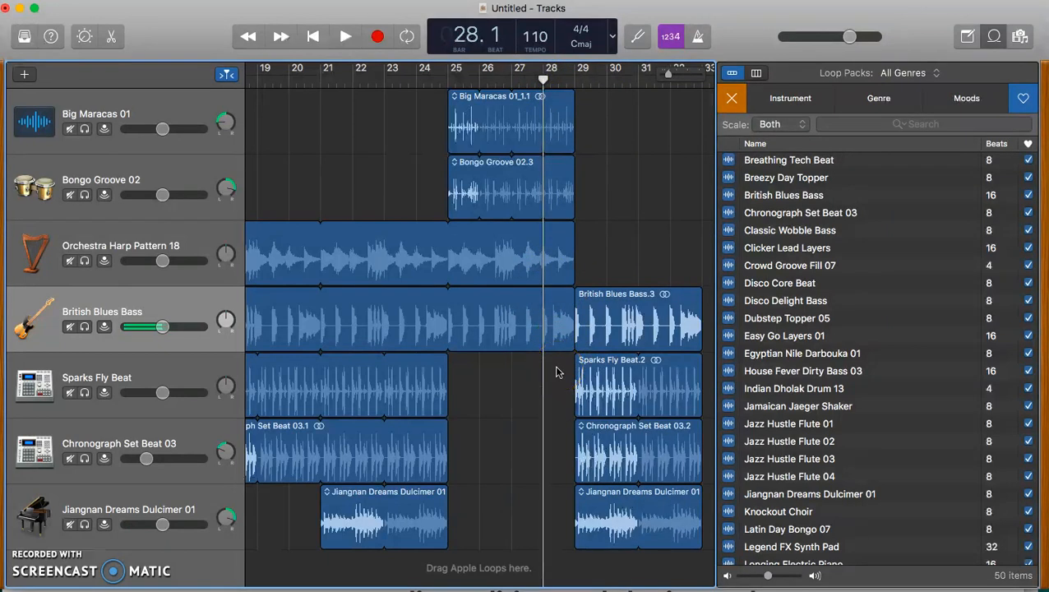
pyautogui.moveTo(556, 371); pyautogui.dragTo(558, 102)
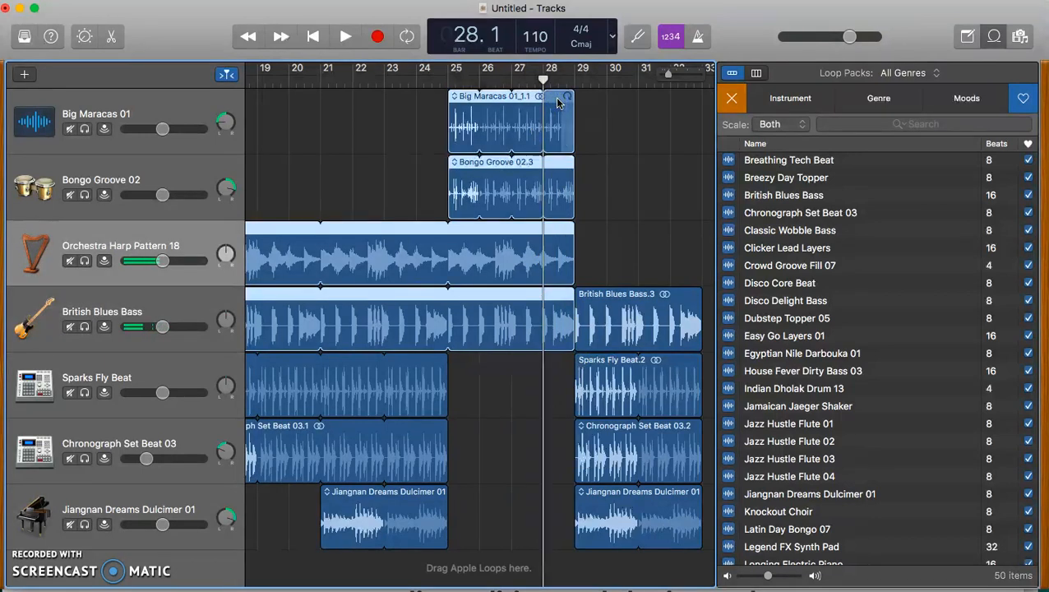
pyautogui.click(556, 102)
pyautogui.click(586, 111)
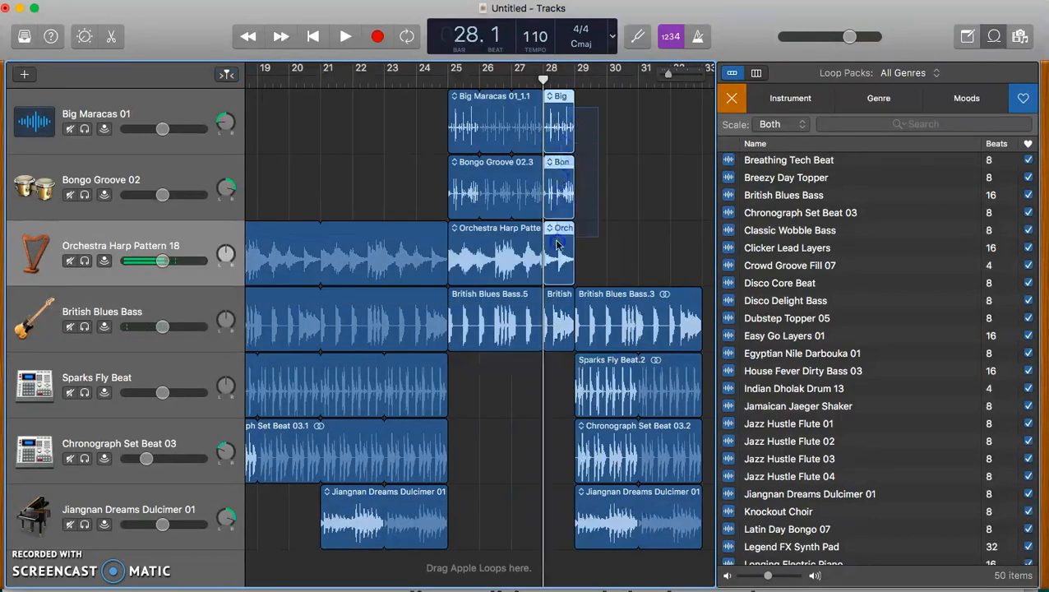
pyautogui.press('Delete')
pyautogui.press('Delete')
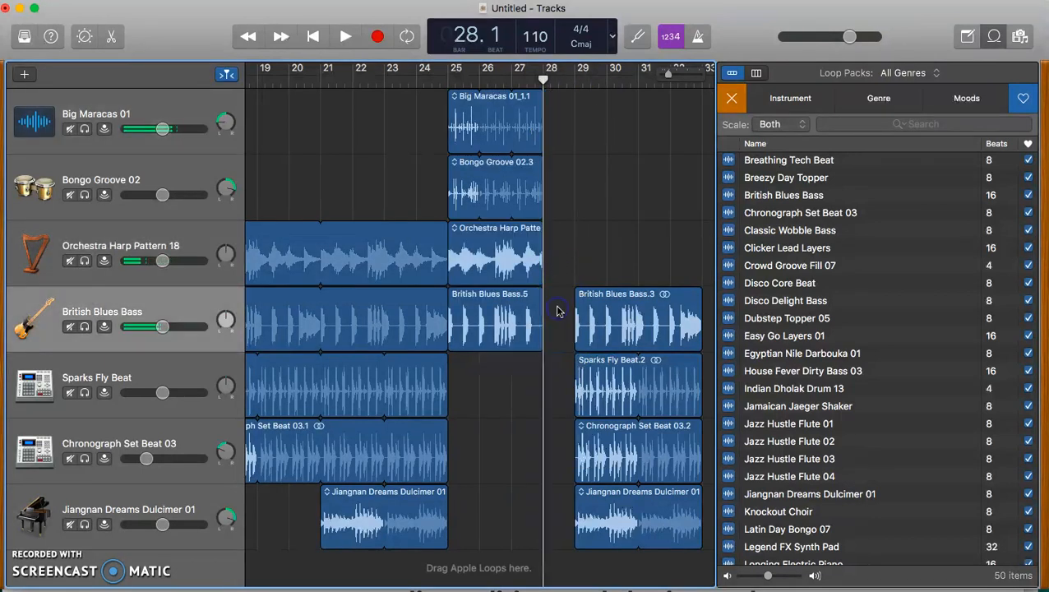
# Play from bar 27 into bar 29 to hear the one-bar break at bar 28.
pyautogui.click(521, 82)
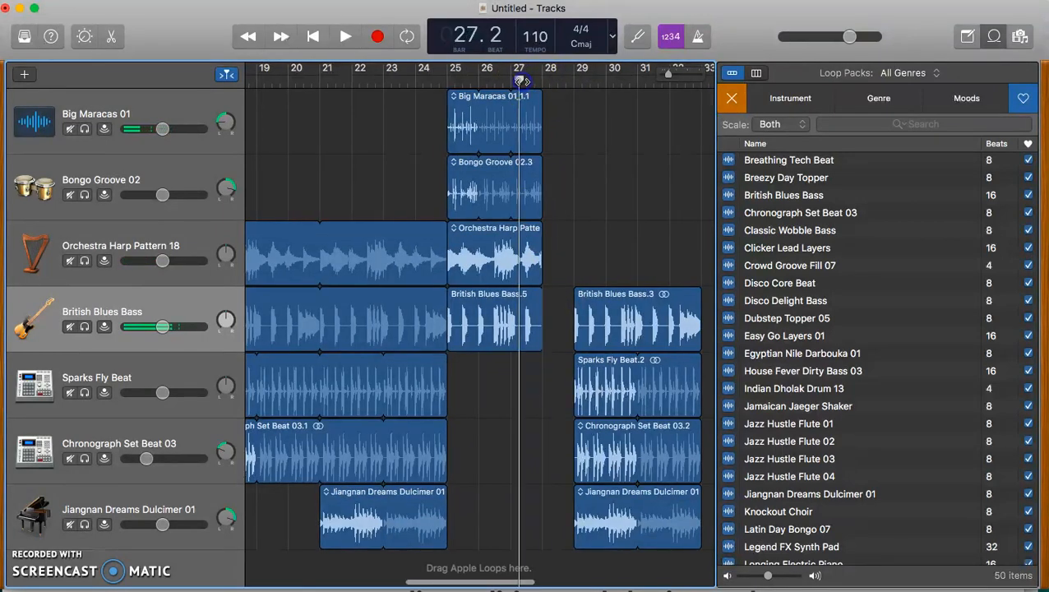
pyautogui.press('space')
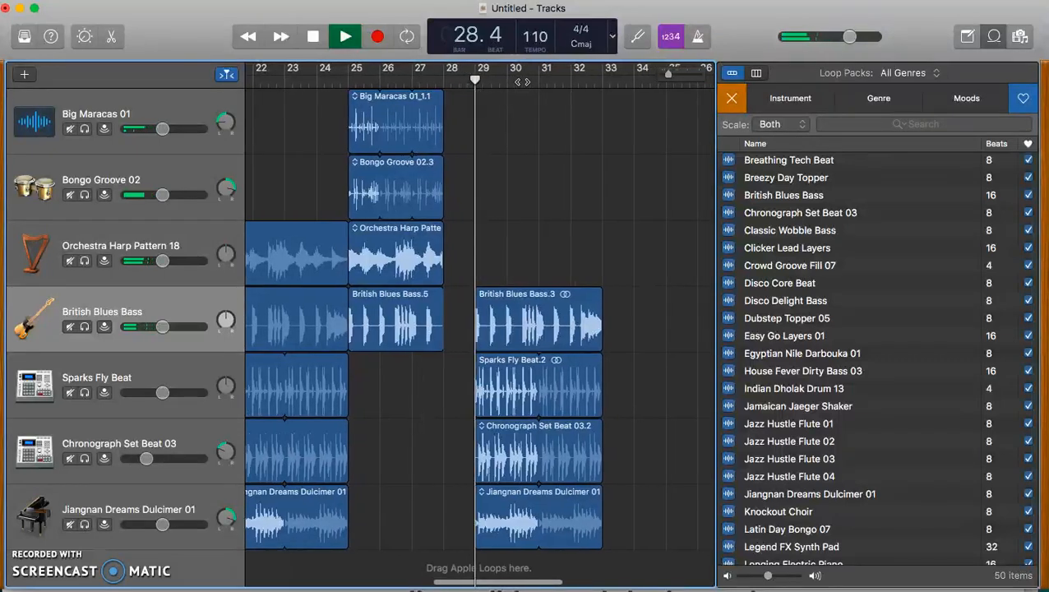
pyautogui.press('space')
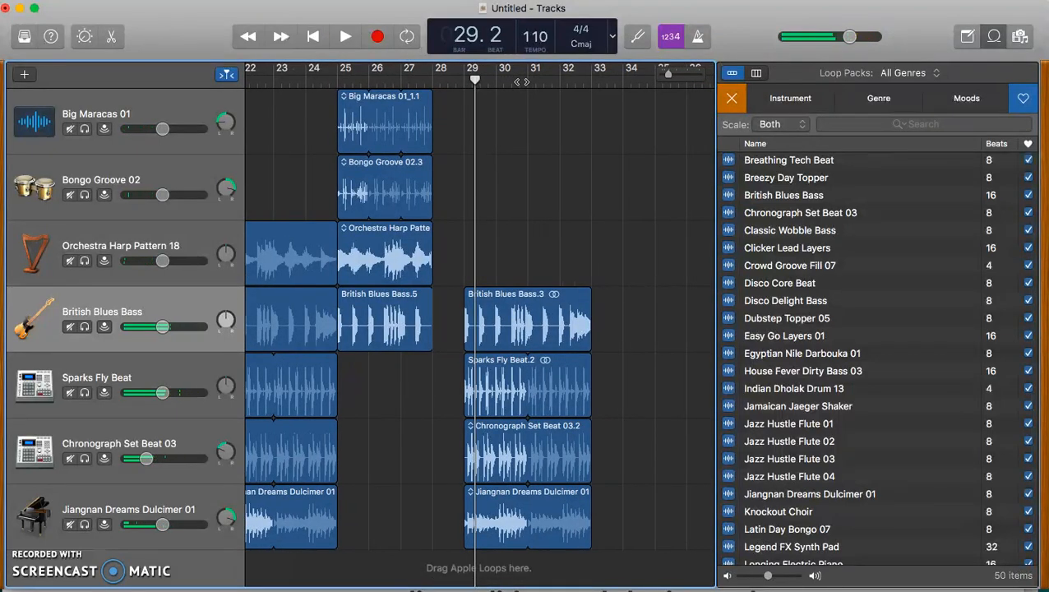
# Preview the Crowd Groove Fill 07 loop.
pyautogui.click(788, 270)
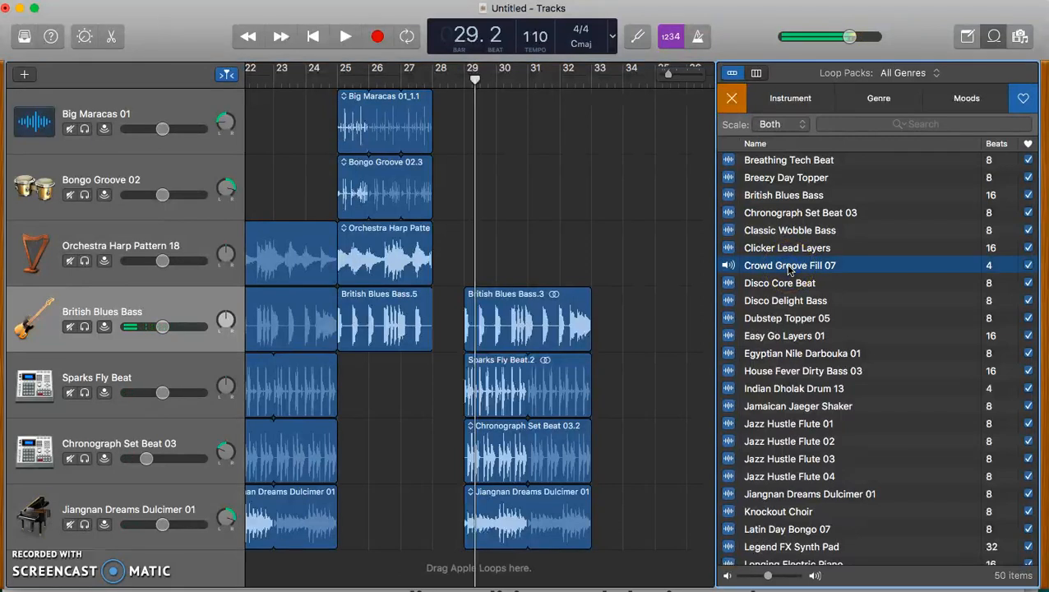
pyautogui.press('space')
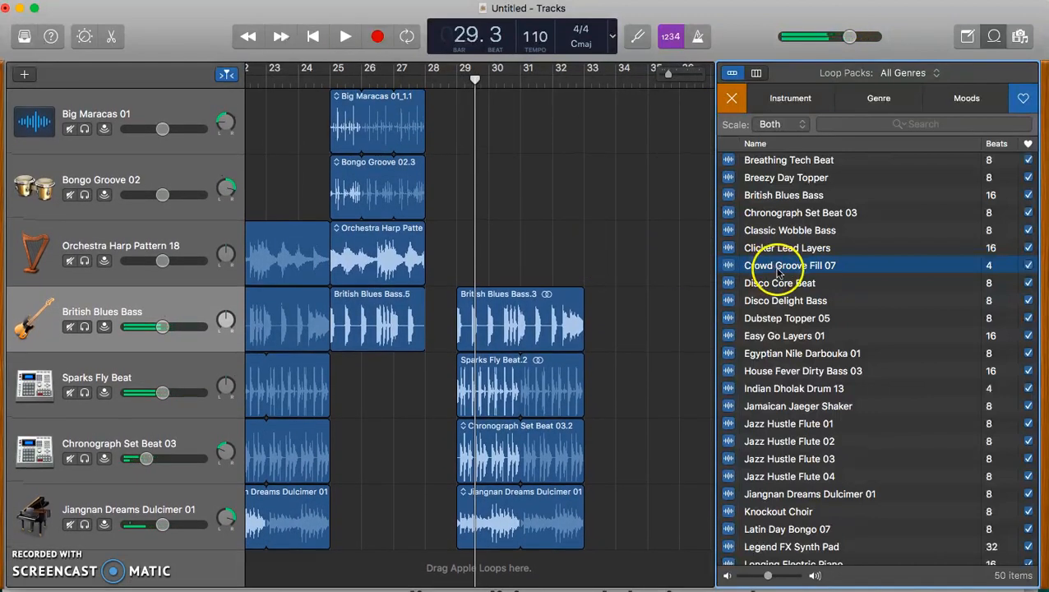
# Add the Crowd Groove Fill 07 loop on a new track at bar 28 and play the transition into bar 29.
pyautogui.moveTo(771, 272); pyautogui.dragTo(429, 562)
pyautogui.moveTo(472, 135); pyautogui.dragTo(419, 88)
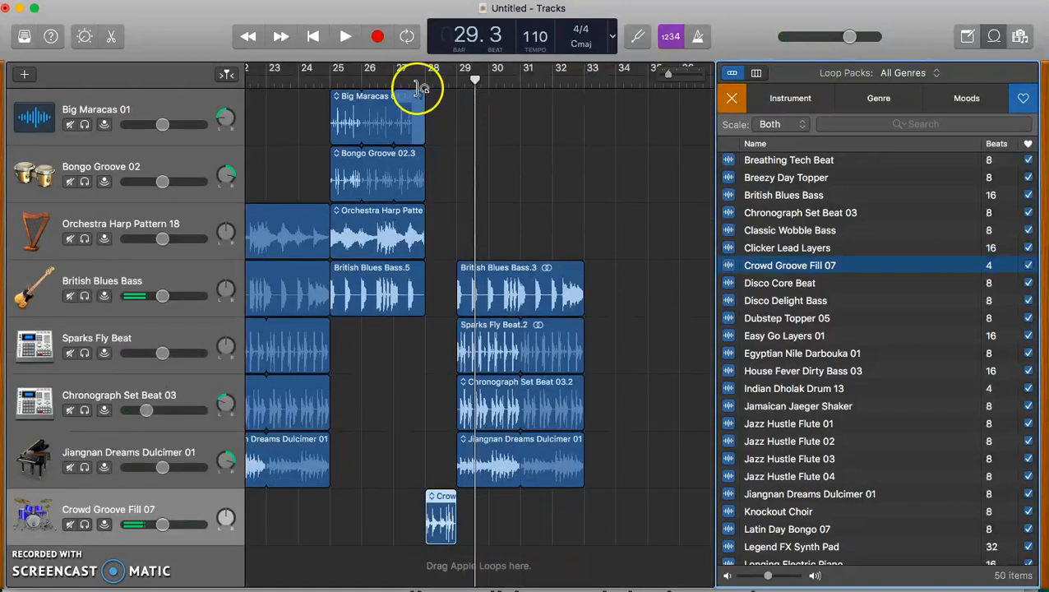
pyautogui.click(398, 80)
pyautogui.press('space')
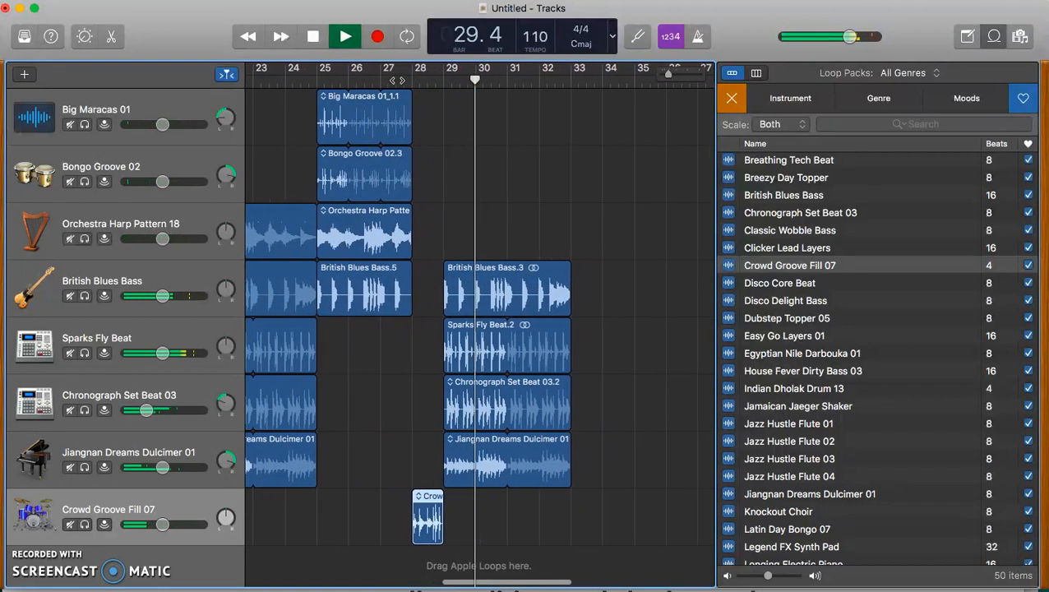
pyautogui.press('space')
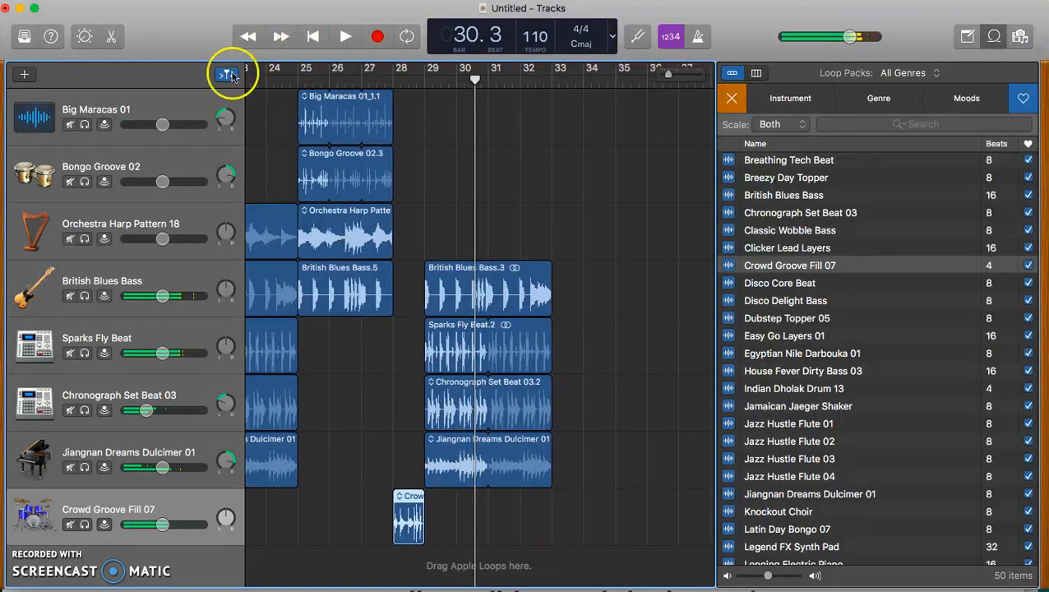
# Split the harp, bass, Sparks Fly, Chronograph and dulcimer regions at bar 24 and delete their parts between bars 24 and 25.
pyautogui.hscroll(-5, 317, 255)
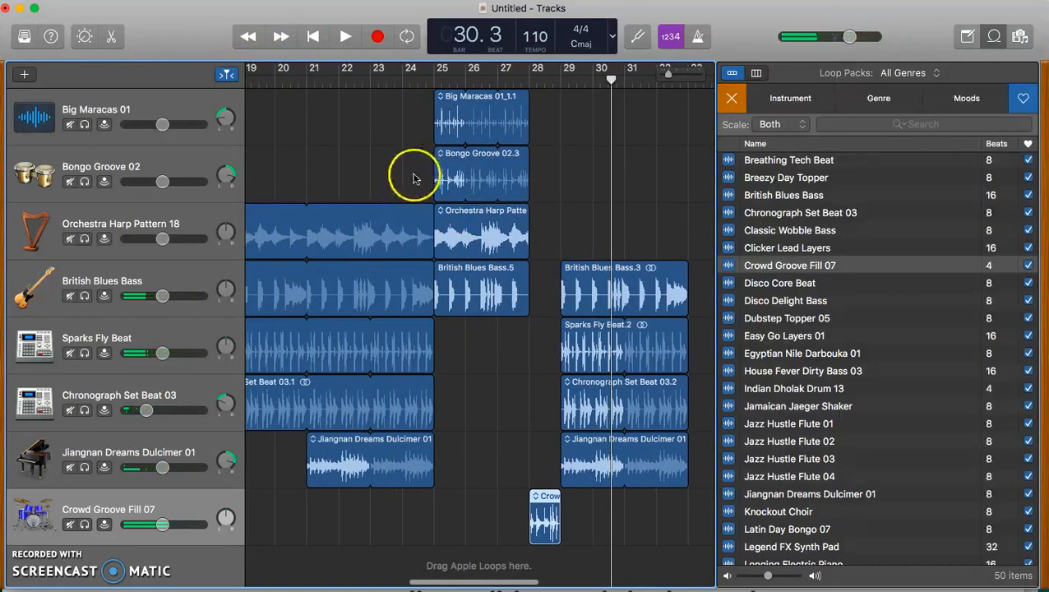
pyautogui.moveTo(411, 189); pyautogui.dragTo(403, 491)
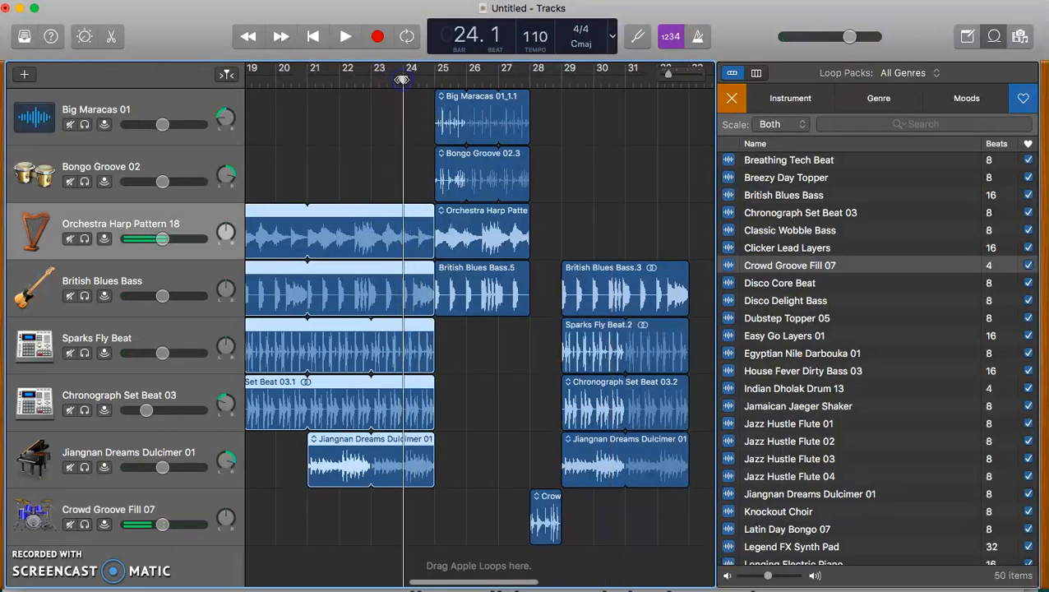
pyautogui.press('super+t')
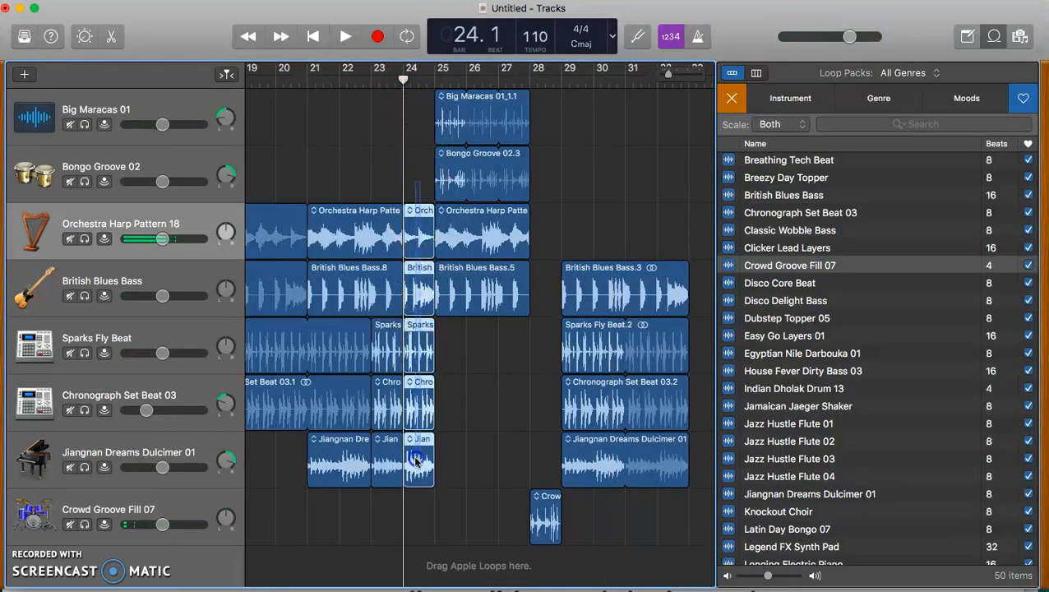
# Place Crowd Groove Fill 07 at bar 24 on its existing track and play from bar 22 to hear both fills.
pyautogui.click(547, 517)
pyautogui.moveTo(781, 273); pyautogui.dragTo(430, 507)
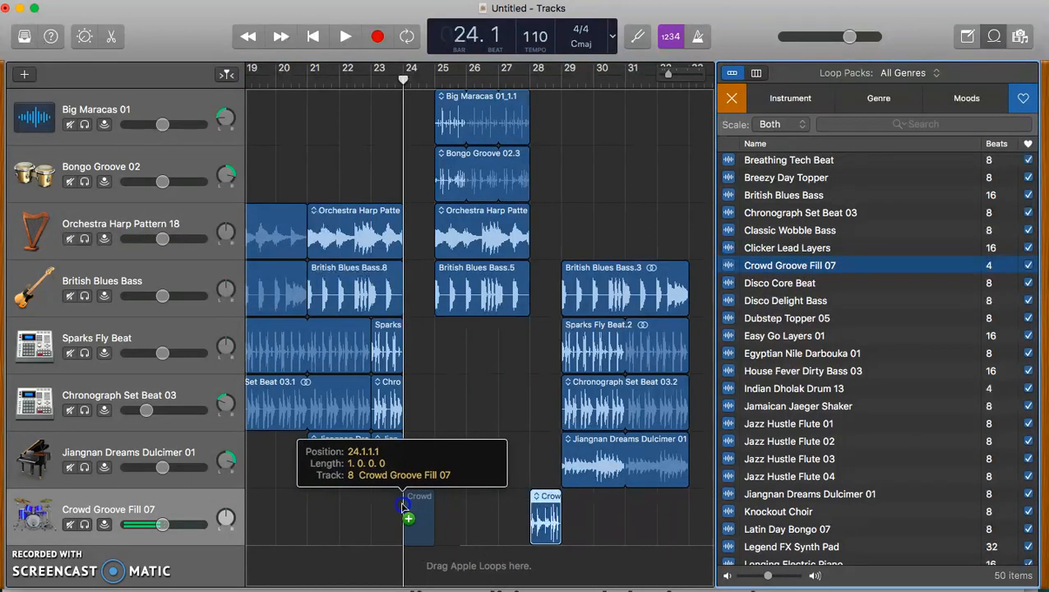
pyautogui.moveTo(403, 401); pyautogui.dragTo(404, 403)
pyautogui.click(360, 80)
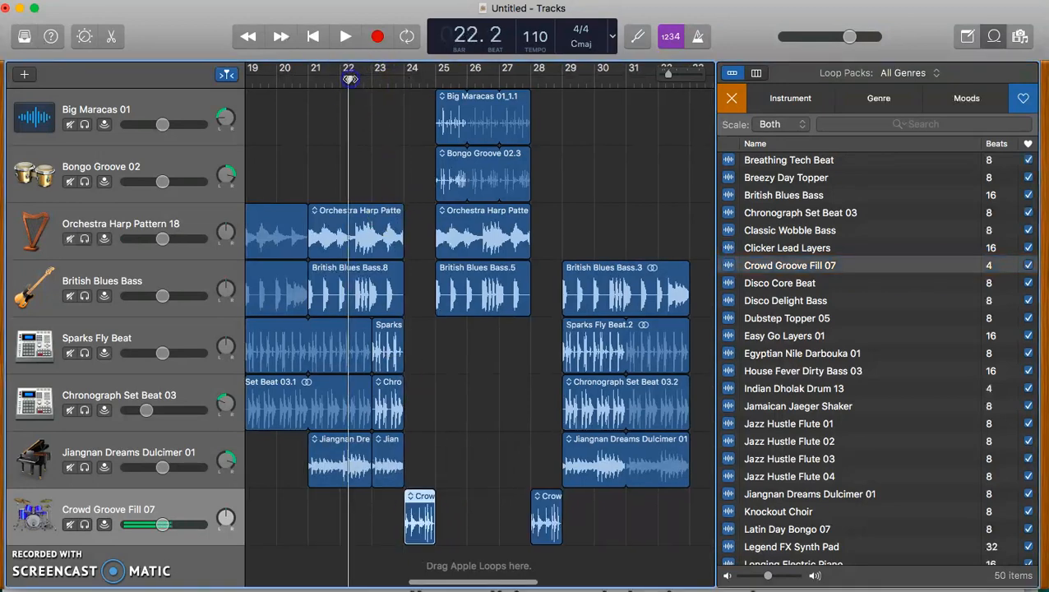
pyautogui.press('space')
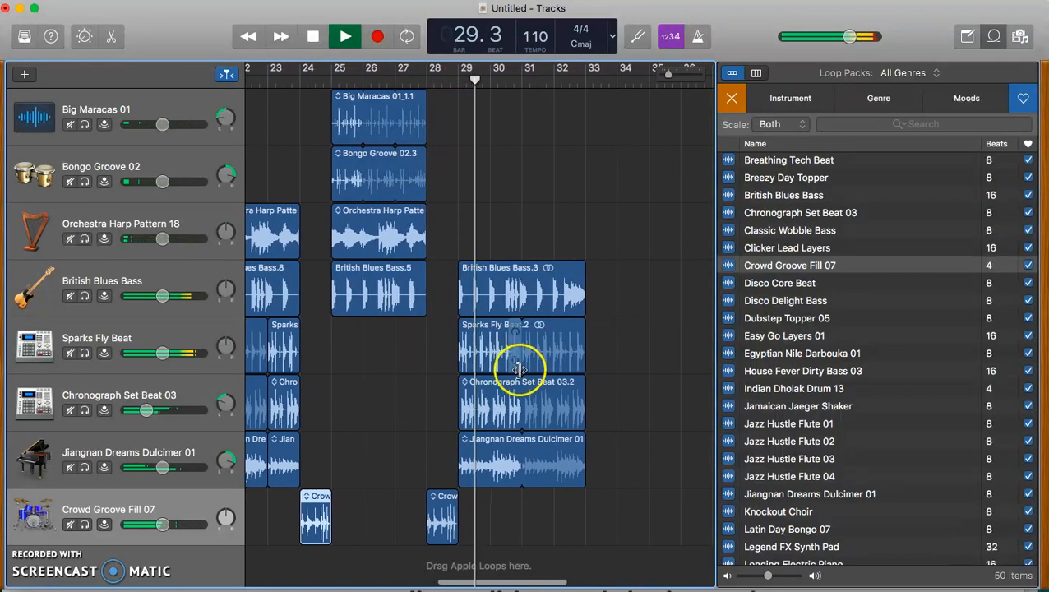
pyautogui.press('space')
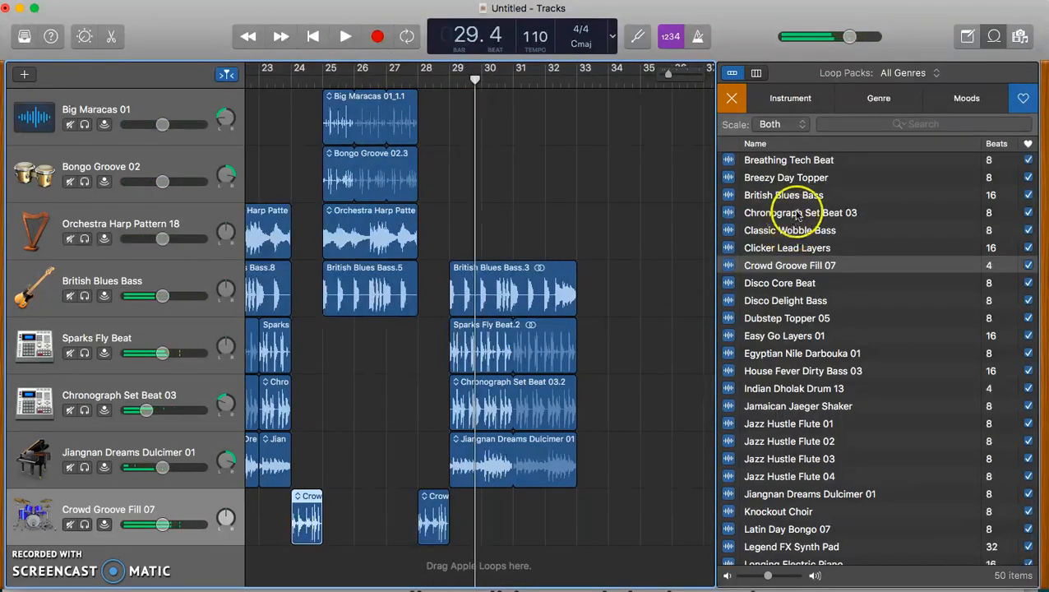
# Preview the Boomer FX 22 loop and add it on a new track shortly after bar 25.
pyautogui.scroll(4, 789, 261)
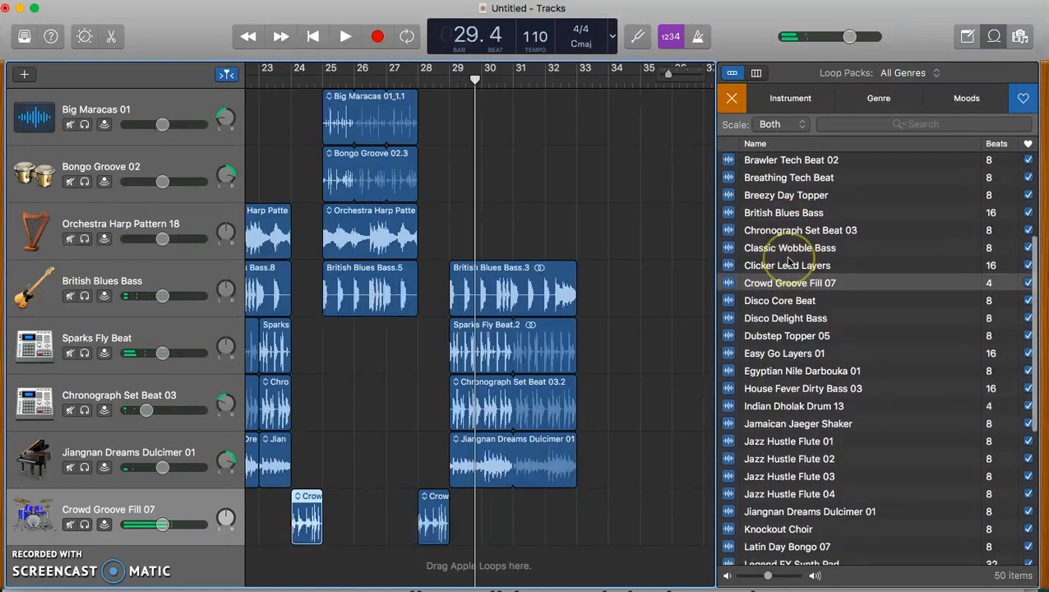
pyautogui.click(785, 203)
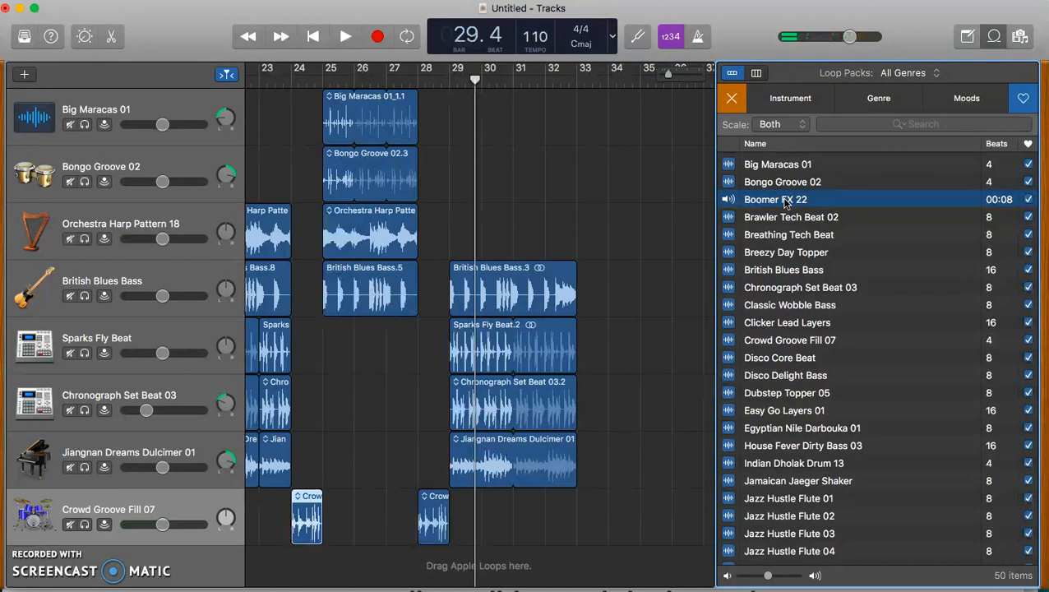
pyautogui.moveTo(449, 433); pyautogui.dragTo(358, 543)
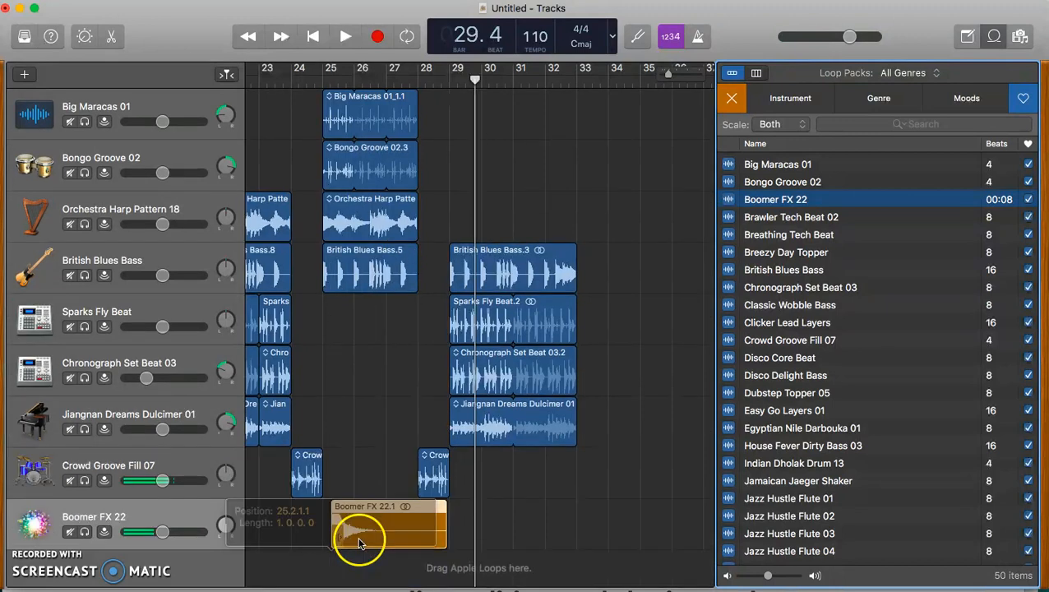
pyautogui.press('super+Right')
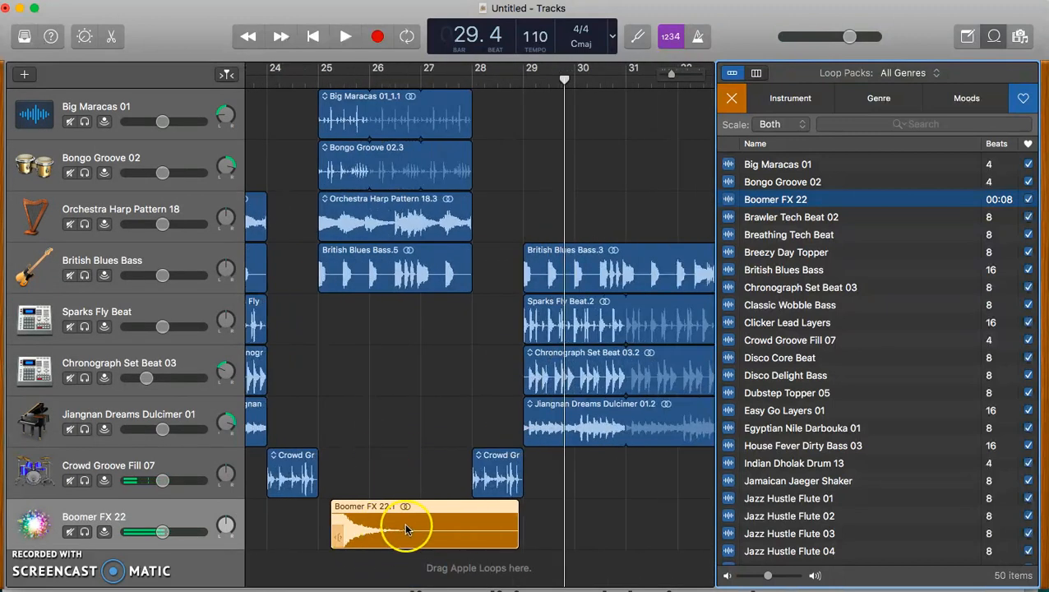
# Open the Boomer FX 22 region in the audio editor and reverse it.
pyautogui.doubleClick(406, 530)
pyautogui.click(400, 366)
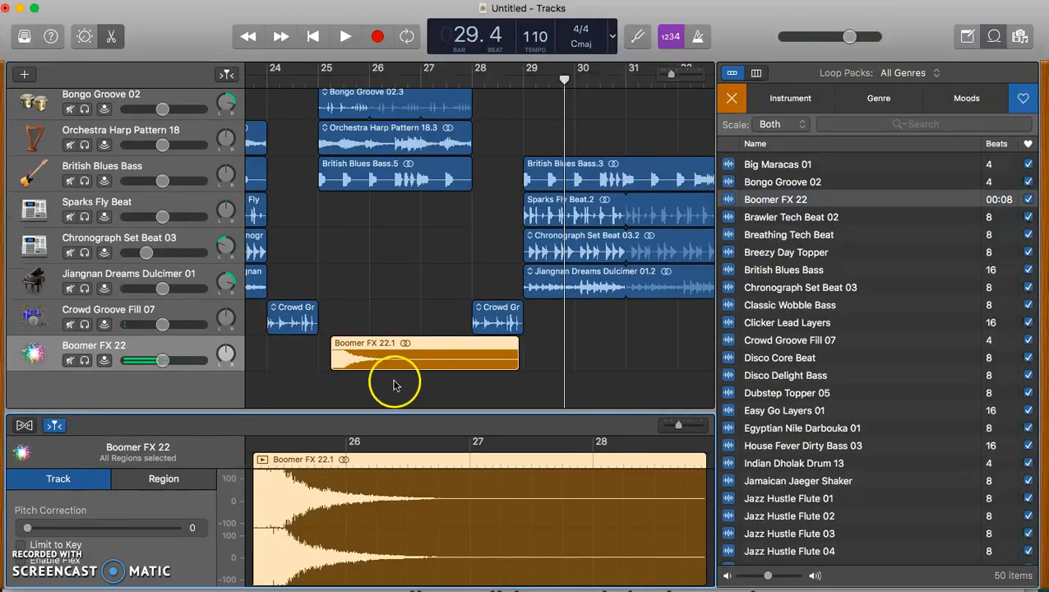
pyautogui.doubleClick(401, 364)
pyautogui.doubleClick(397, 526)
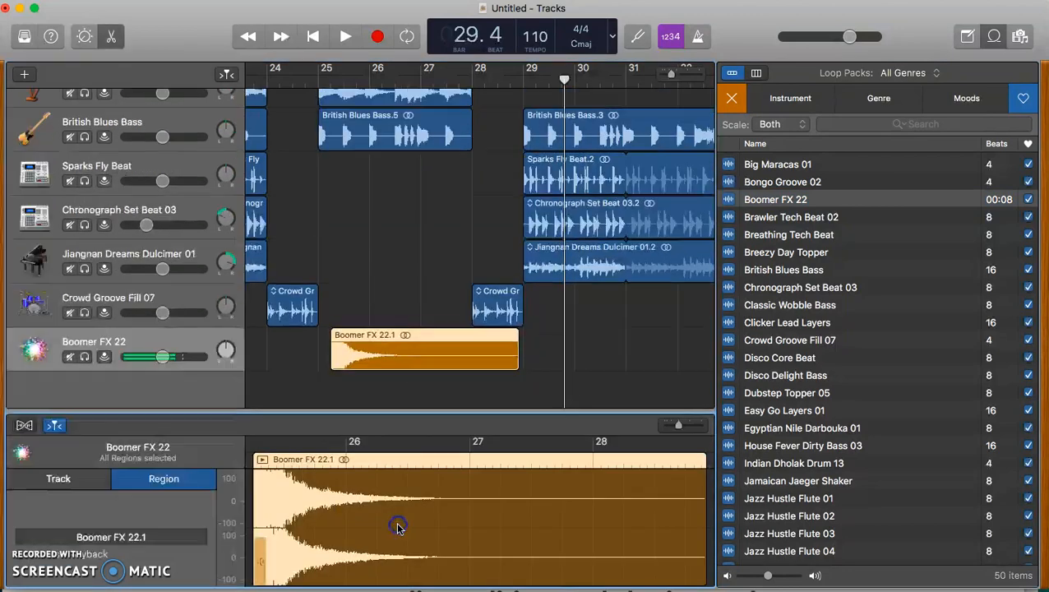
pyautogui.click(20, 559)
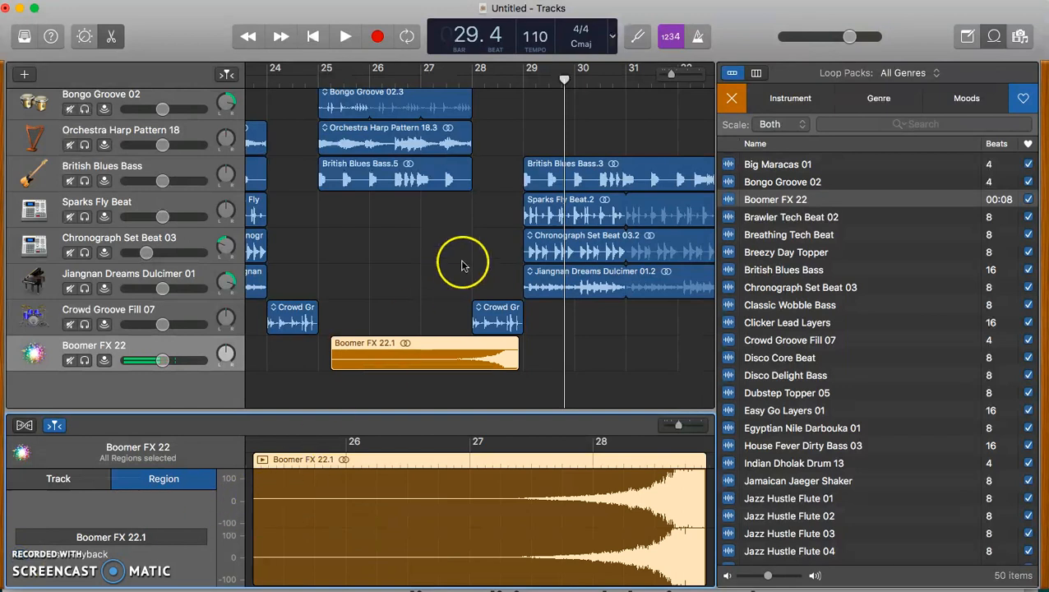
# Move the reversed Boomer FX 22 region so it ends exactly at bar 29.
pyautogui.scroll(5, 518, 273)
pyautogui.hscroll(10, 518, 274)
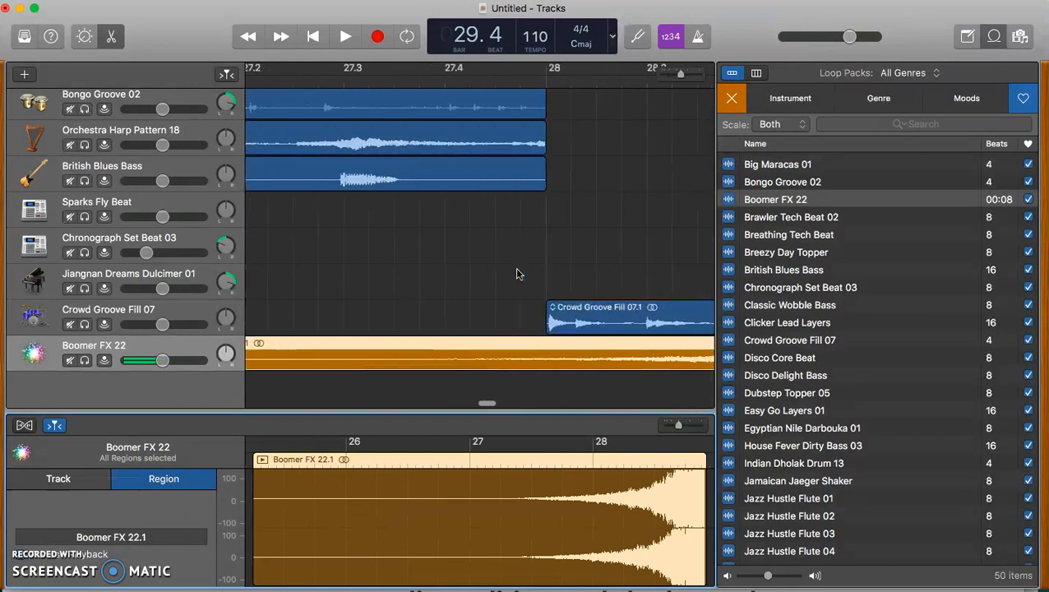
pyautogui.hscroll(5, 518, 274)
pyautogui.moveTo(519, 348); pyautogui.dragTo(551, 359)
pyautogui.scroll(-5, 543, 294)
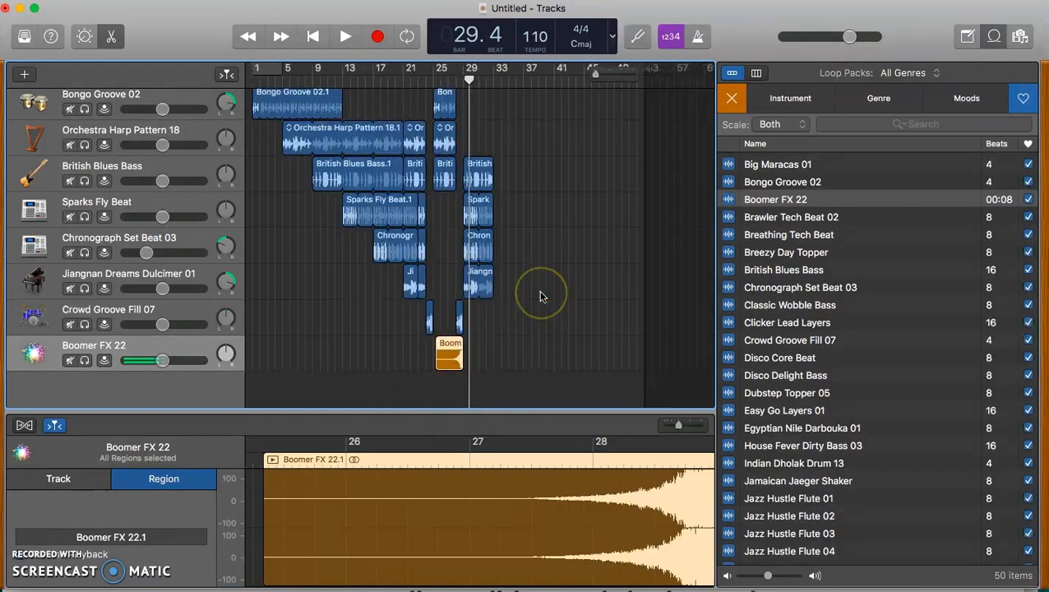
# Play from bar 22 into bar 30 to hear the reversed Boomer FX, closing the audio editor meanwhile.
pyautogui.click(417, 79)
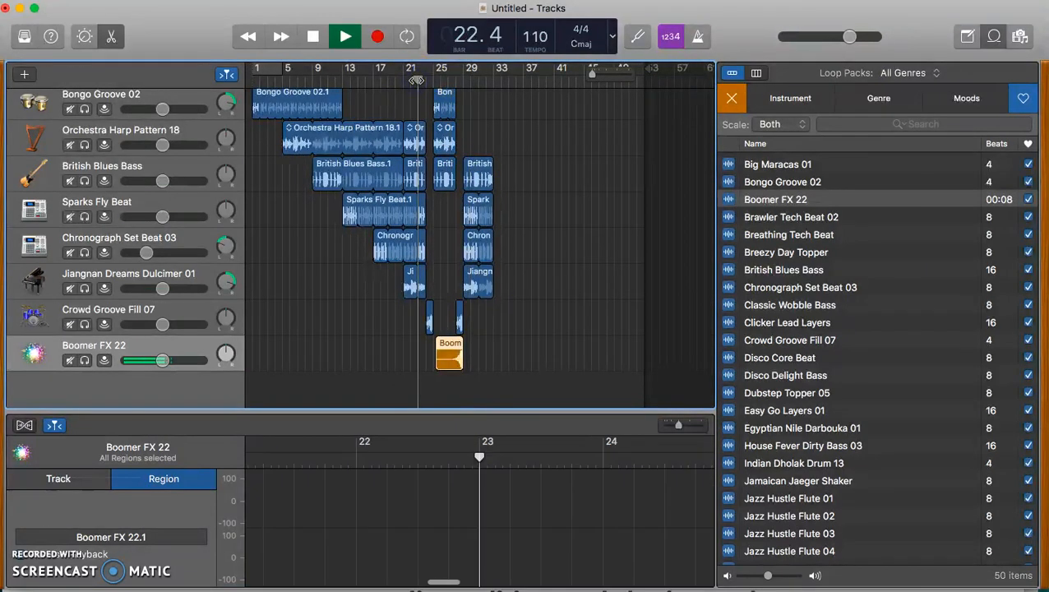
pyautogui.doubleClick(453, 360)
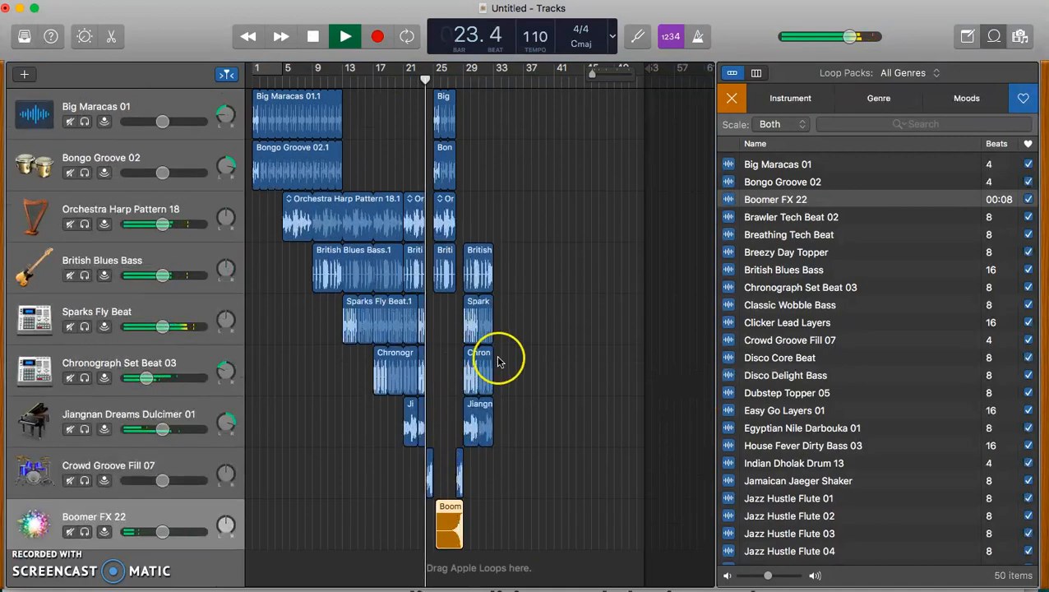
pyautogui.scroll(5, 498, 362)
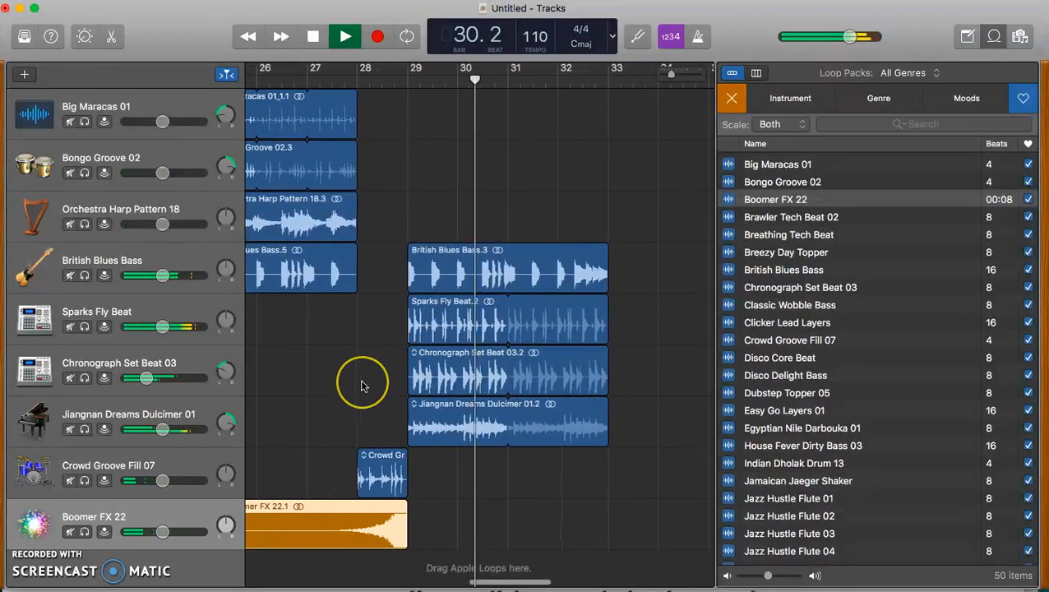
pyautogui.press('space')
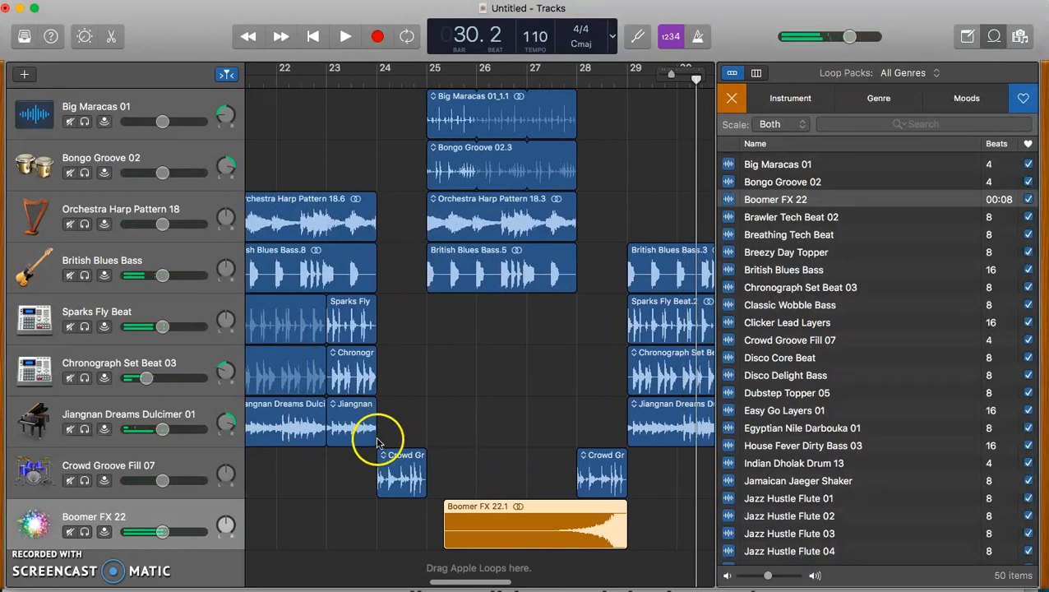
# Loop the dulcimer region at bar 23 on to bar 25, play from bar 23 into bar 30 and hide the loop browser.
pyautogui.click(374, 403)
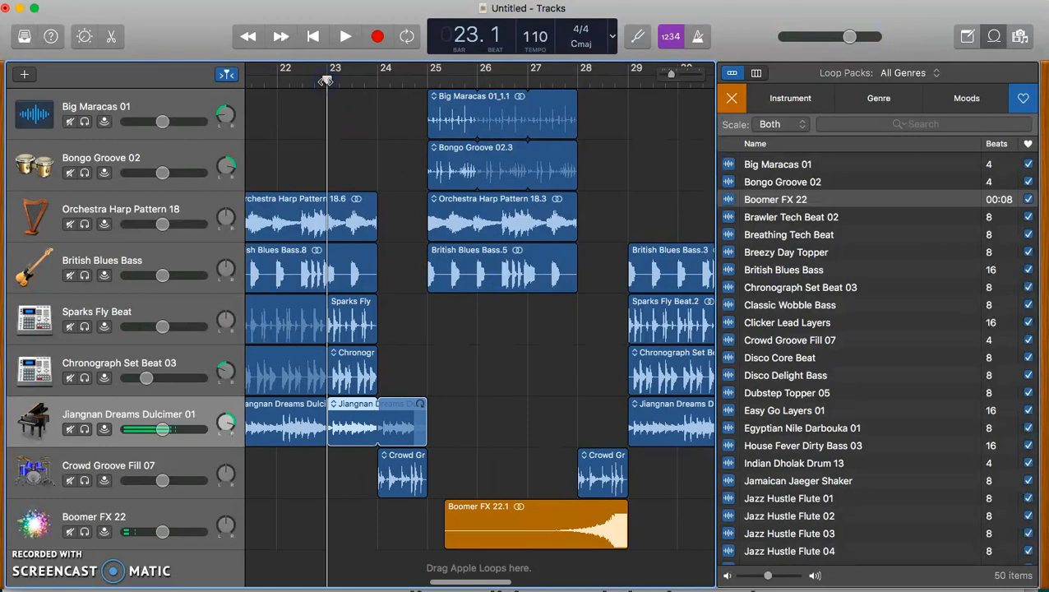
pyautogui.press('space')
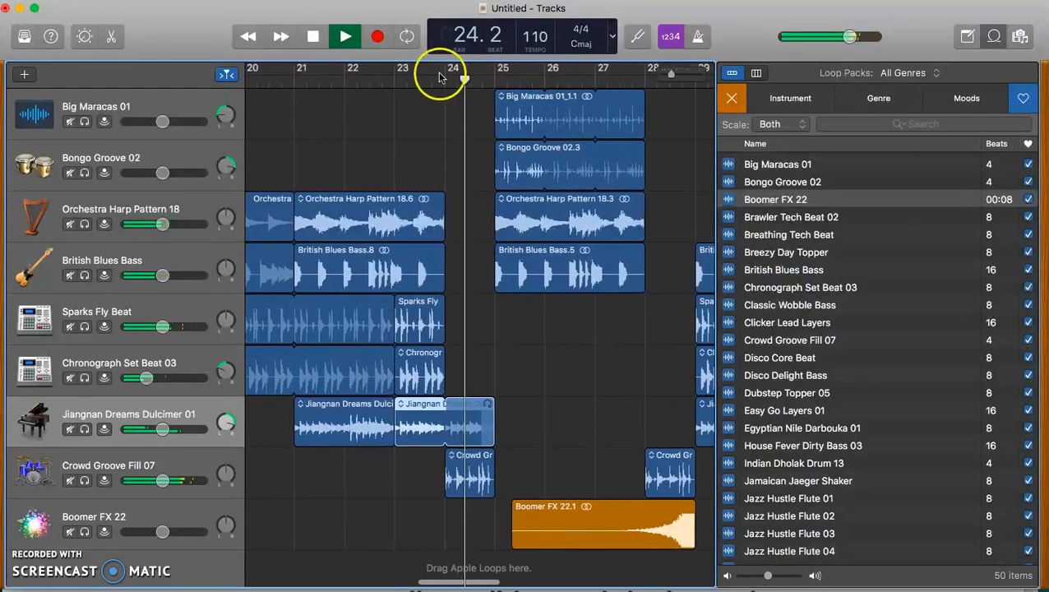
pyautogui.click(994, 38)
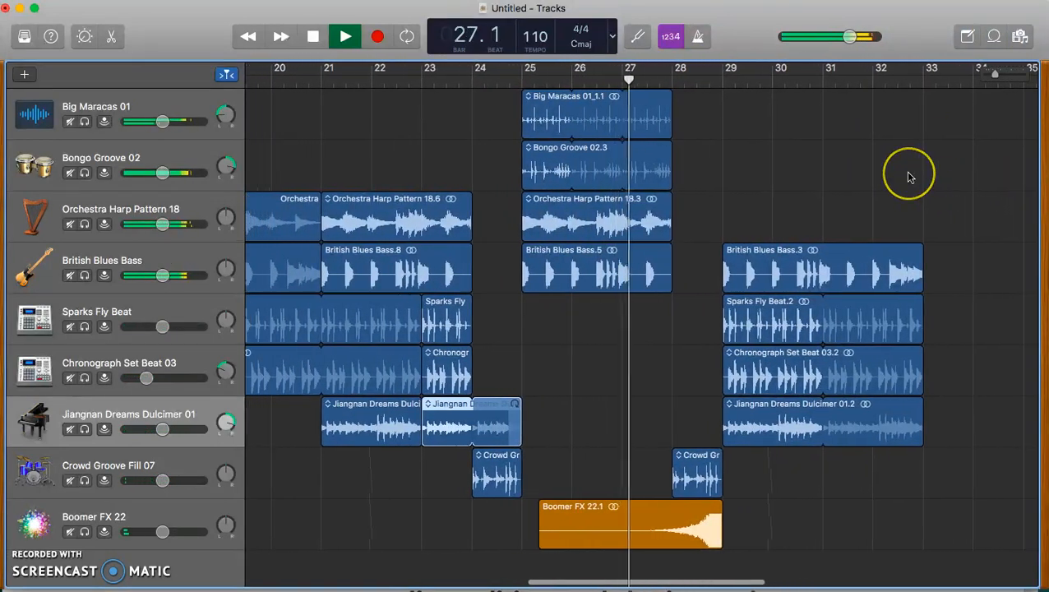
pyautogui.hscroll(3, 909, 178)
pyautogui.hscroll(5, 905, 170)
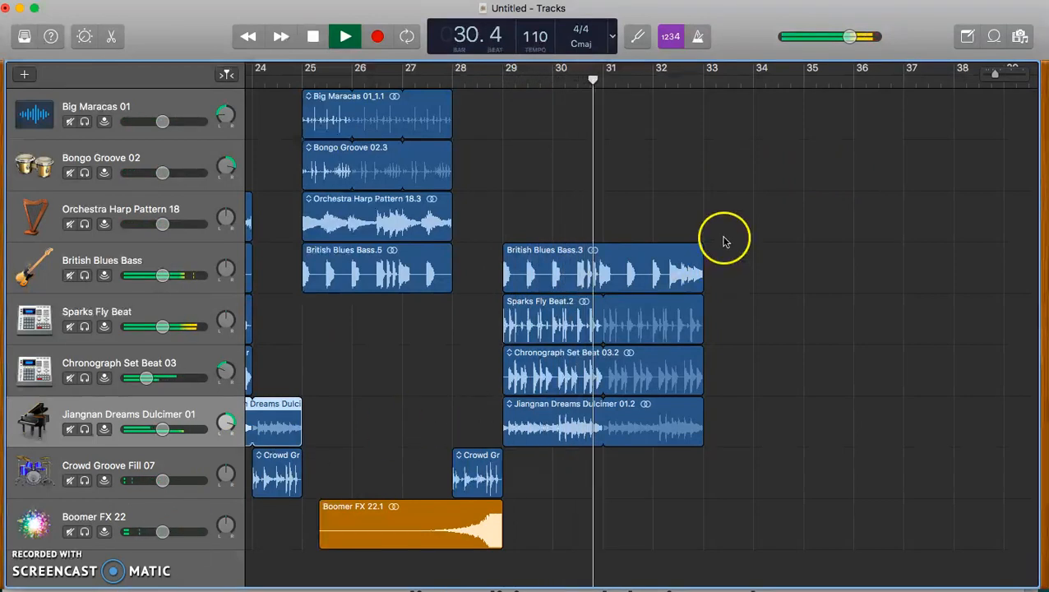
pyautogui.press('space')
# Shorten the last Sparks Fly Beat and British Blues Bass regions so both end at bar 31.
pyautogui.click(683, 267)
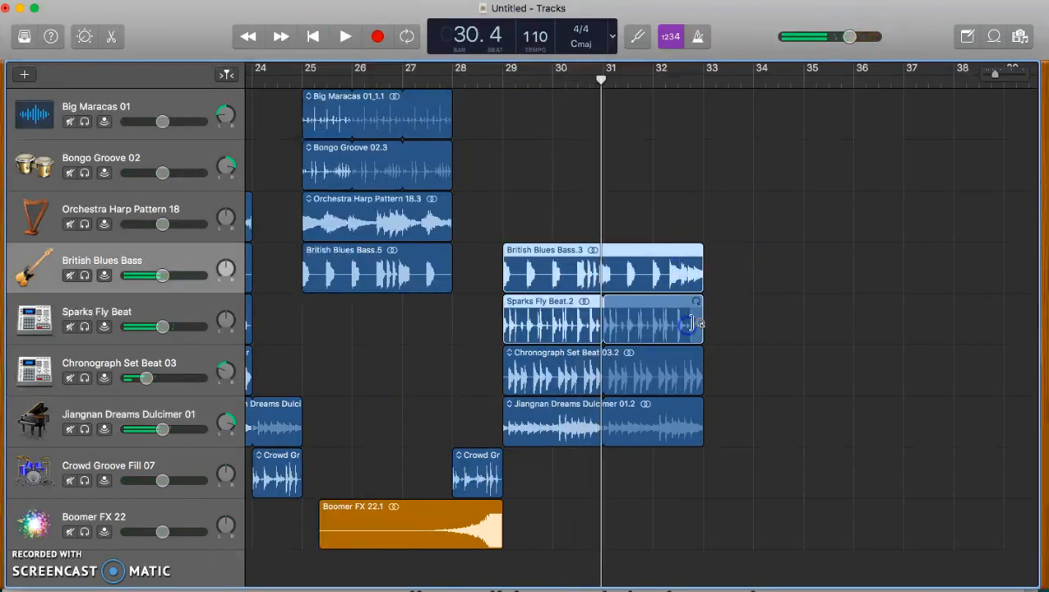
pyautogui.moveTo(703, 311); pyautogui.dragTo(599, 303)
pyautogui.moveTo(702, 251); pyautogui.dragTo(614, 260)
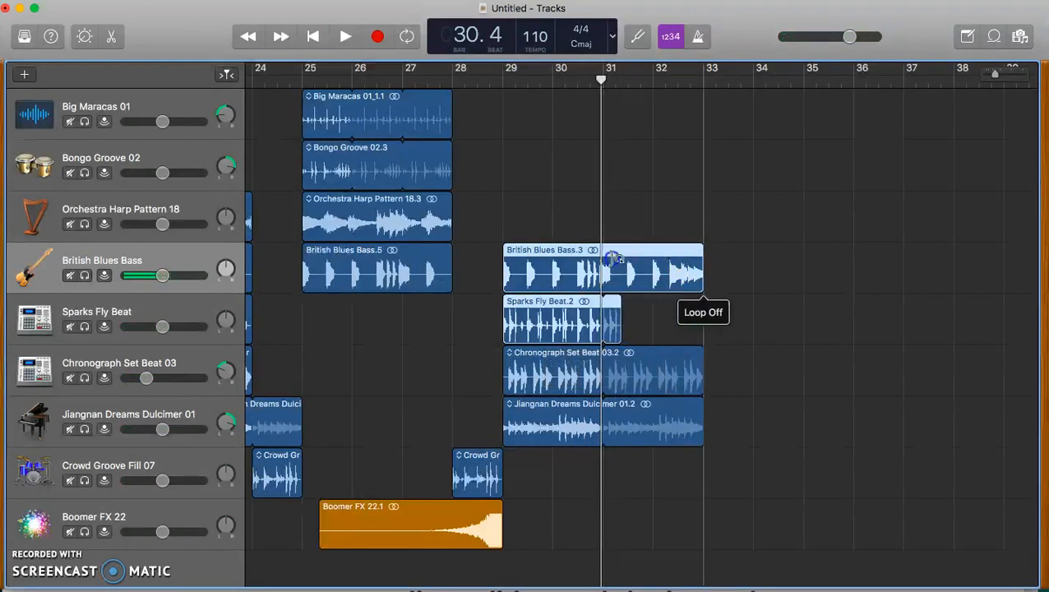
pyautogui.click(649, 201)
pyautogui.moveTo(699, 249); pyautogui.dragTo(603, 250)
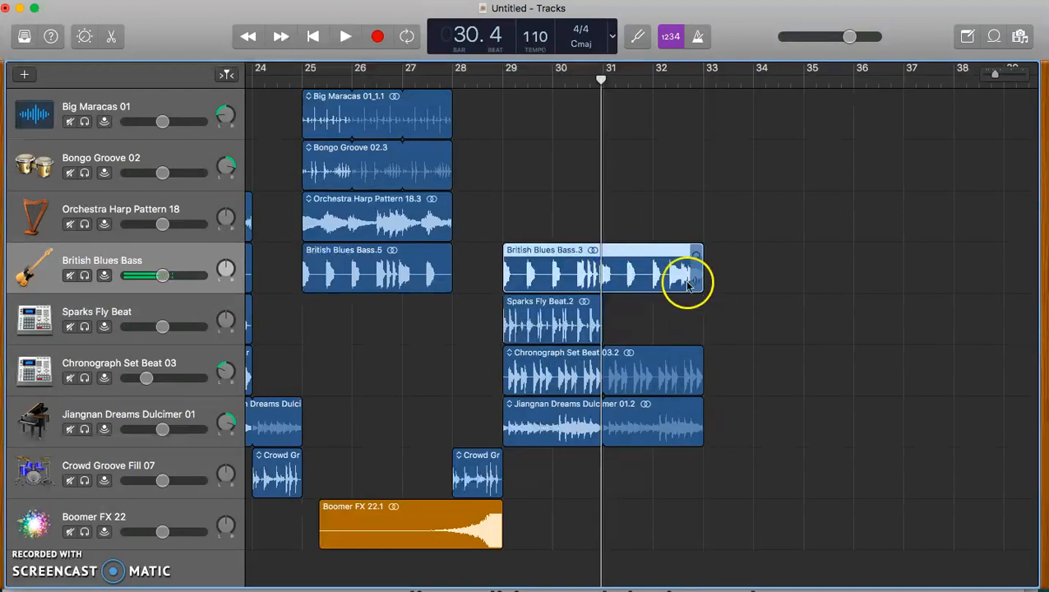
pyautogui.moveTo(700, 281); pyautogui.dragTo(601, 281)
pyautogui.click(661, 323)
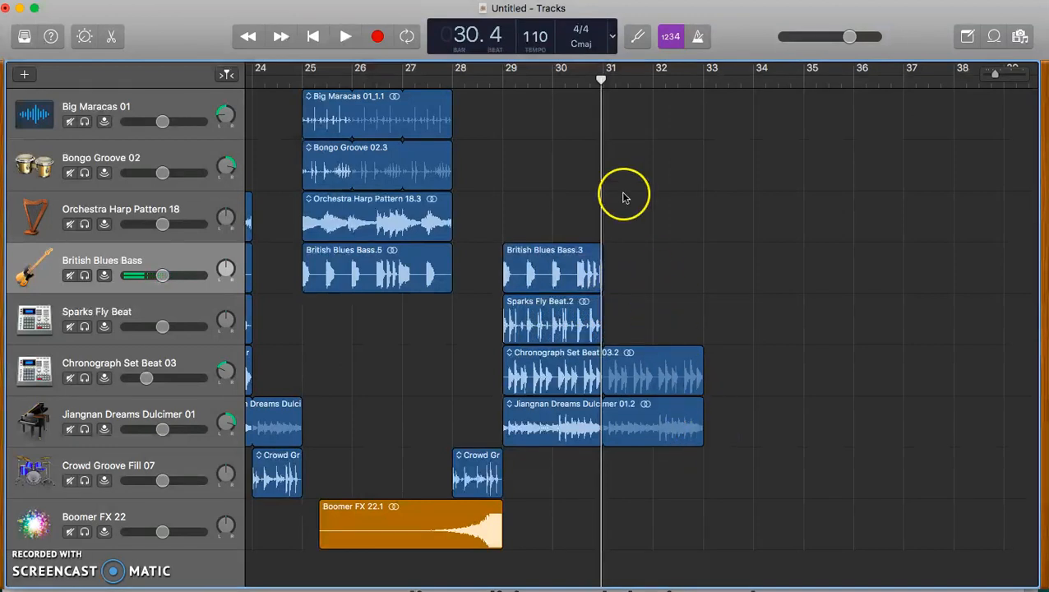
# Place the playhead at the song's end at bar 33 and set the display to show both beats and time.
pyautogui.scroll(-5, 622, 199)
pyautogui.hscroll(-4, 622, 199)
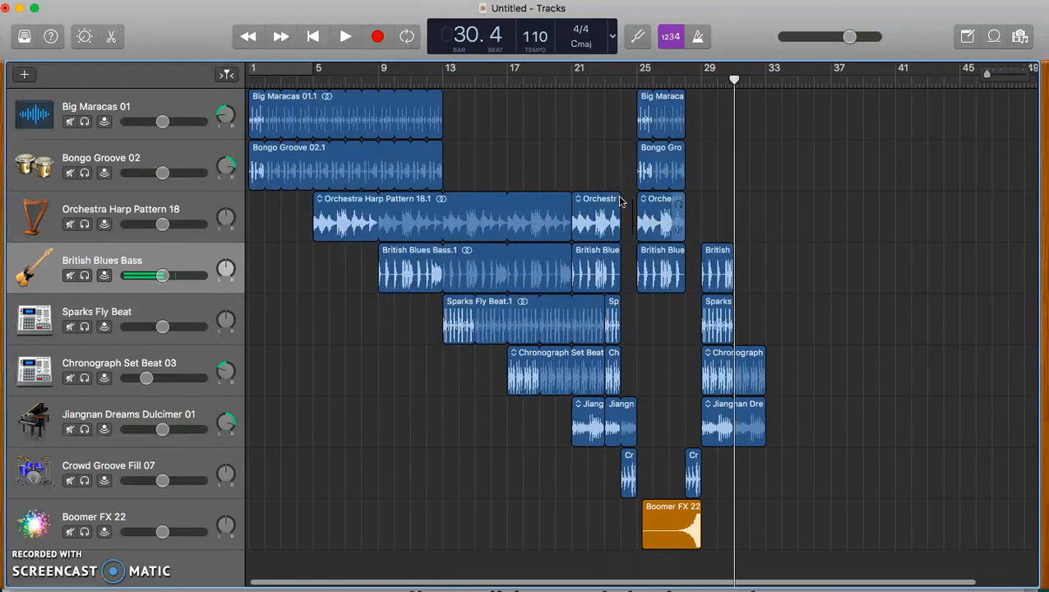
pyautogui.click(308, 37)
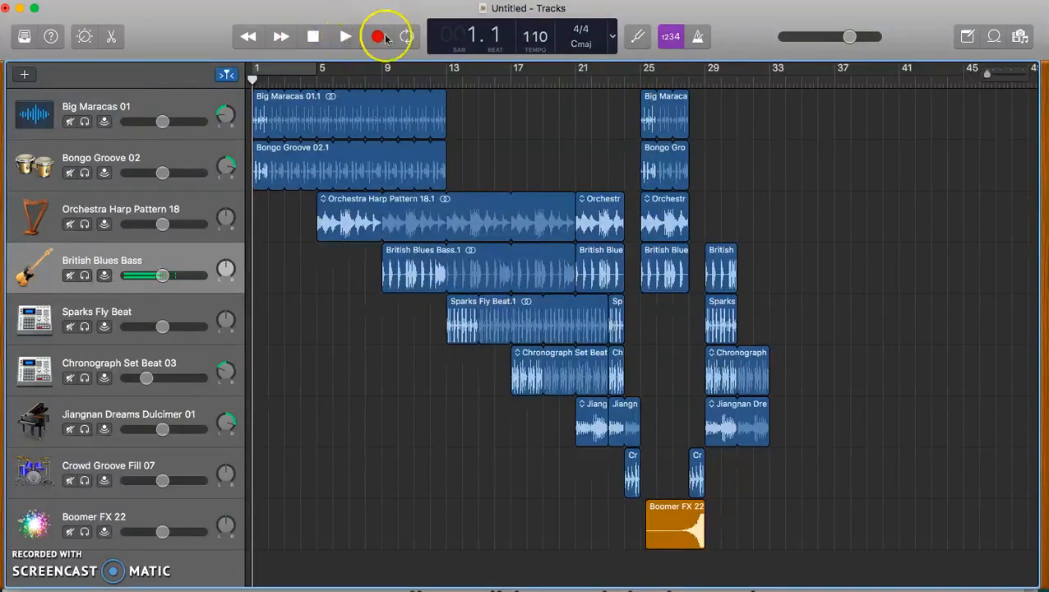
pyautogui.moveTo(714, 85); pyautogui.dragTo(771, 85)
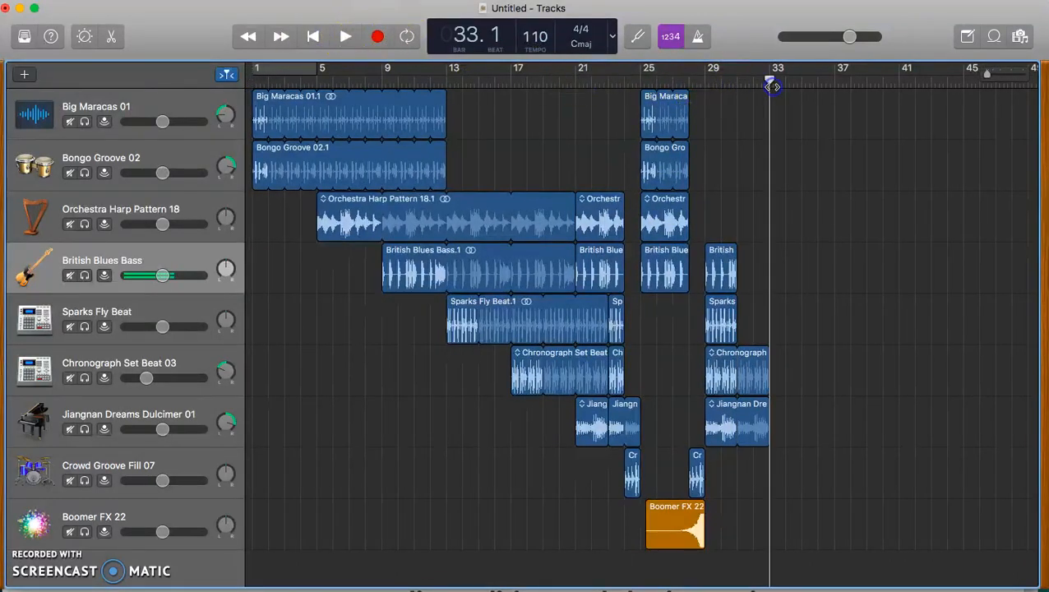
pyautogui.click(613, 39)
pyautogui.click(626, 70)
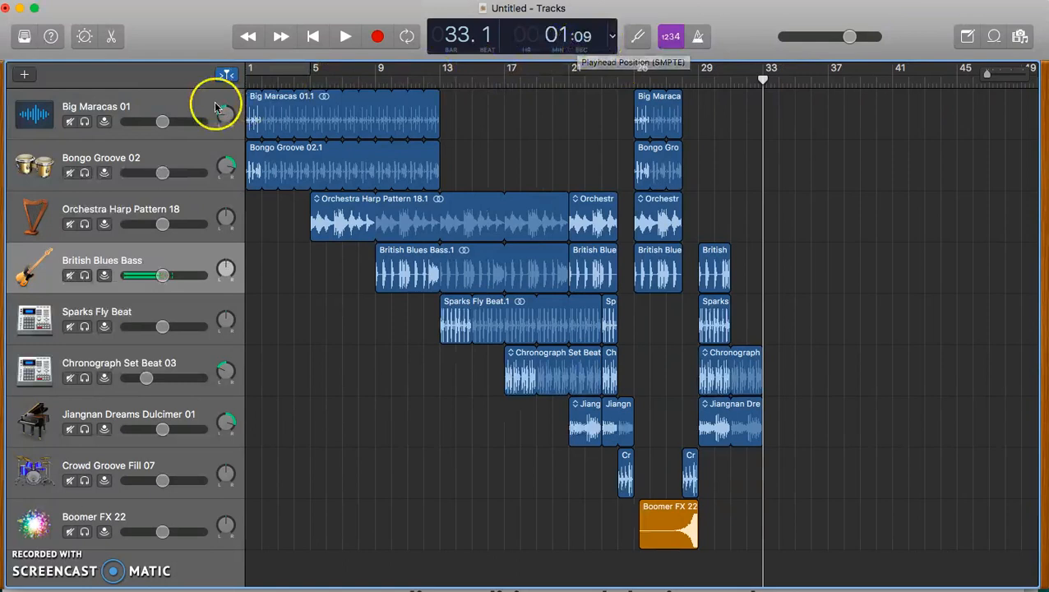
# Play the whole song from bar 1 and stop playback just past its end at bar 33.
pyautogui.click(253, 81)
pyautogui.click(346, 68)
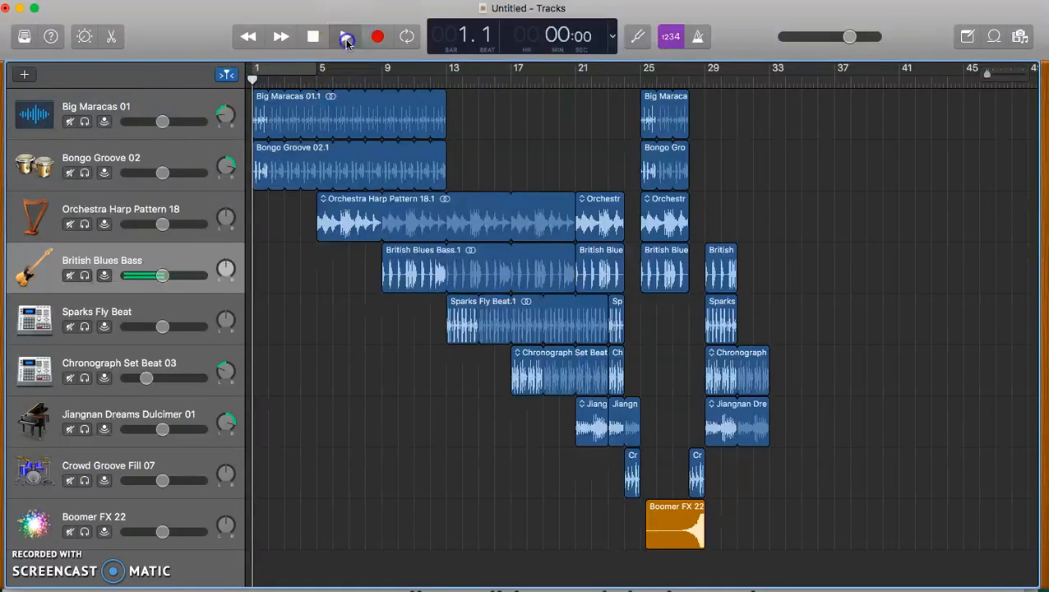
pyautogui.click(346, 37)
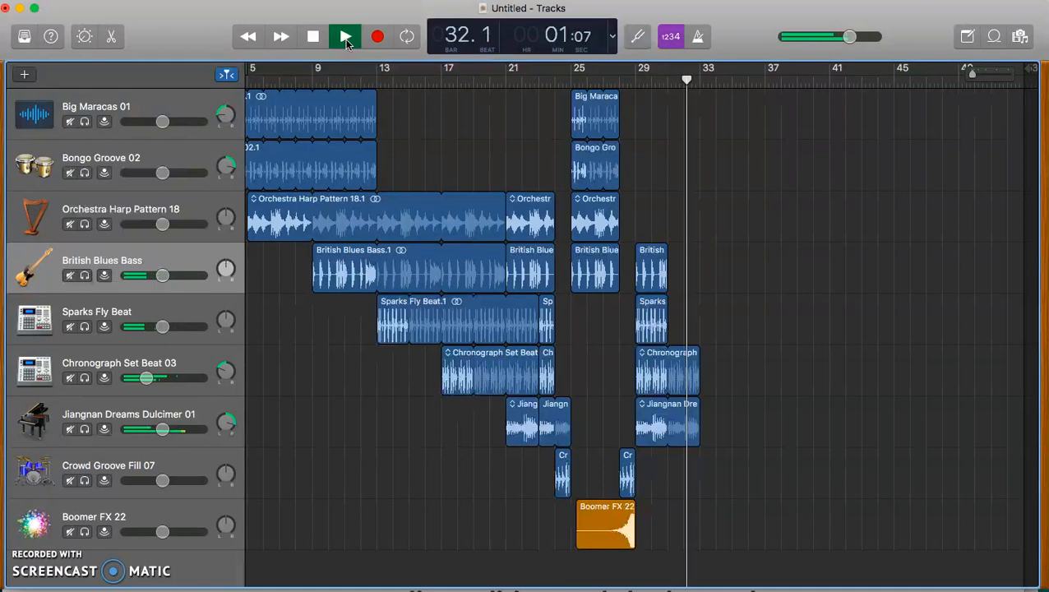
pyautogui.click(313, 37)
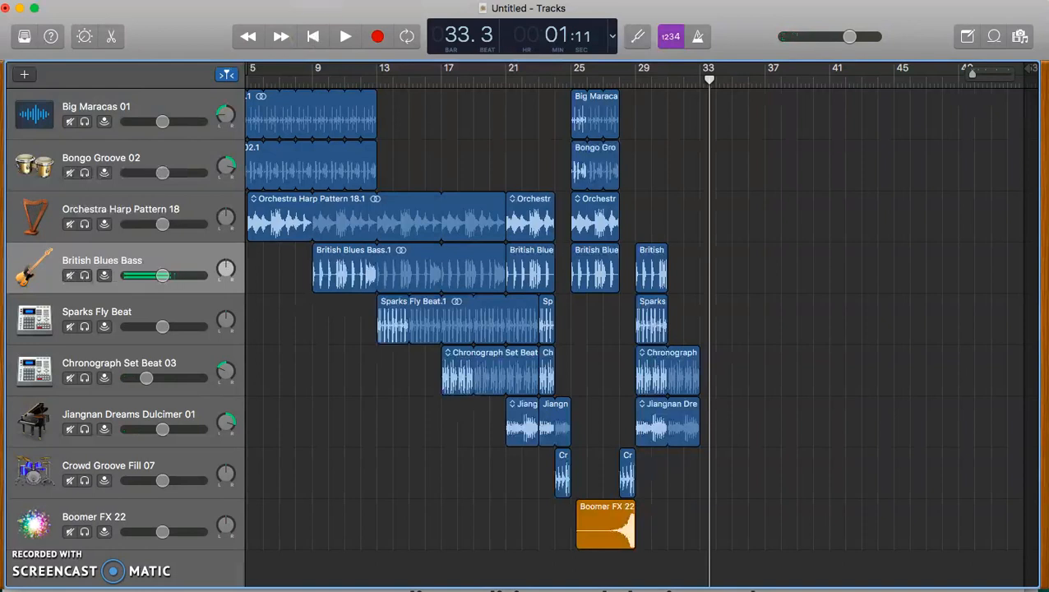
# Examine the file name, location, format and quality options for exporting the song to disk, and close them without exporting.
pyautogui.click(304, 0)
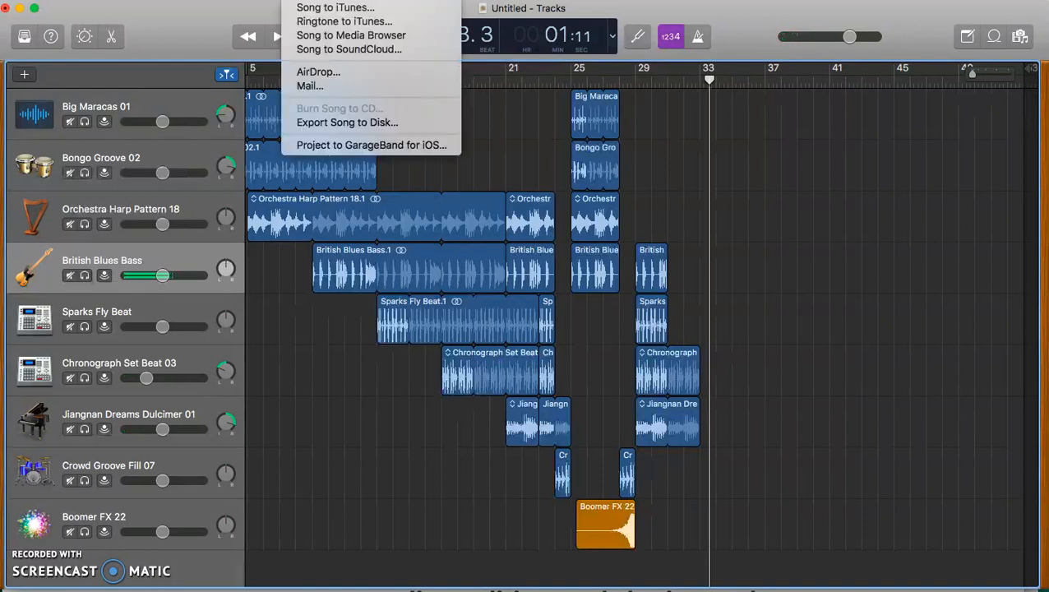
pyautogui.click(316, 124)
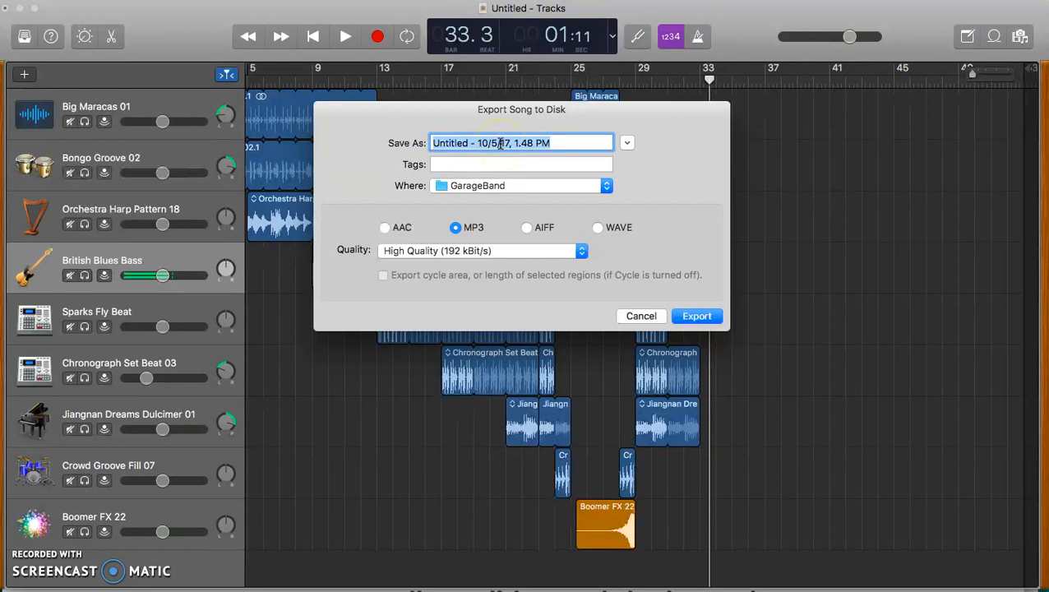
pyautogui.click(642, 316)
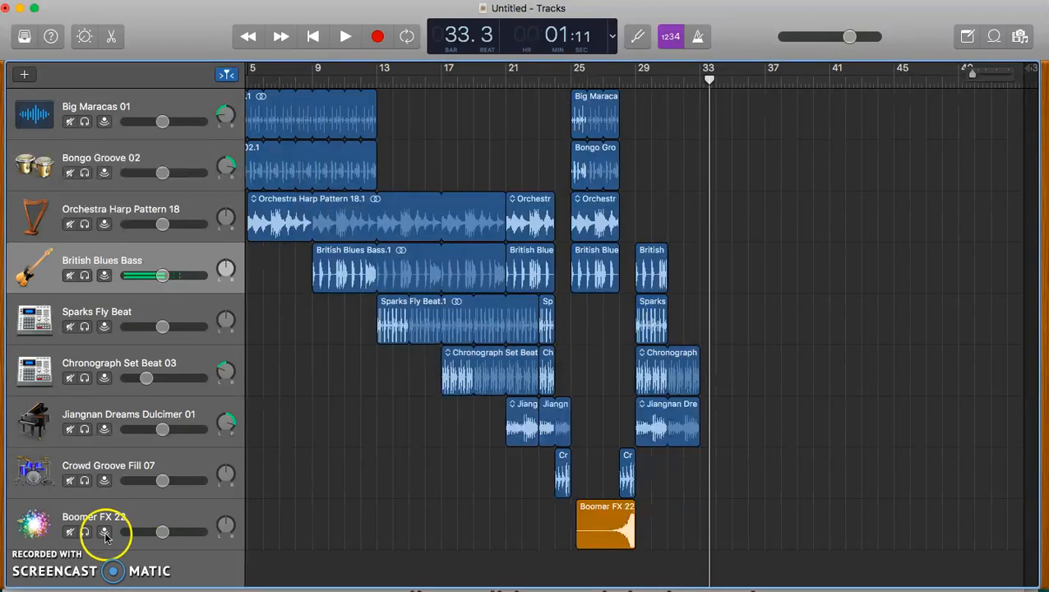